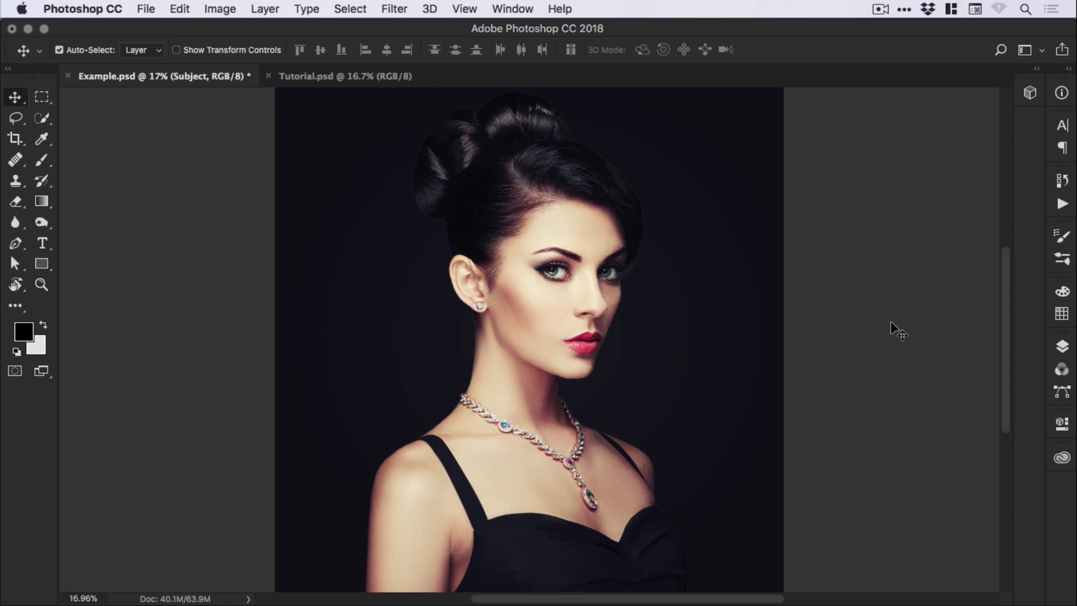
Step: Open the Layers panel and turn Subject and Hue/Saturation 1 off to see the fill, then back on
left_click(1062, 346)
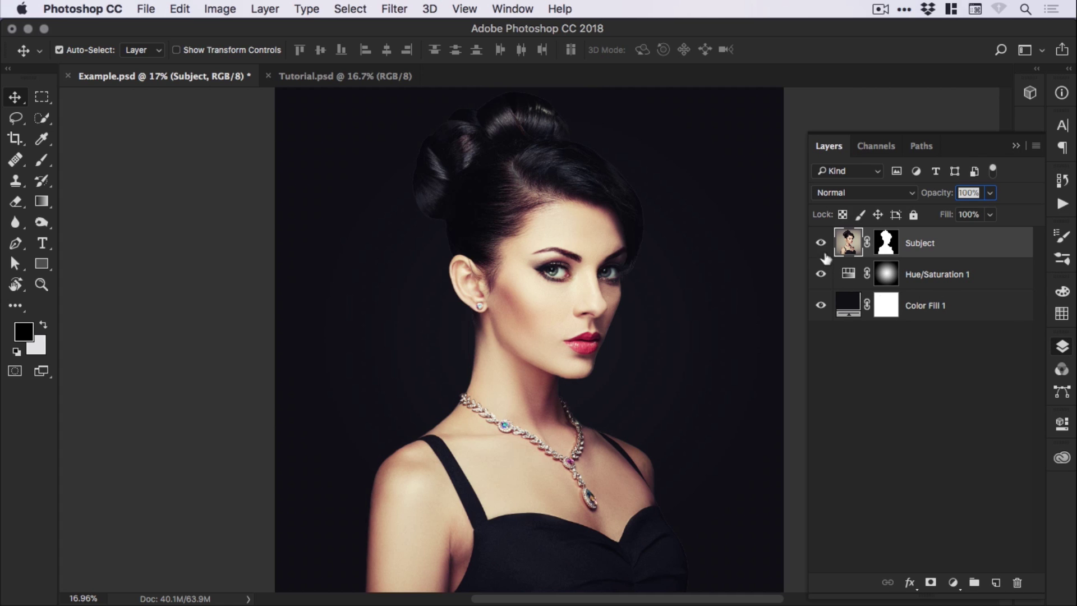
left_click_drag(822, 244, 822, 274)
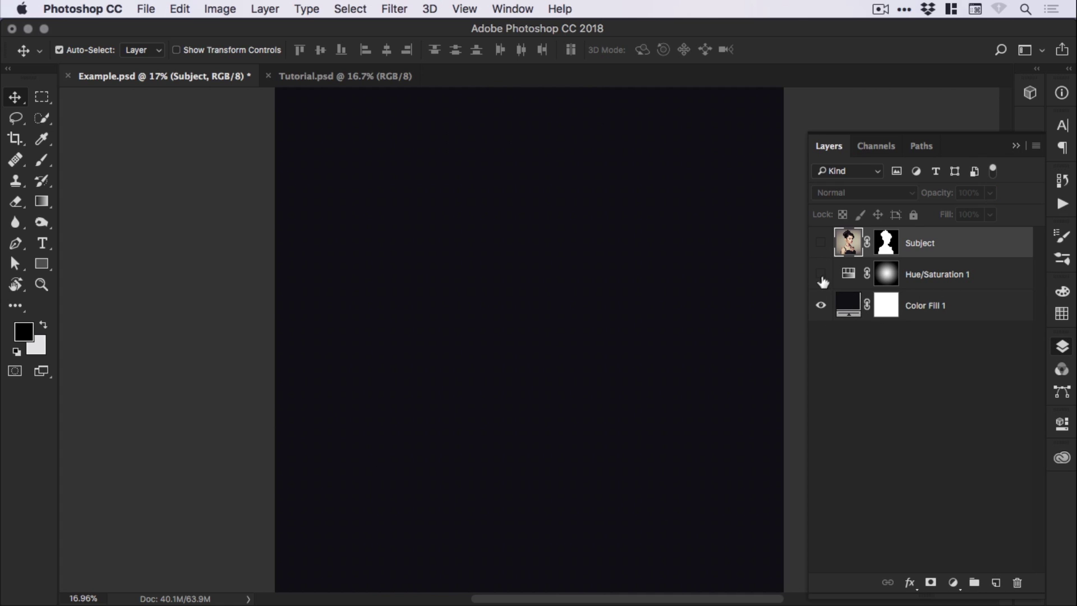
left_click(821, 275)
left_click(820, 243)
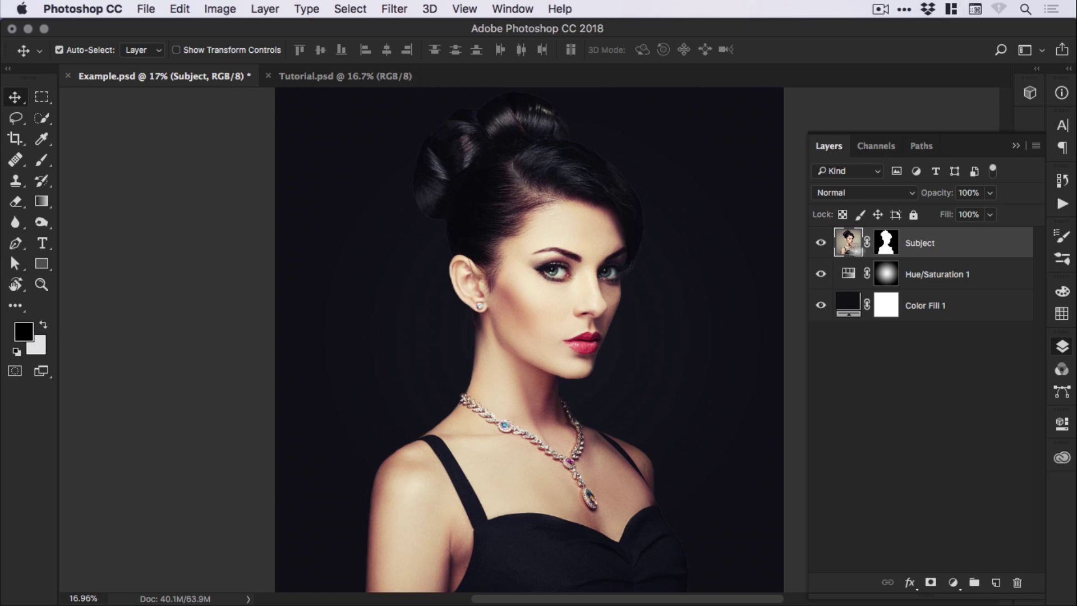
Step: Glance at Tutorial.psd, then return to Example.psd with the Layers panel open
left_click(341, 76)
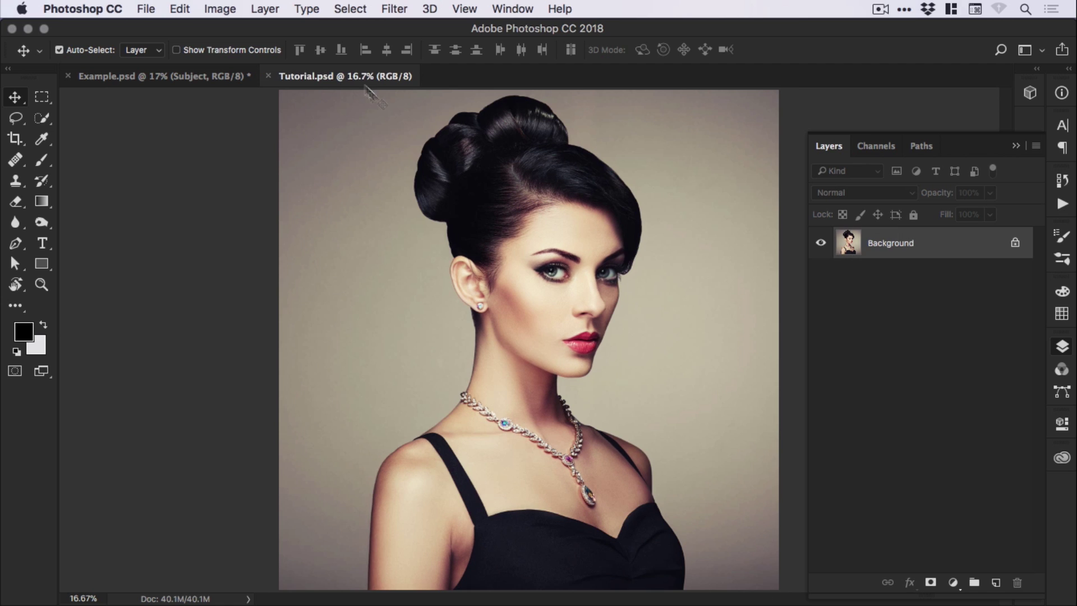
left_click(1062, 346)
left_click(219, 79)
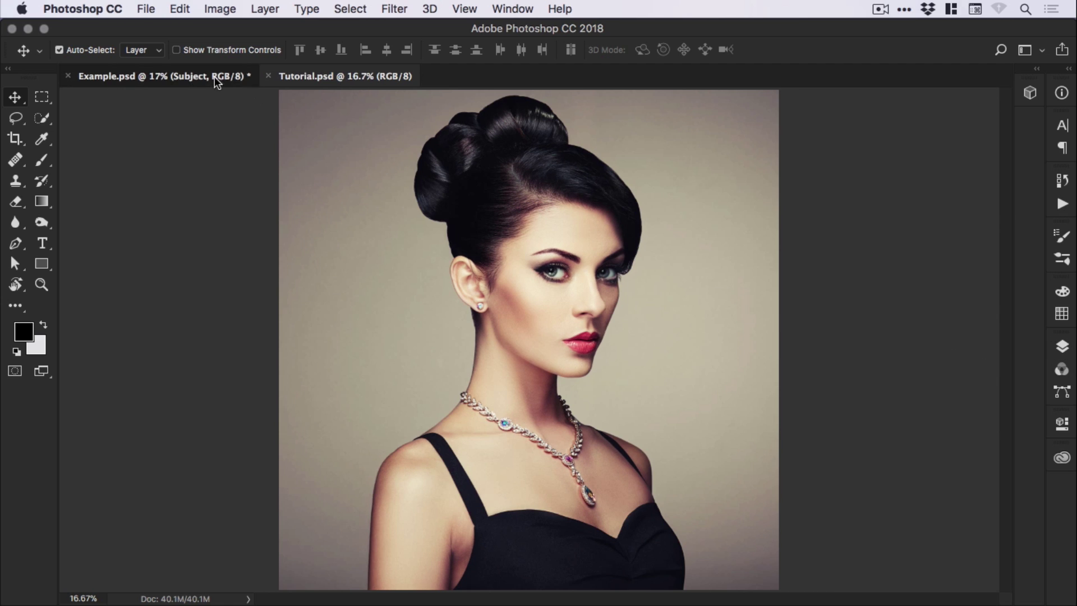
left_click(1062, 346)
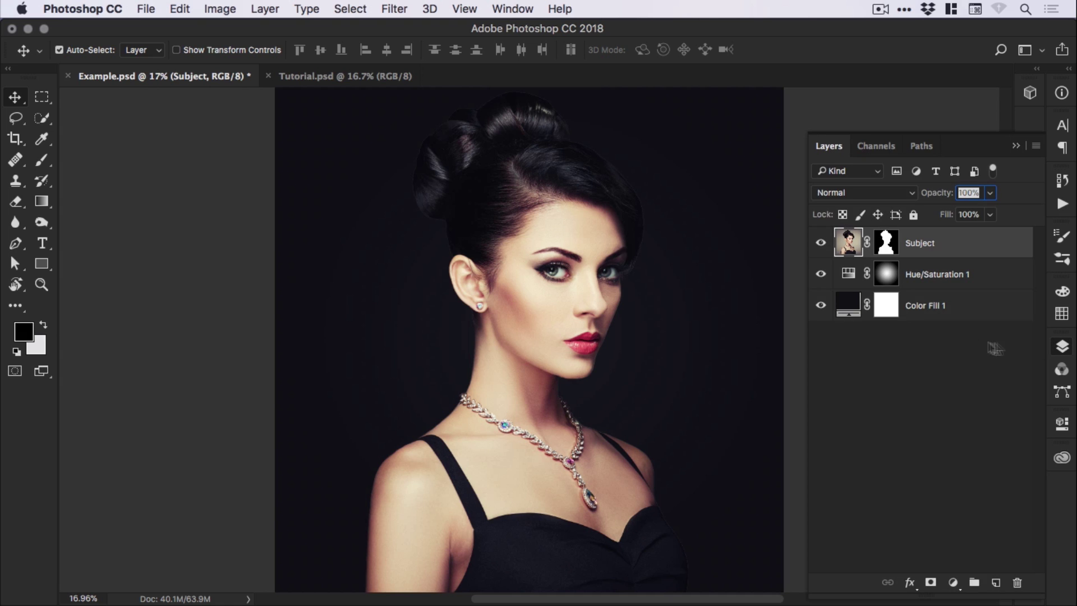
Step: Preview magenta, blue and green hues for Color Fill 1, cancel them, and switch to Tutorial.psd
double_click(851, 306)
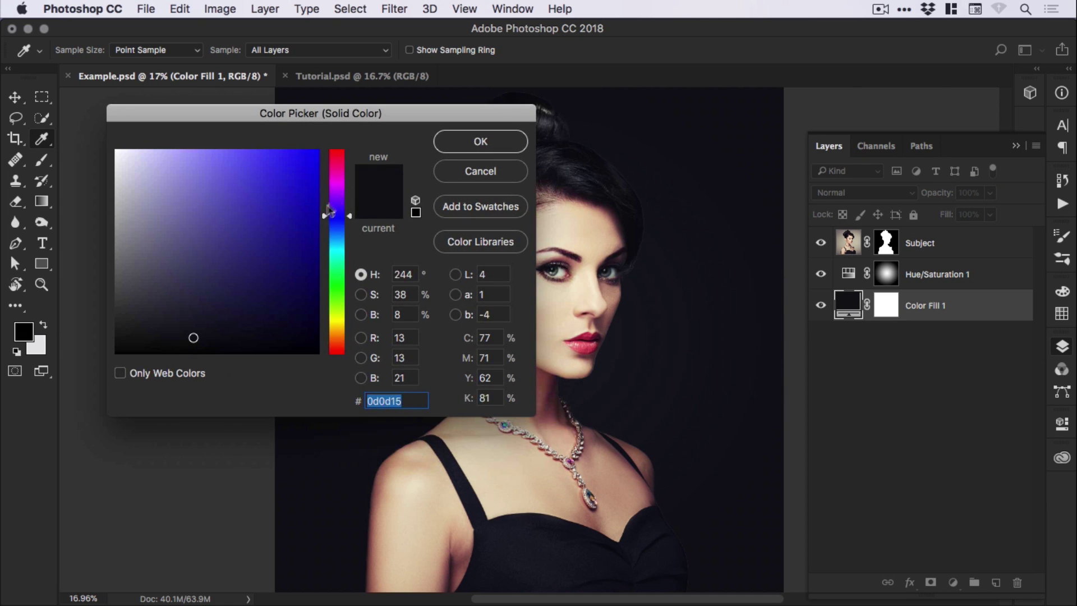
left_click_drag(328, 209, 338, 355)
left_click(292, 150)
left_click(494, 171)
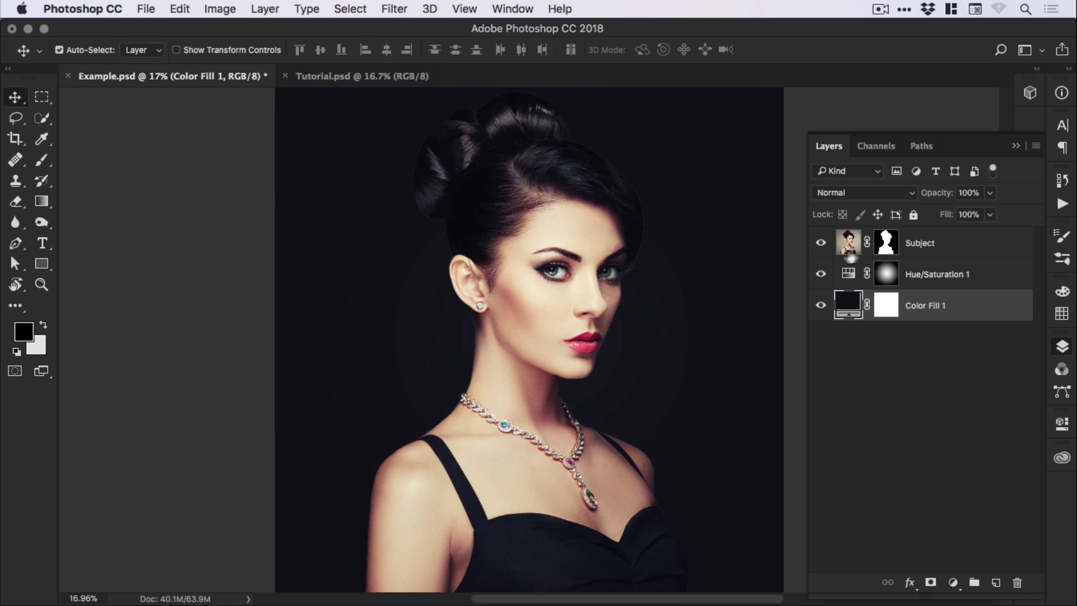
left_click(353, 76)
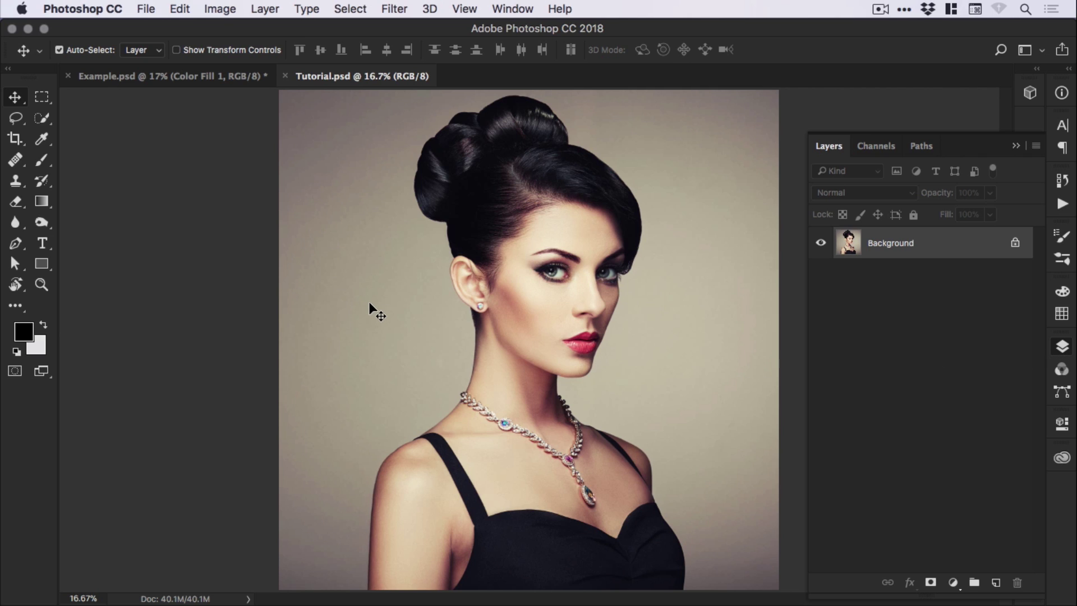
Step: Choose the Magic Wand Tool and select the background left of the woman
key("p")
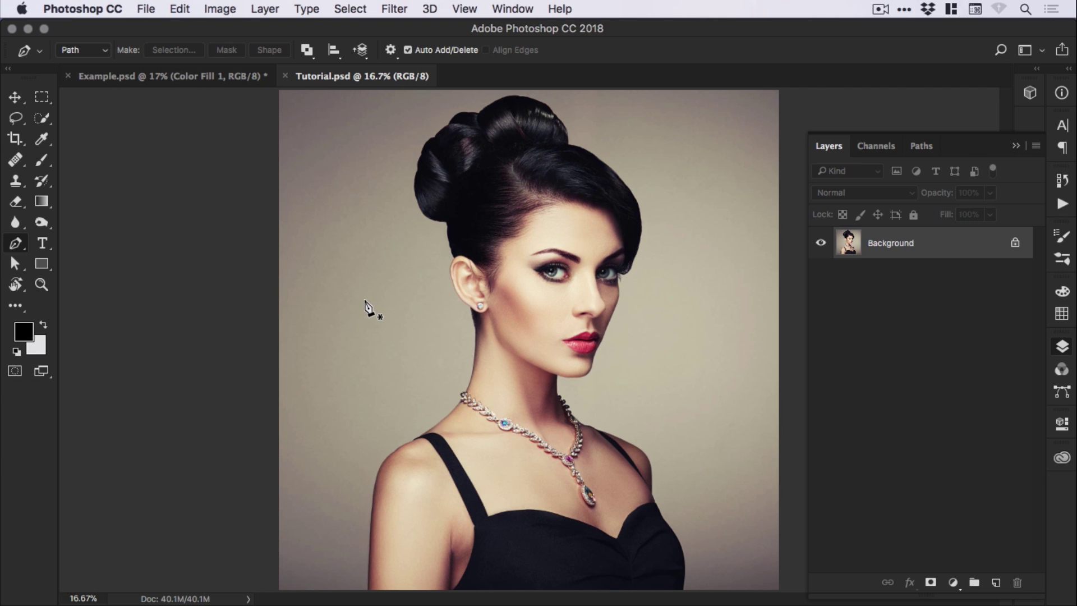
mouse_move(41, 118)
left_mouse_down()
mouse_move(80, 133)
mouse_move(80, 119)
mouse_move(90, 133)
left_mouse_up()
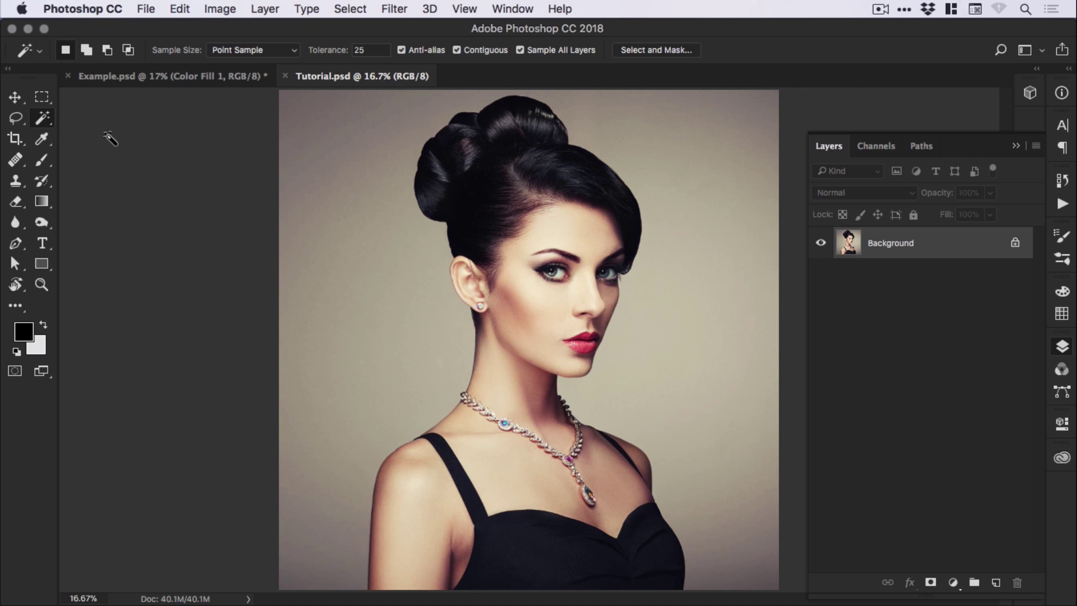
left_click(381, 330)
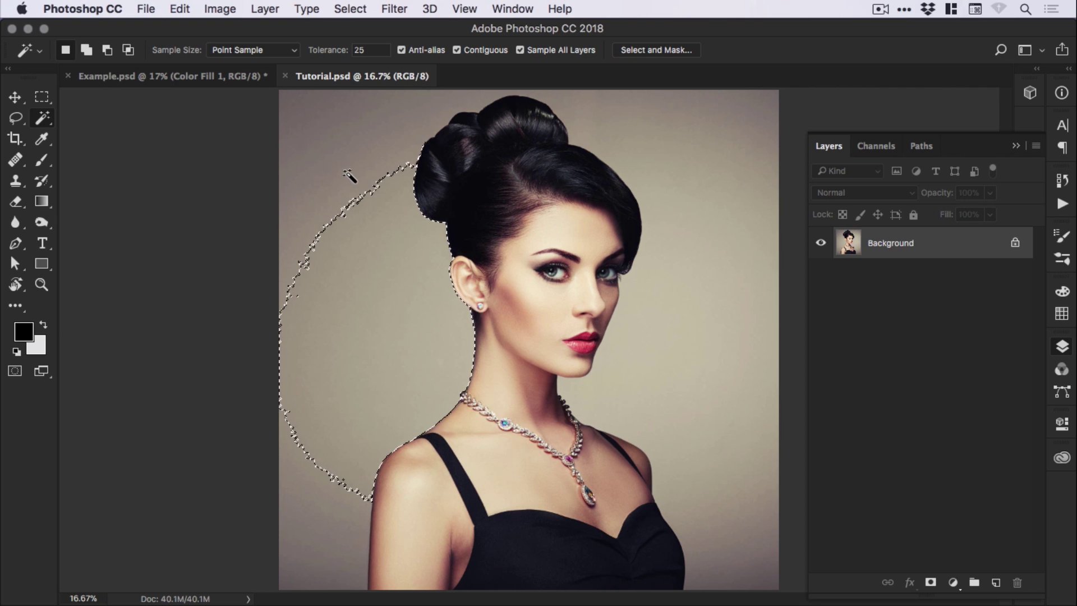
Step: Add the remaining background gaps and corners at top-left, top-right, bottom-left and bottom-right
key("shift")
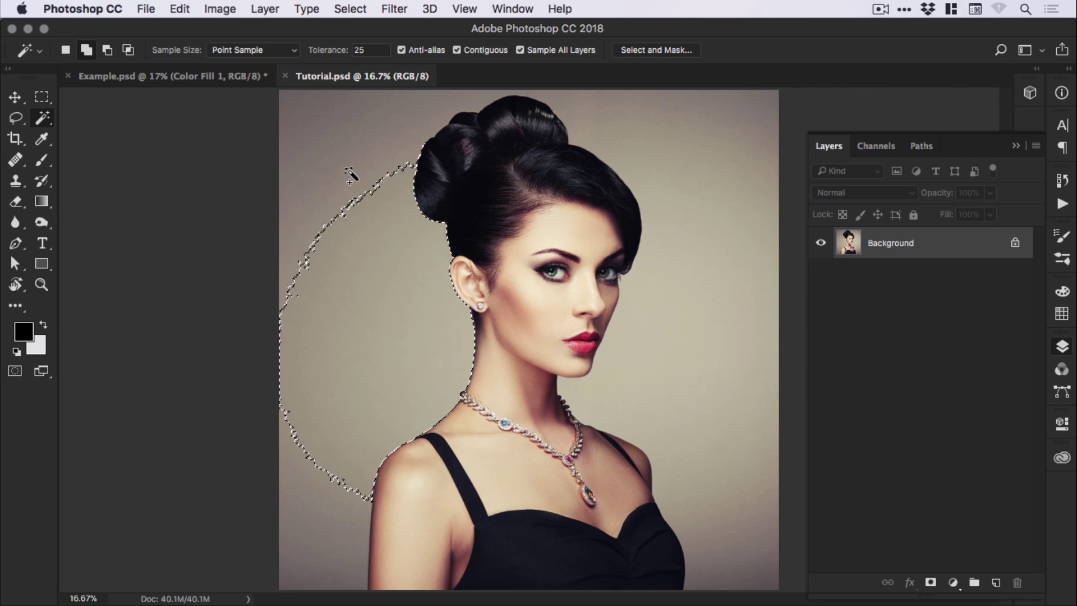
key("alt")
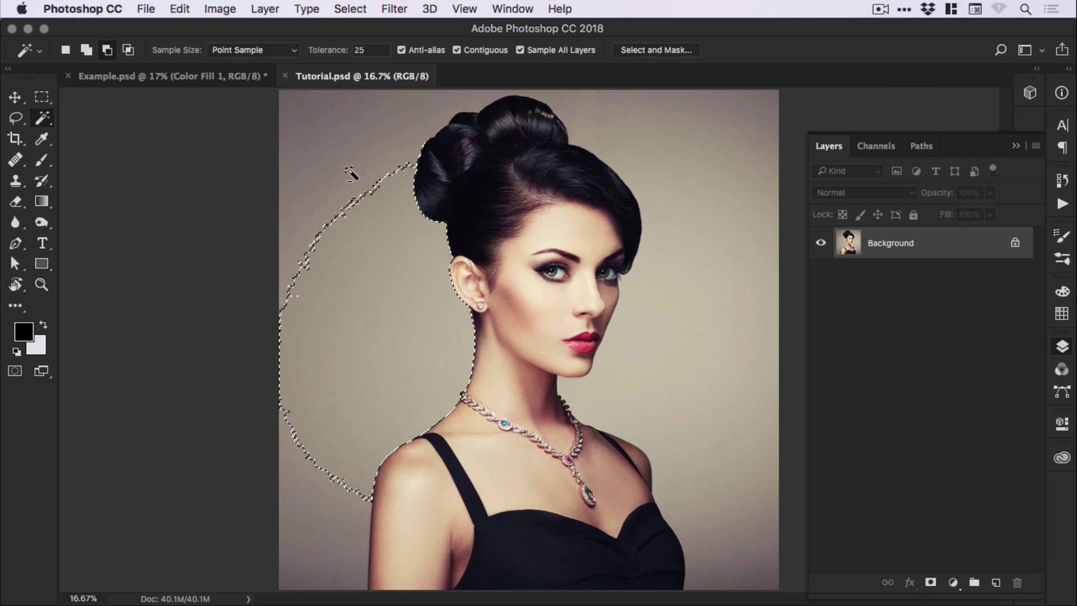
left_click(349, 174, "shift")
left_click(288, 572, "shift")
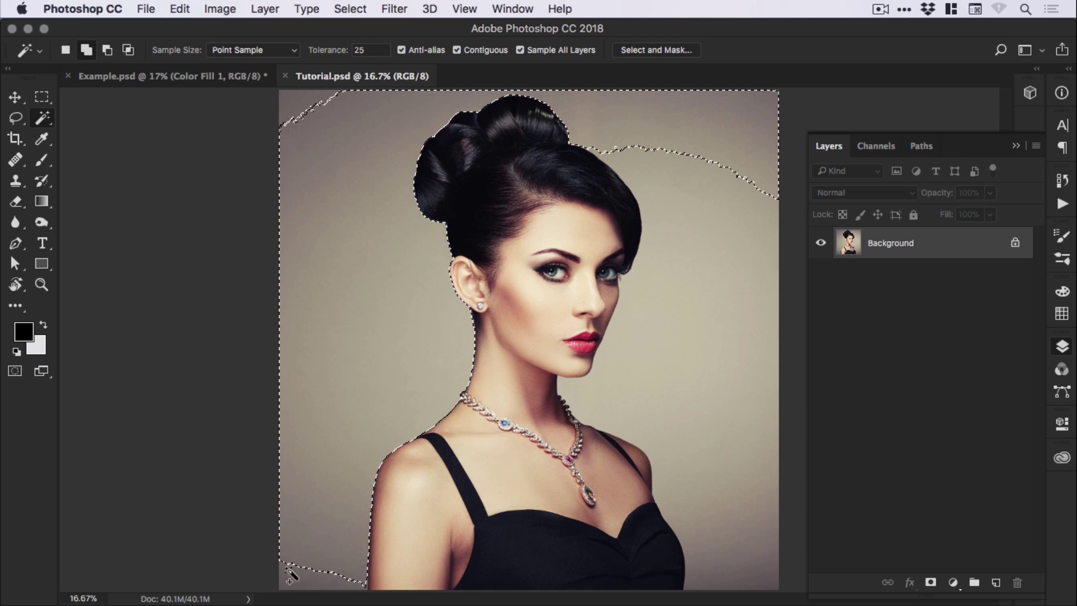
left_click(292, 107, "shift")
left_click(712, 209, "shift")
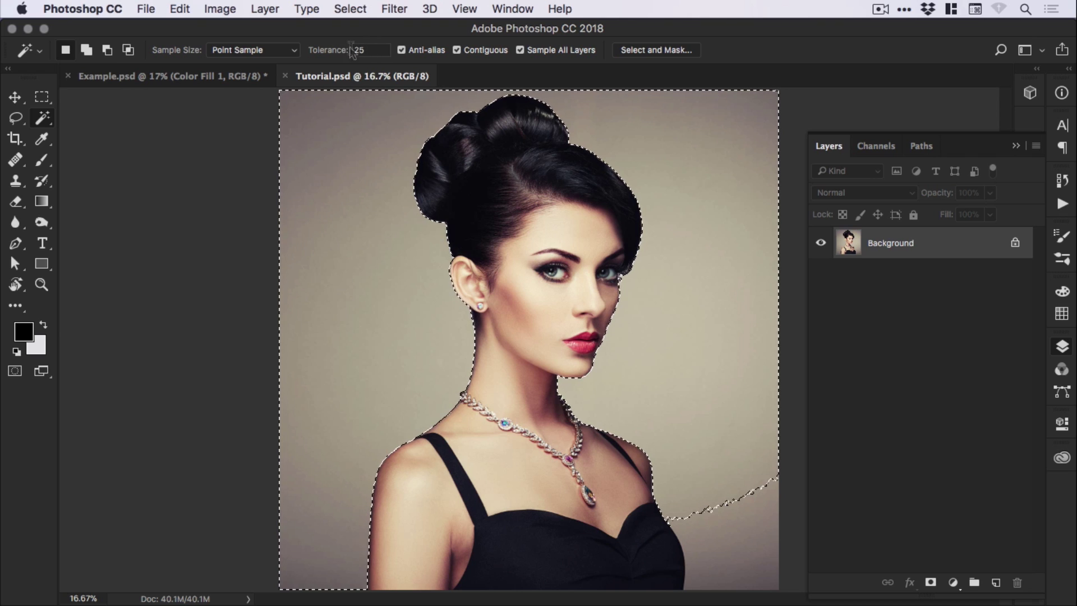
left_click(734, 539, "shift")
left_click(754, 571, "shift")
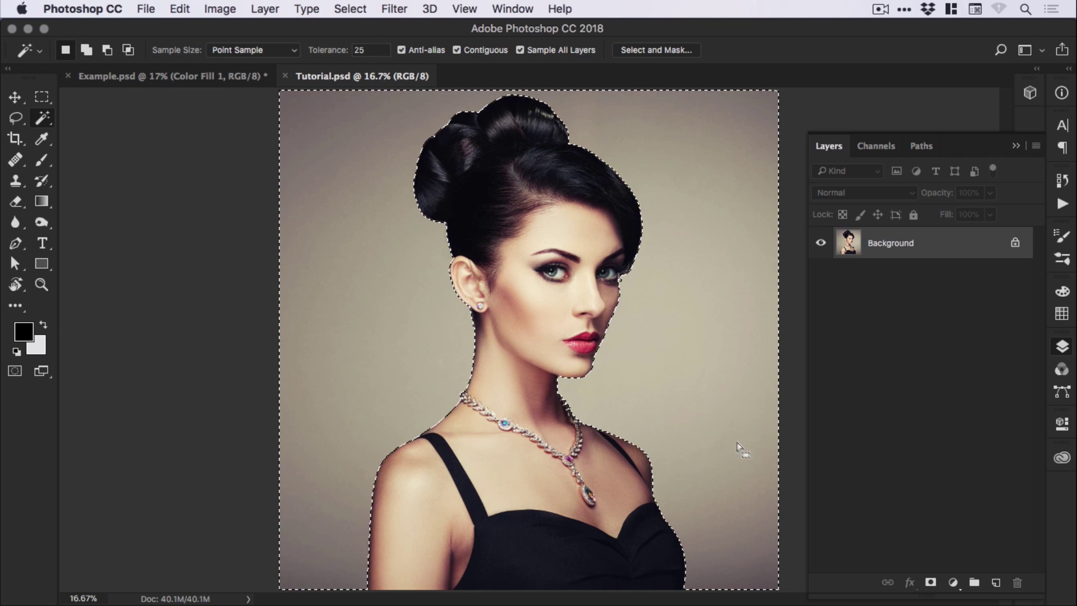
key("super+d")
left_click_drag(42, 121, 88, 114)
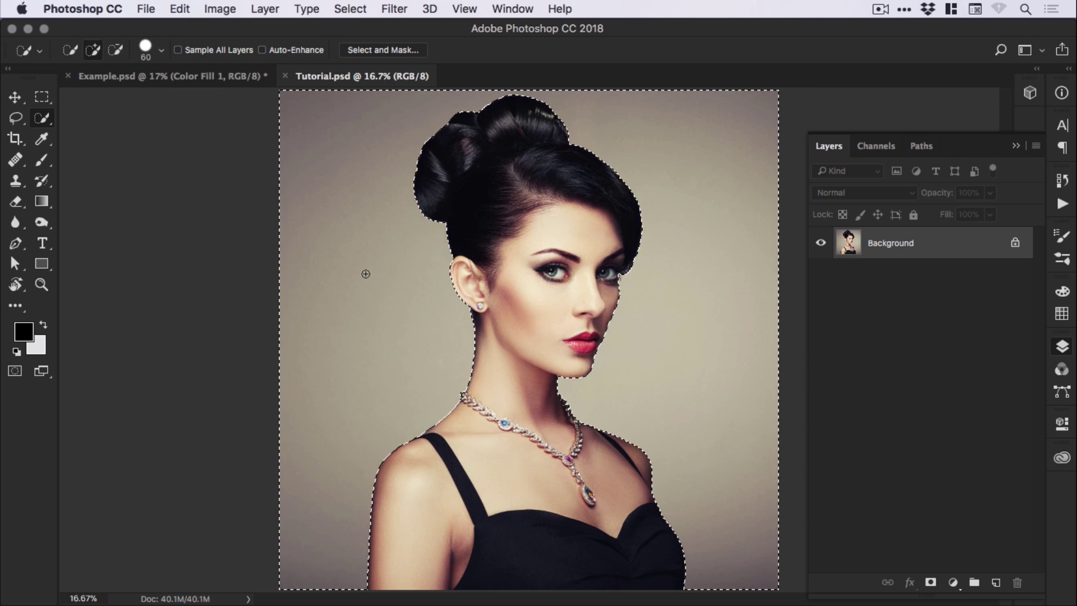
key("alt")
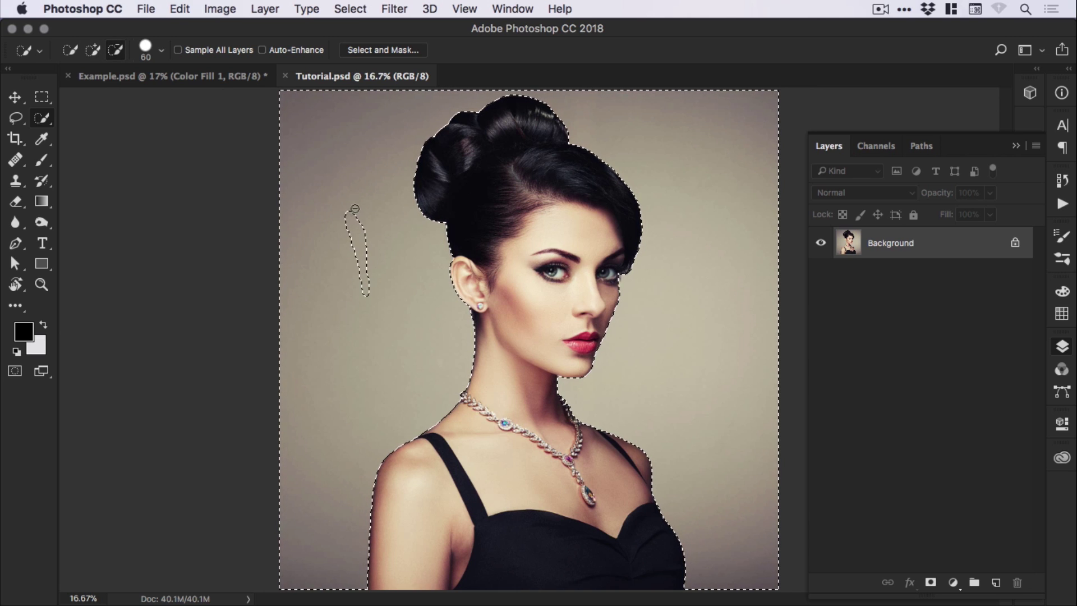
mouse_move(355, 209)
left_mouse_down()
mouse_move(384, 320)
mouse_move(402, 240)
left_mouse_up()
key("super+z")
key("v")
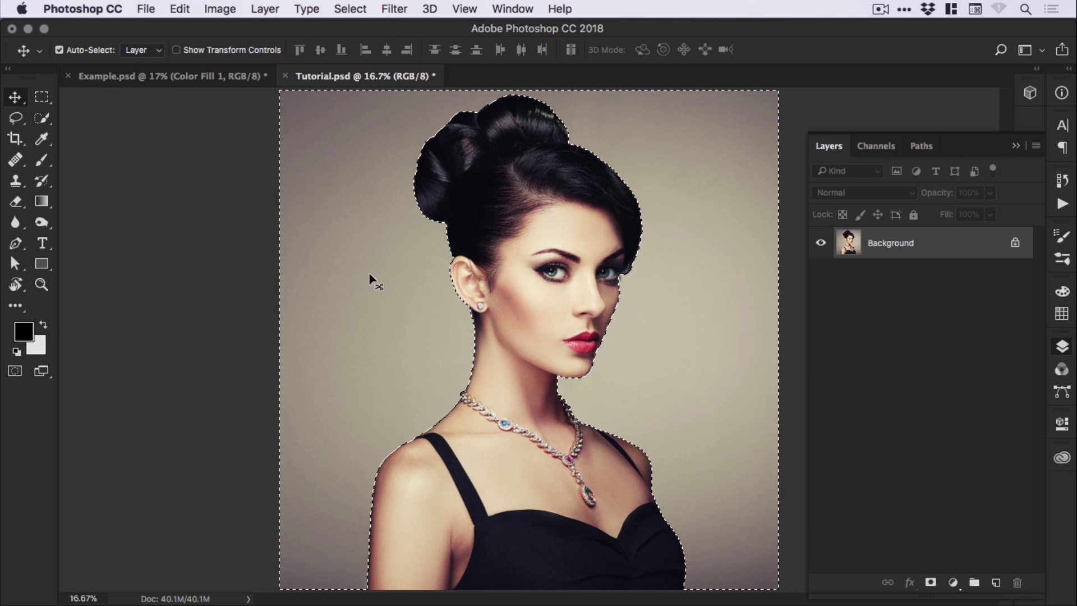
Step: Apply Select > Inverse so the woman is selected, then go to Select and Mask…
left_click(350, 9)
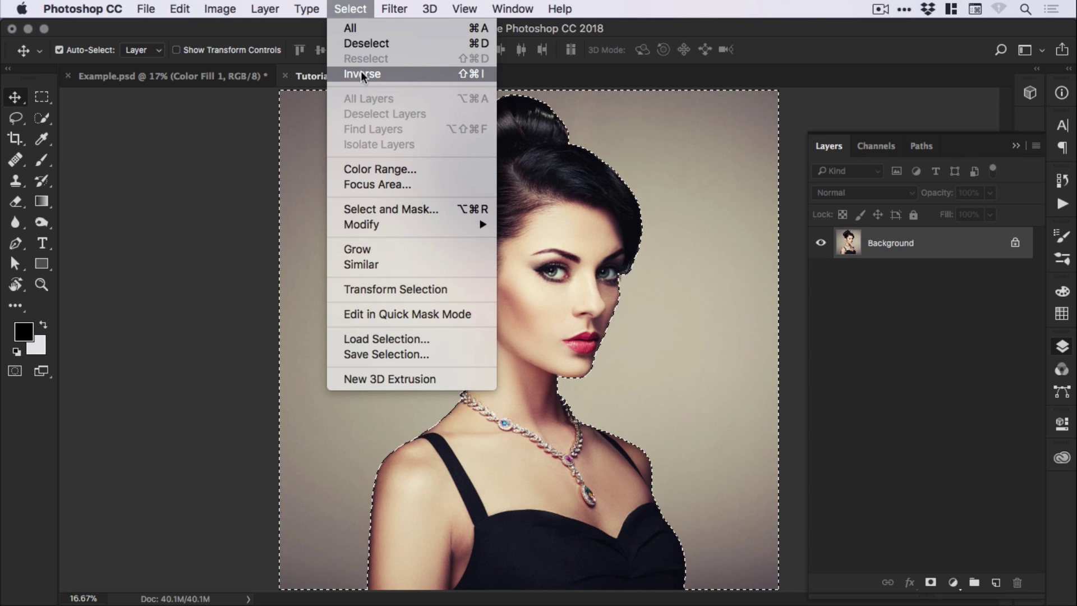
left_click(405, 75)
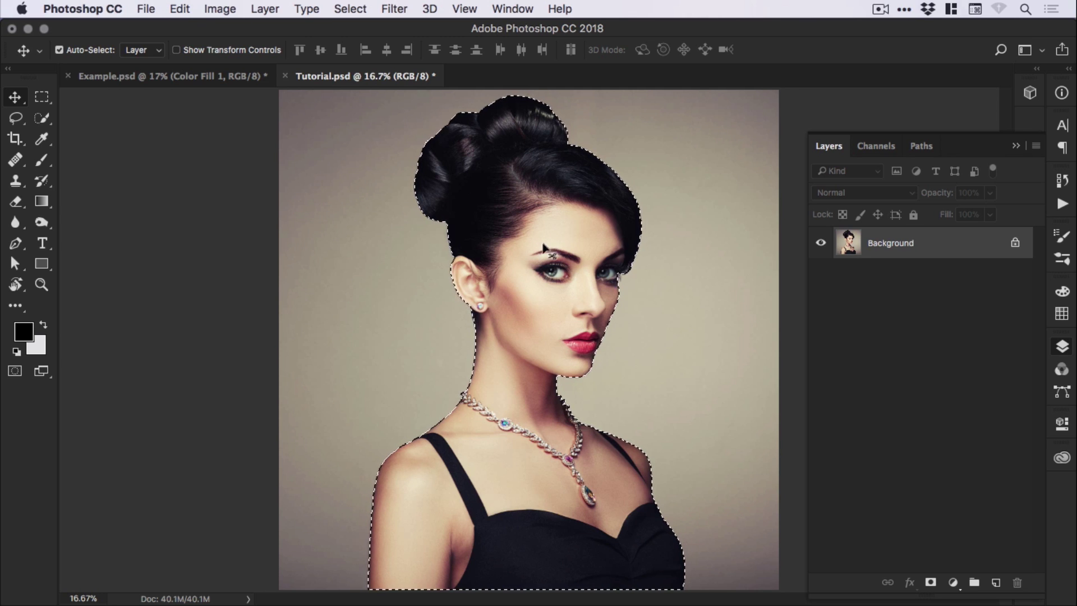
left_click(350, 8)
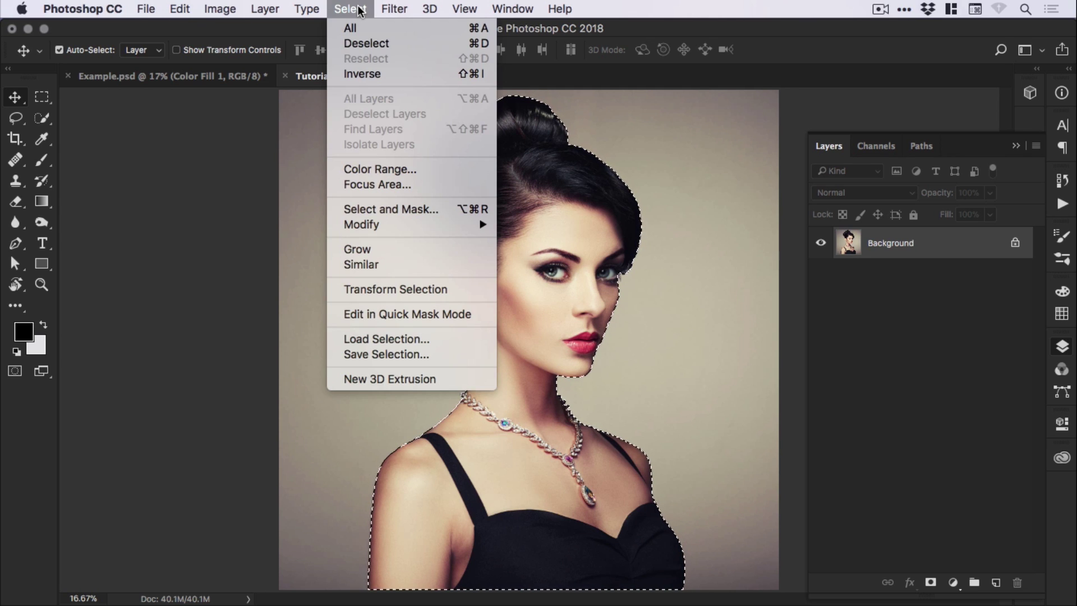
mouse_move(400, 219)
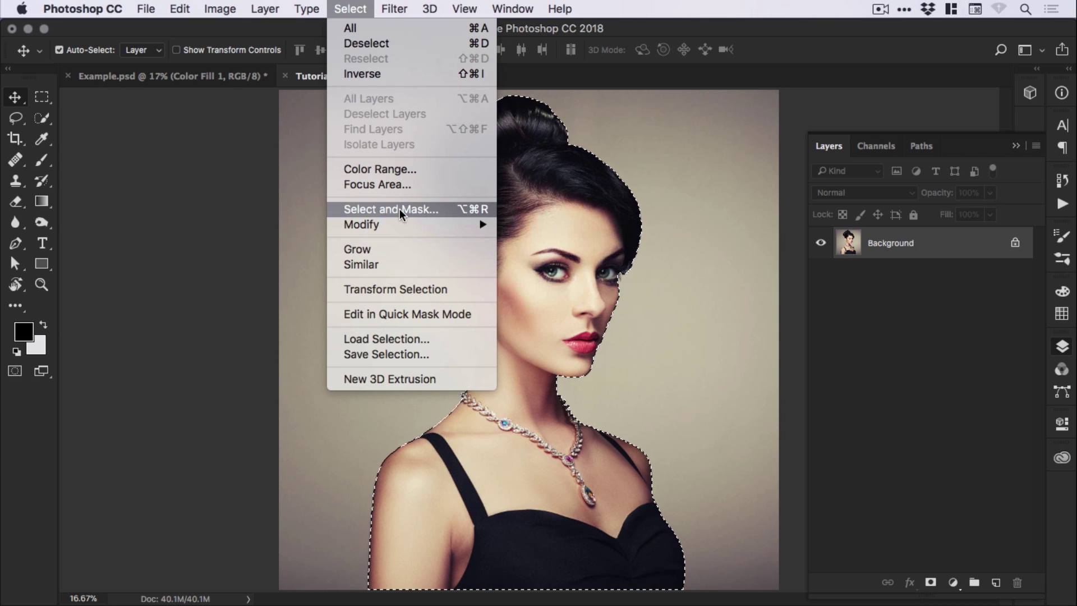
left_click(402, 210)
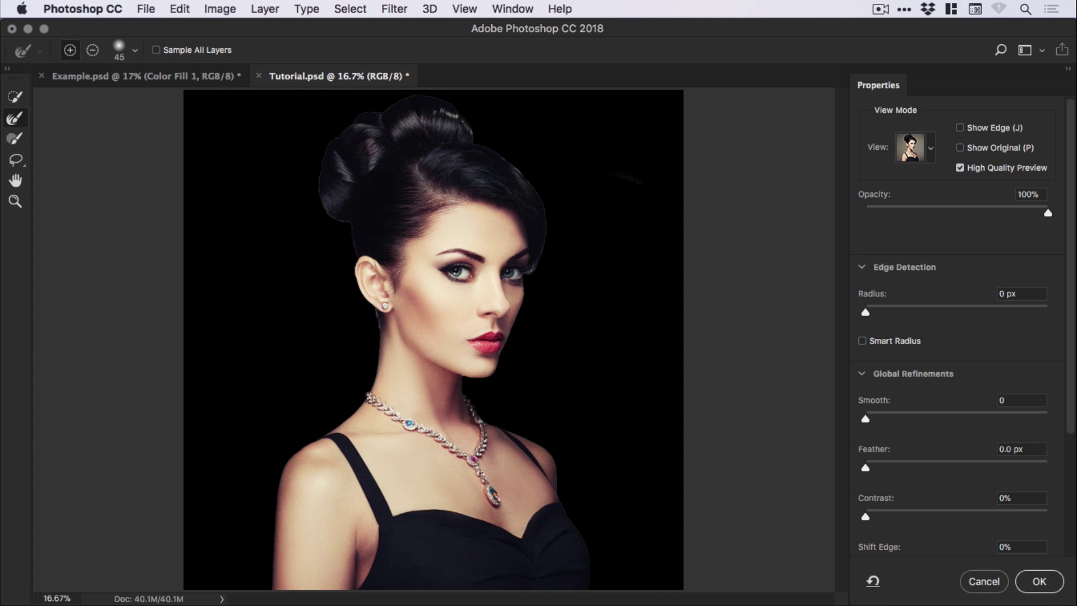
left_click(931, 152)
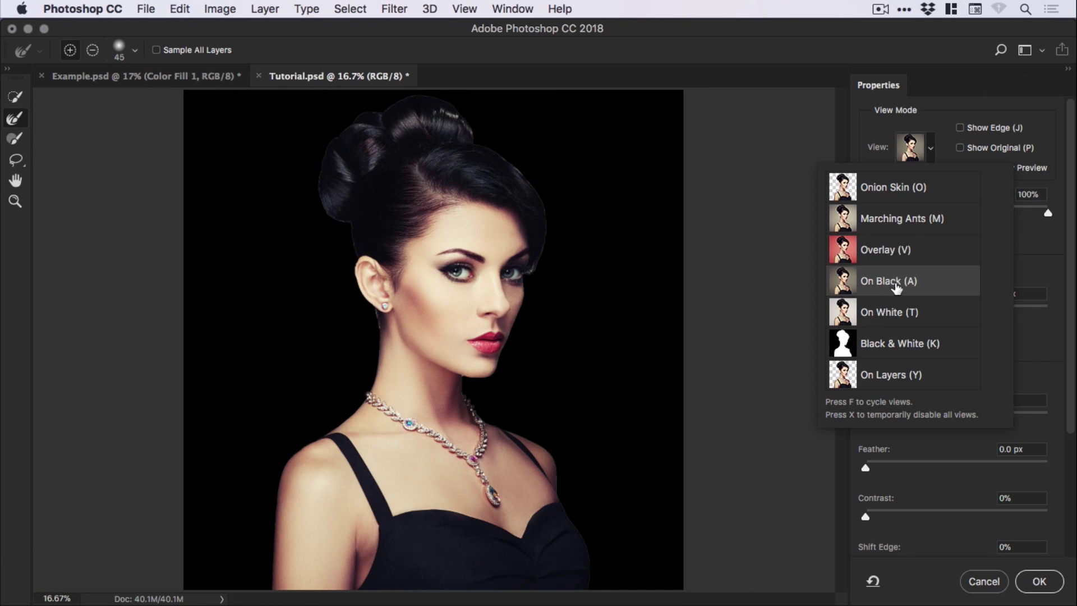
left_click(931, 154)
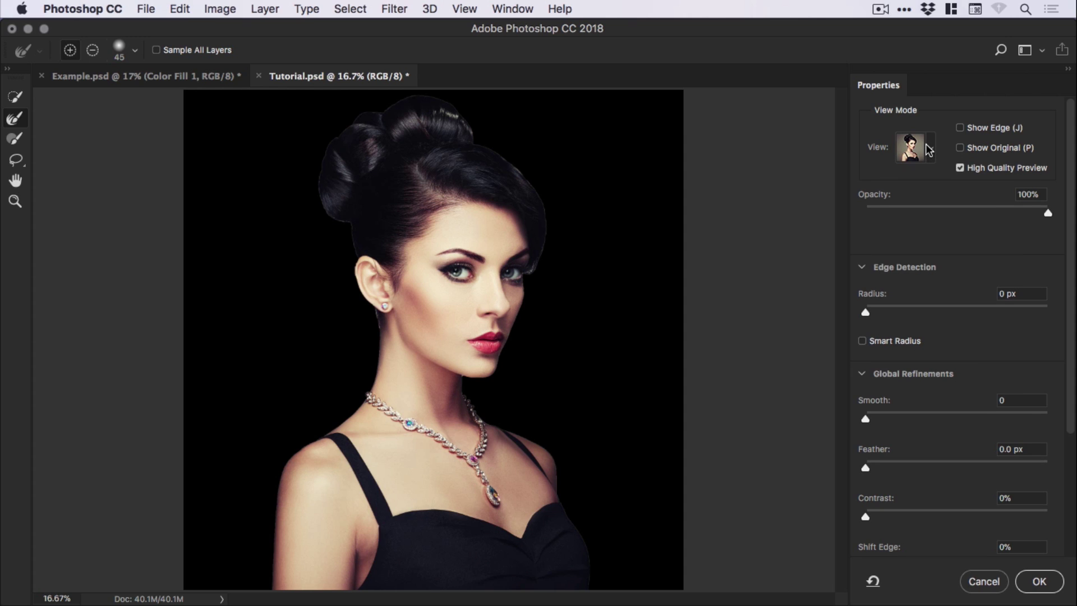
key("super+plus")
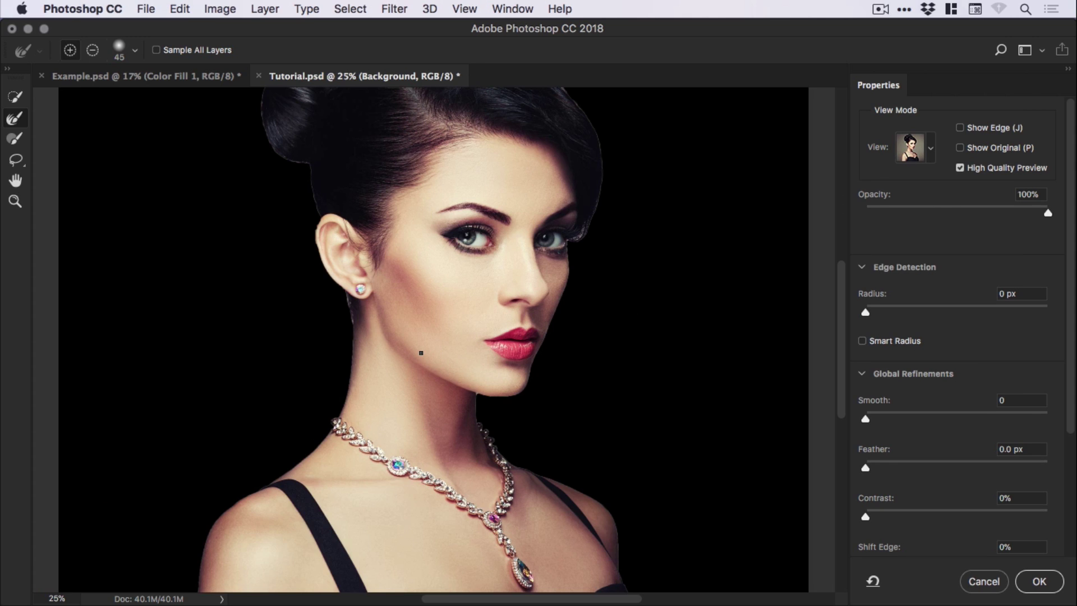
key("super+plus")
key("super+plus")
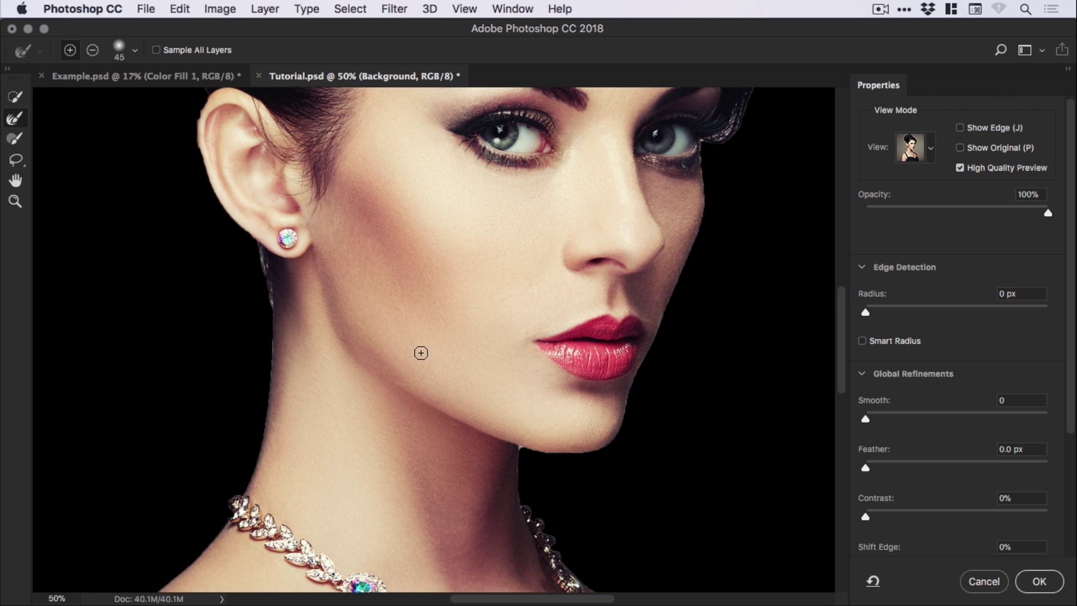
scroll(492, 280, "left", 5)
scroll(491, 280, "up", 3)
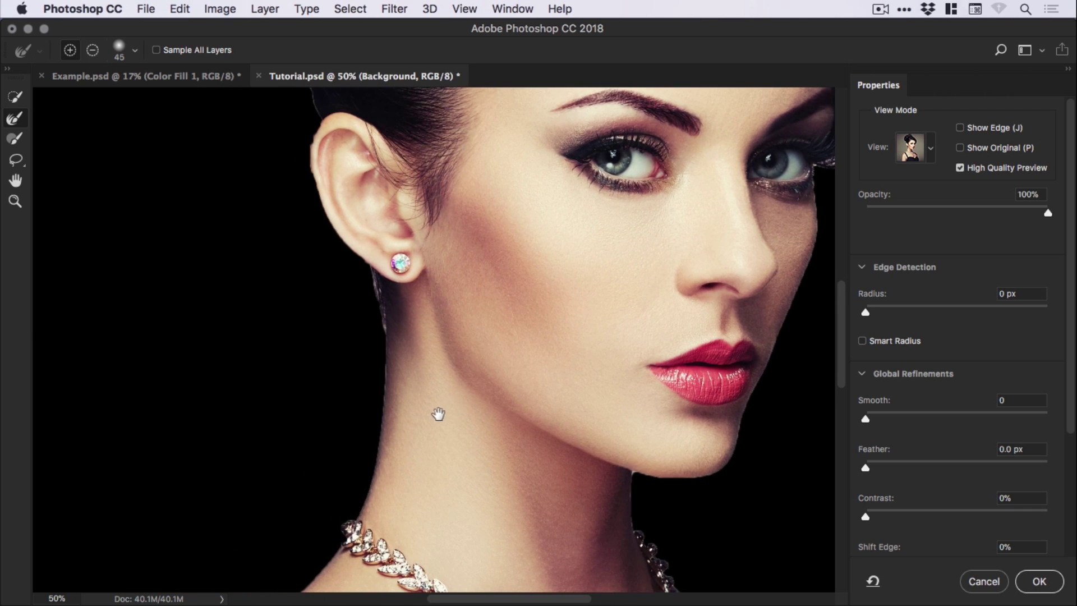
scroll(469, 493, "down", 10)
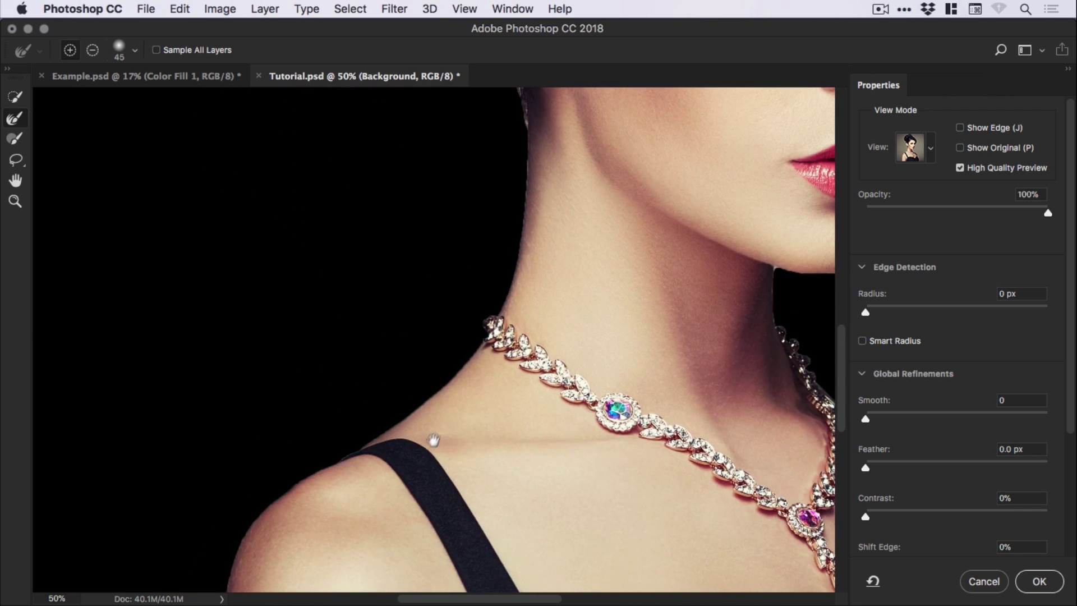
left_click_drag(434, 440, 553, 276)
scroll(522, 361, "up", 9)
scroll(521, 361, "right", 2)
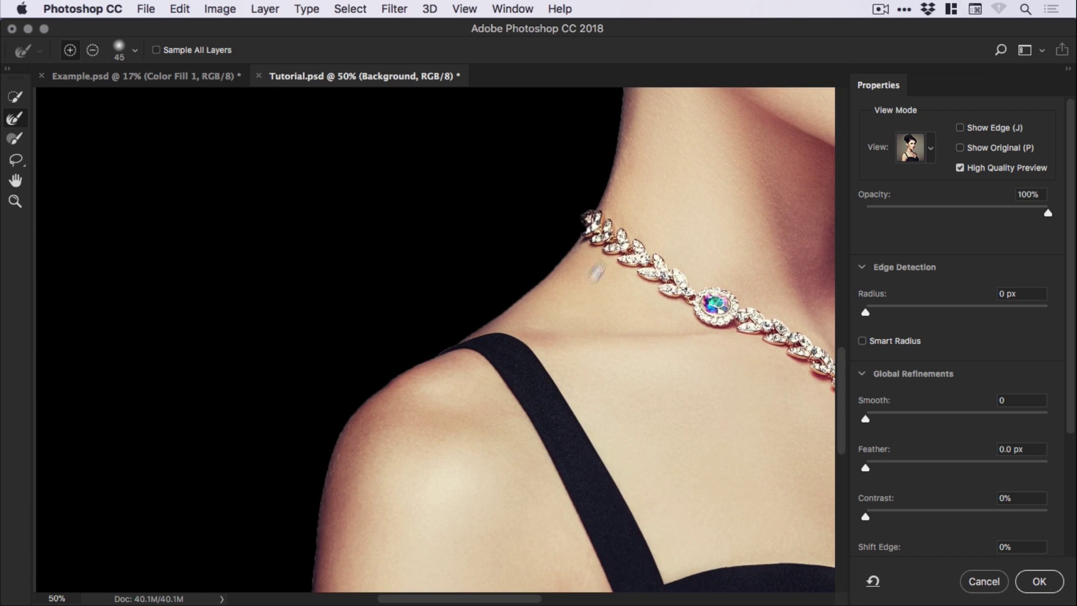
scroll(562, 267, "up", 5)
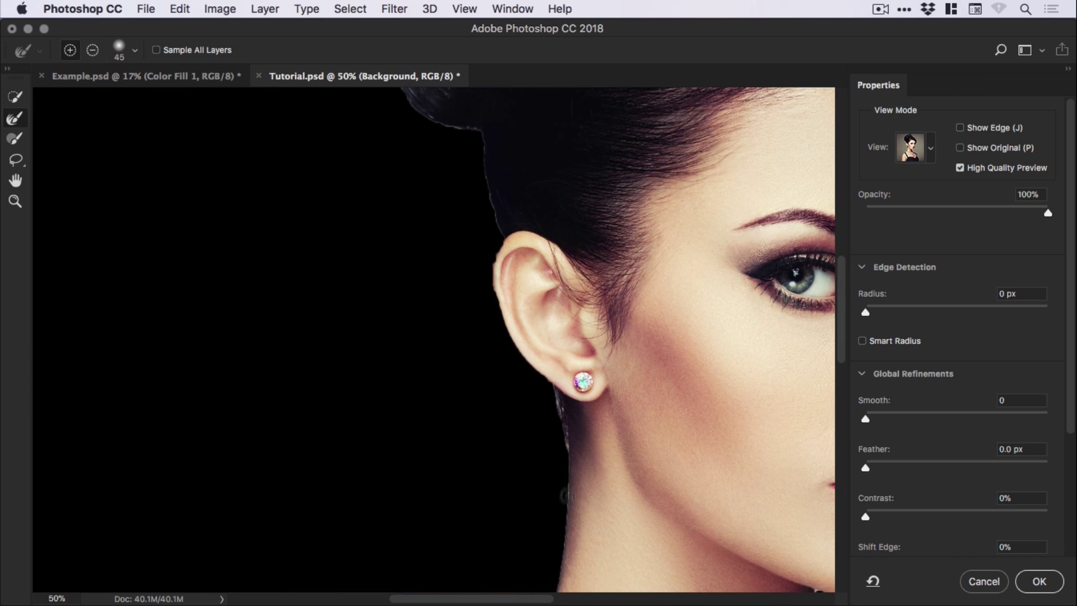
scroll(489, 276, "up", 6)
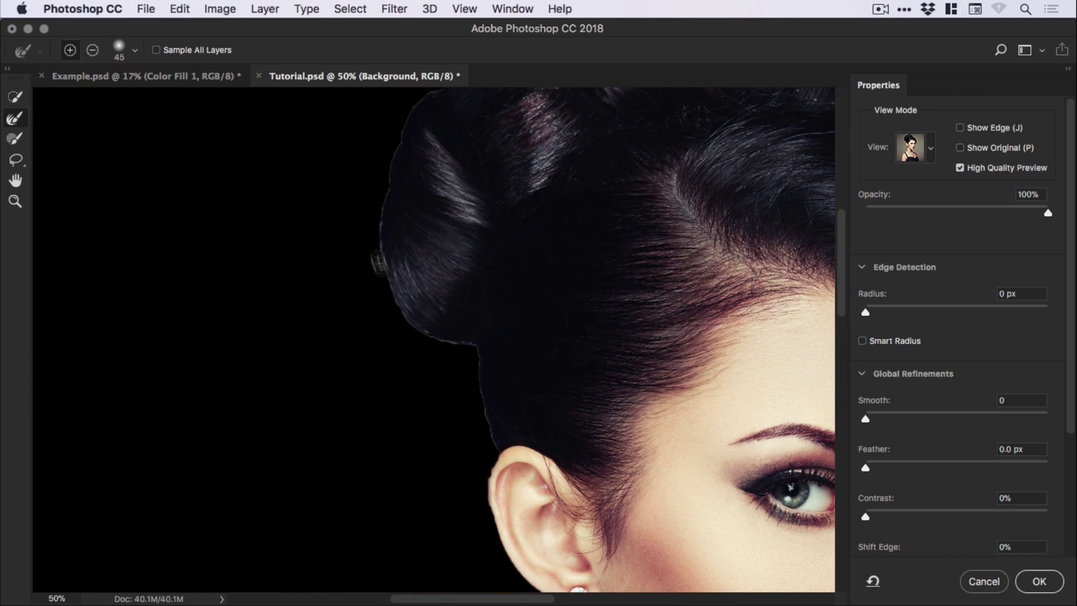
scroll(497, 229, "up", 6)
scroll(497, 229, "right", 6)
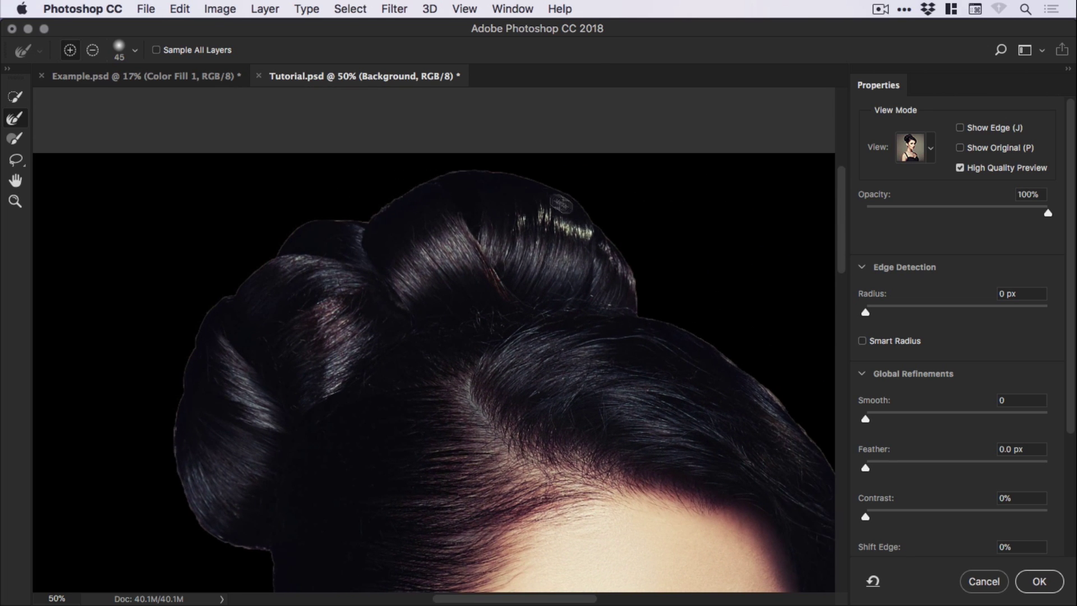
scroll(645, 336, "down", 3)
scroll(645, 337, "right", 7)
scroll(592, 374, "down", 5)
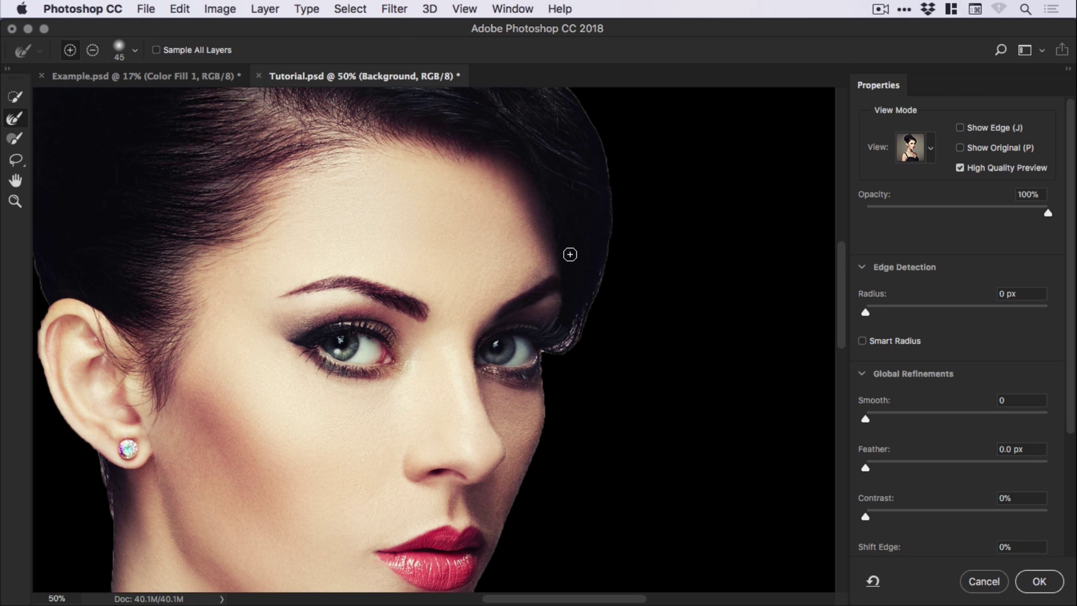
key("super+plus")
scroll(591, 344, "down", 2)
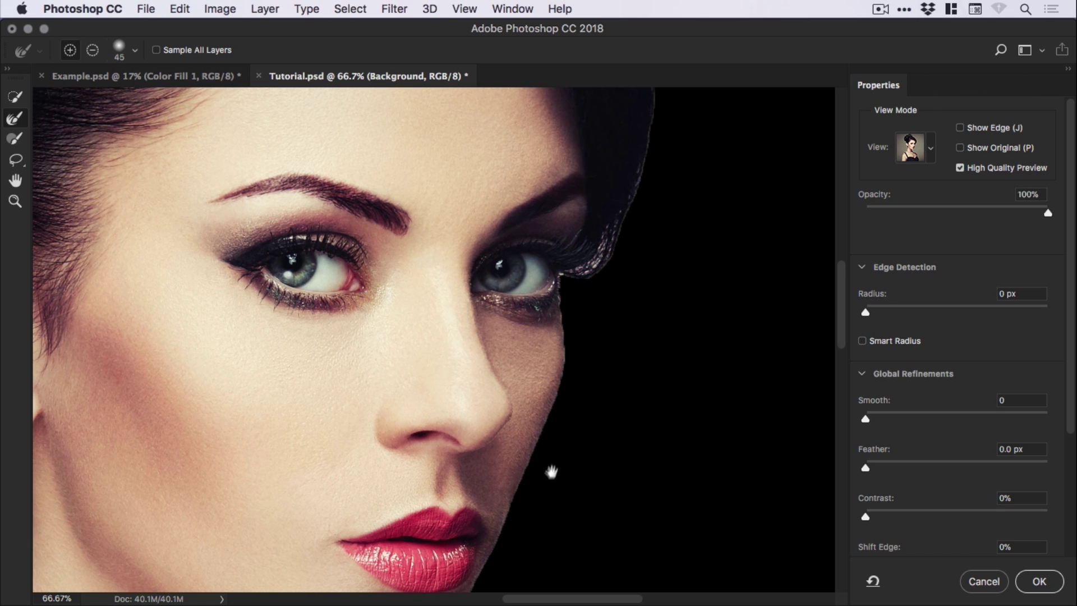
scroll(550, 475, "down", 4)
scroll(364, 436, "down", 8)
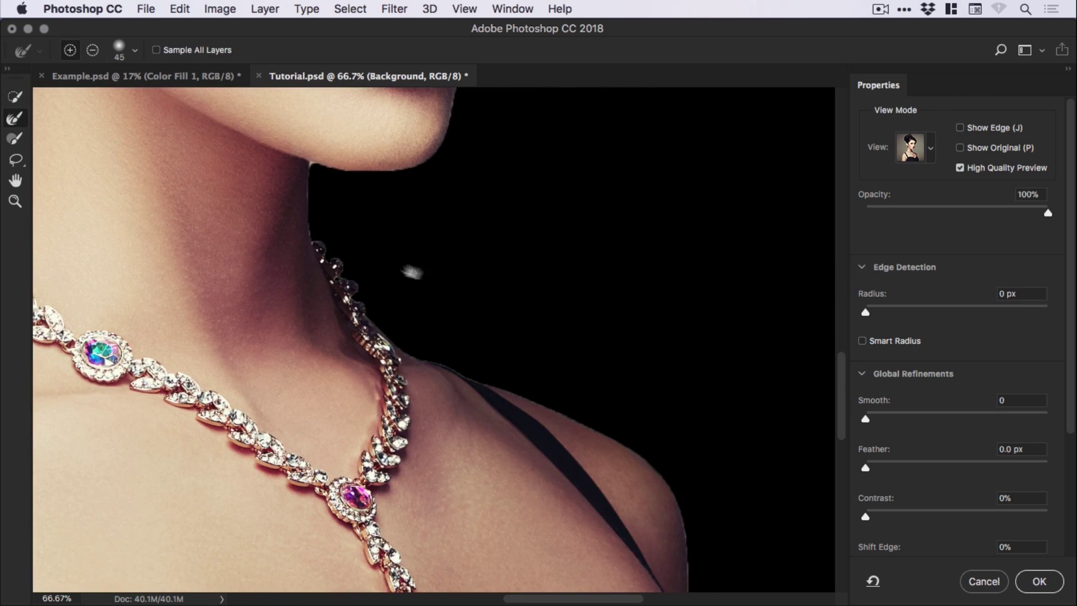
scroll(506, 370, "down", 3)
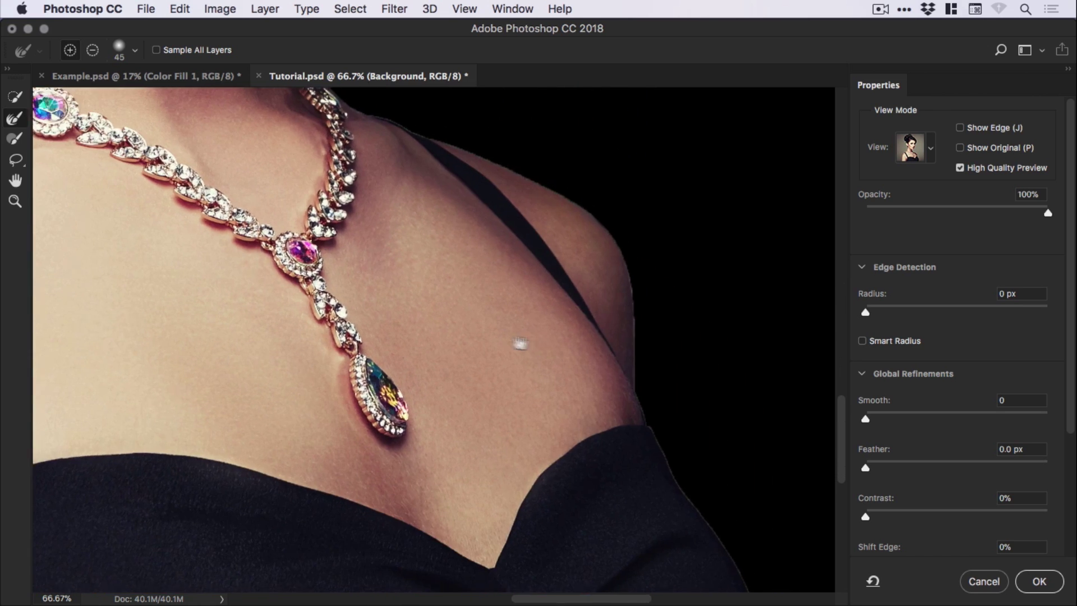
scroll(505, 370, "right", 4)
key("super+minus")
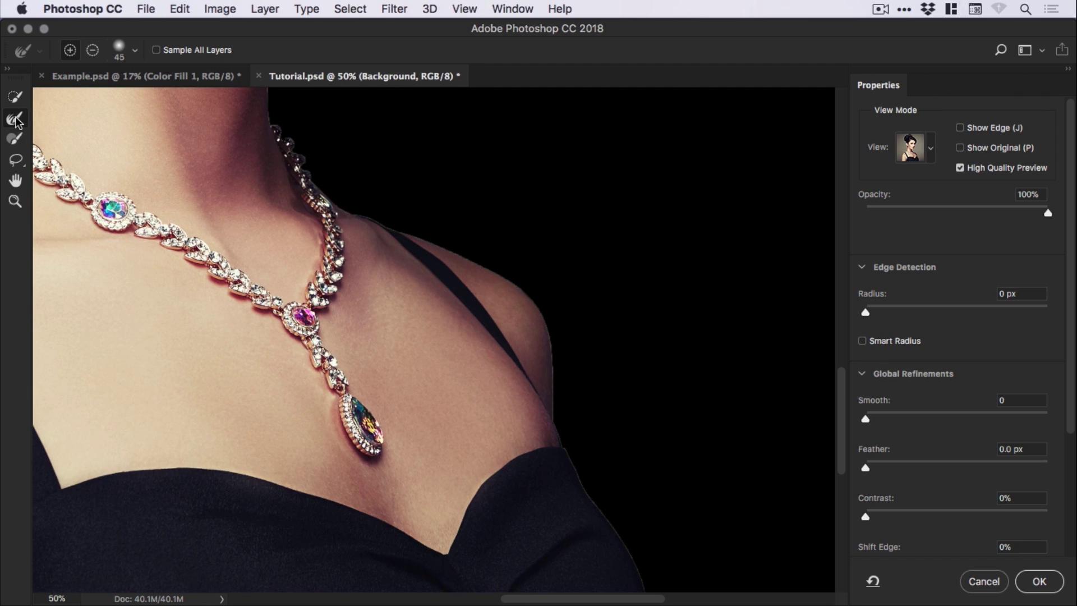
left_click_drag(469, 316, 492, 205)
Step: Zoom in on the shoulder and adjust the Refine Edge Brush size with the bracket keys
key("super+plus")
scroll(388, 331, "down", 2)
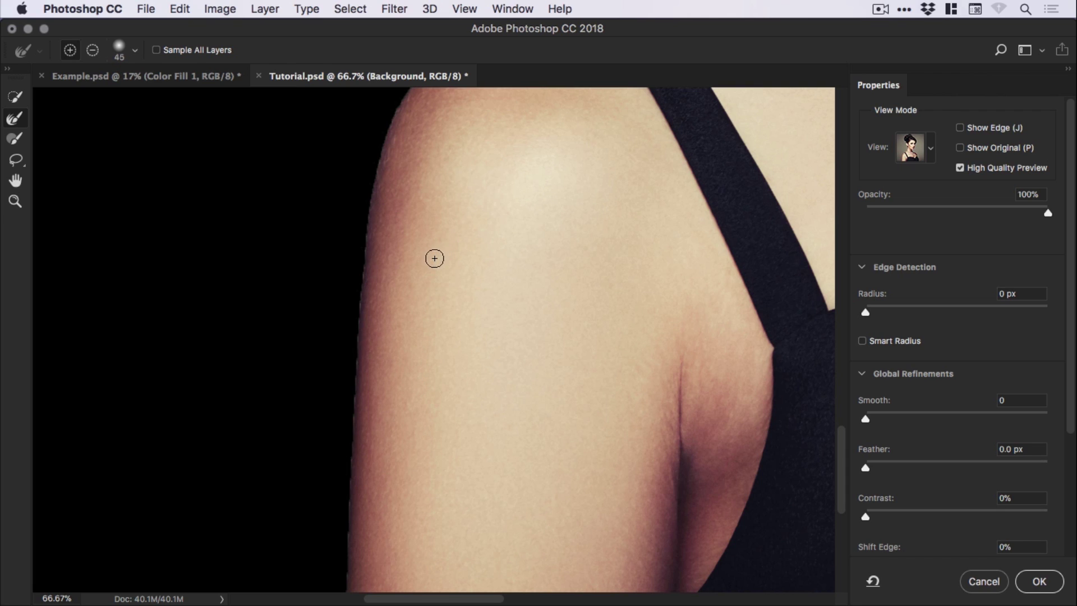
key("bracketright")
key("bracketright")
key("bracketright")
key("bracketright")
key("bracketright")
key("bracketright")
key("bracketright")
key("bracketright")
key("bracketright")
key("bracketright")
key("bracketleft")
key("bracketleft")
key("bracketleft")
key("bracketleft")
key("bracketleft")
key("bracketleft")
key("bracketleft")
key("bracketleft")
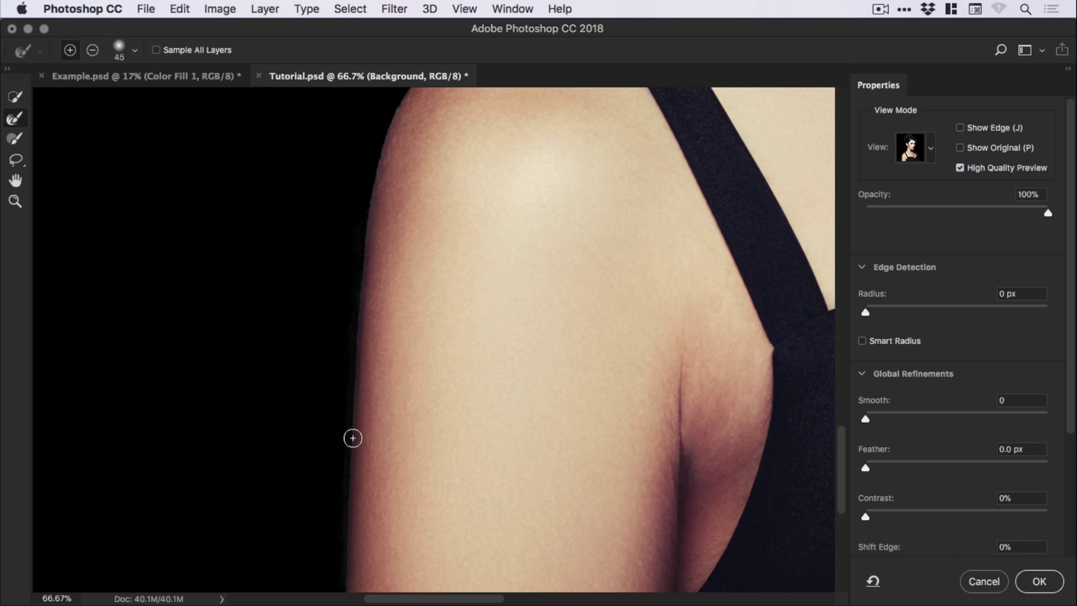
scroll(382, 351, "down", 5)
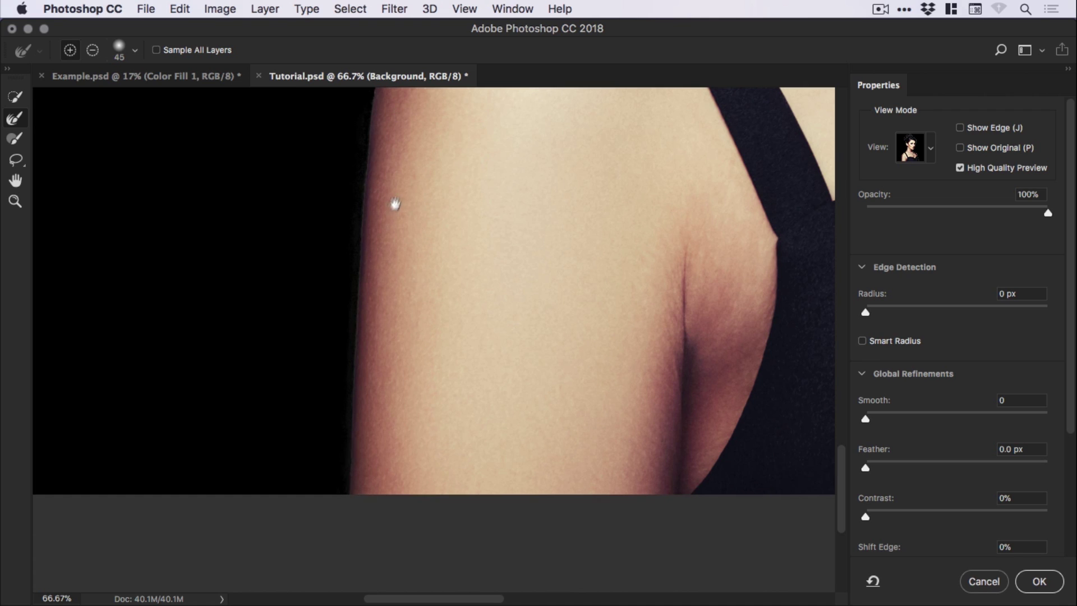
scroll(392, 209, "up", 10)
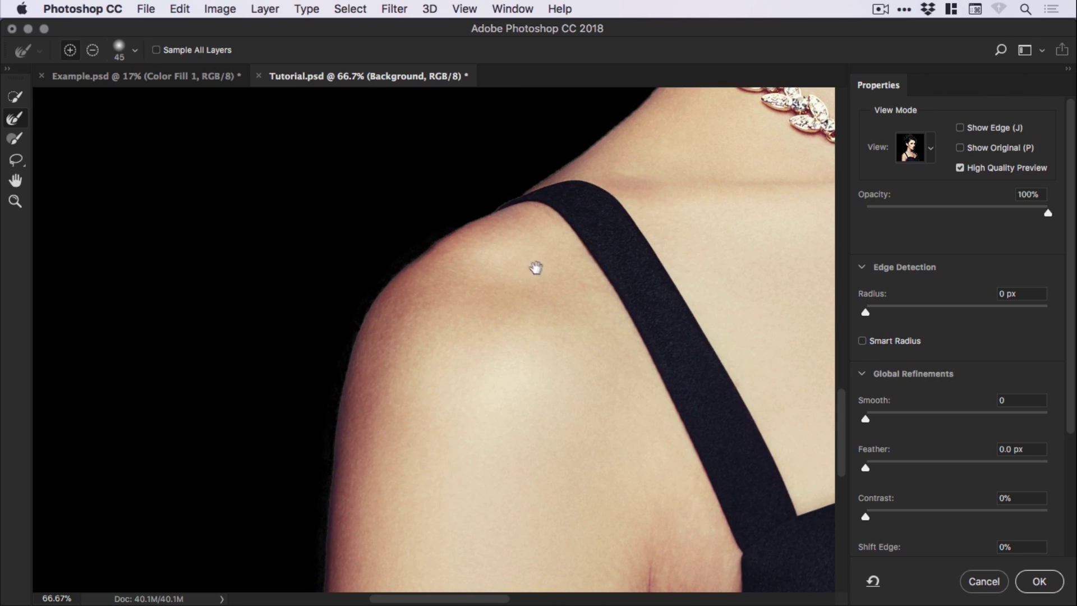
Step: Pan up to the neck and brush along the hair edge below the earring
left_click_drag(539, 269, 451, 397)
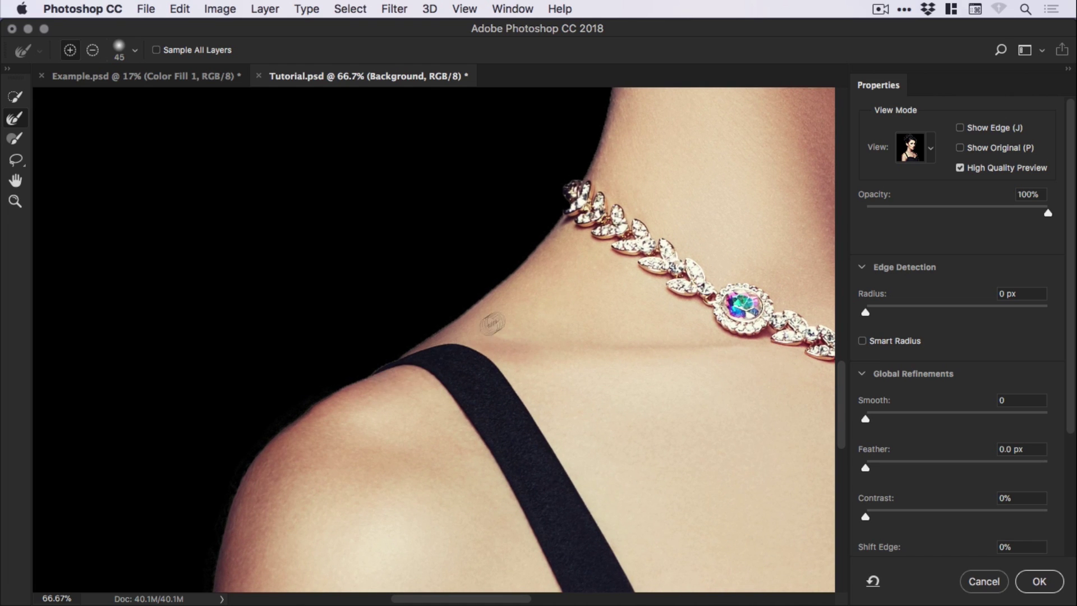
left_click_drag(498, 312, 469, 379)
left_click_drag(493, 312, 450, 344)
scroll(477, 342, "up", 1)
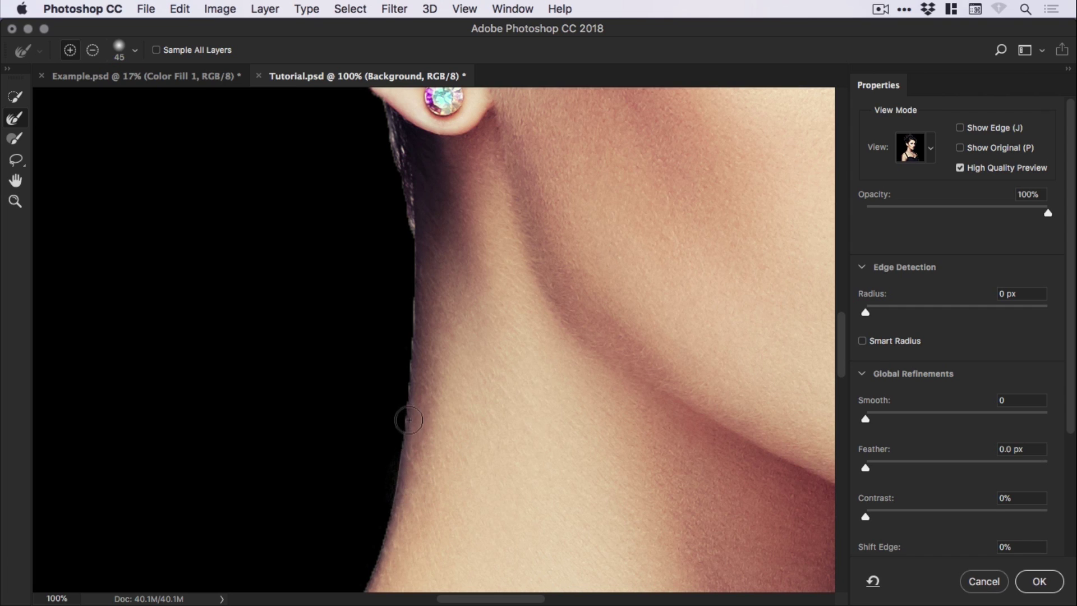
mouse_move(404, 209)
left_mouse_down()
mouse_move(389, 149)
mouse_move(428, 151)
left_mouse_up()
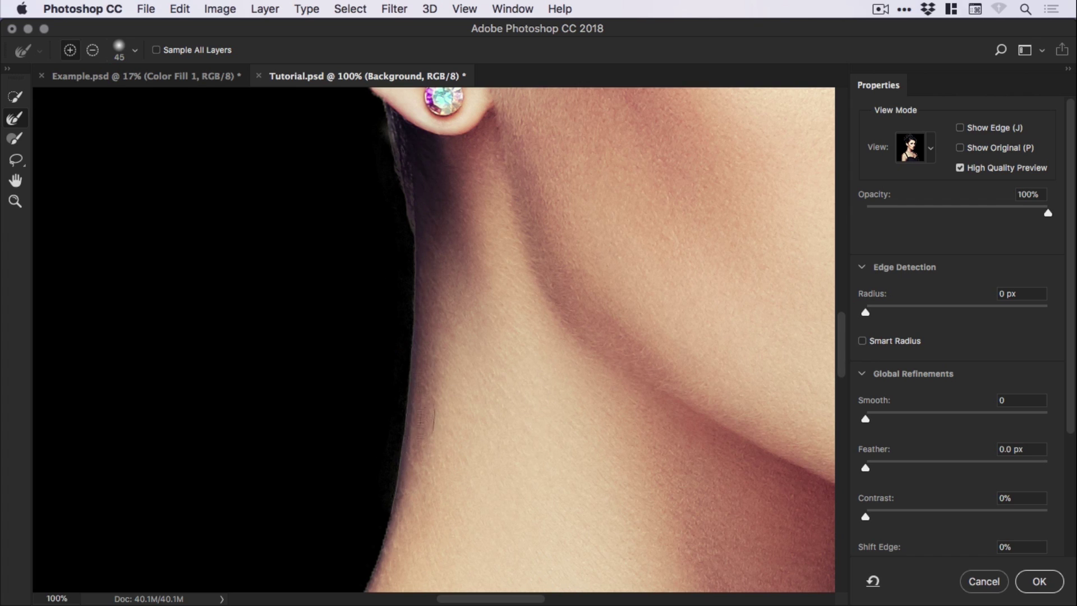
scroll(397, 223, "up", 3)
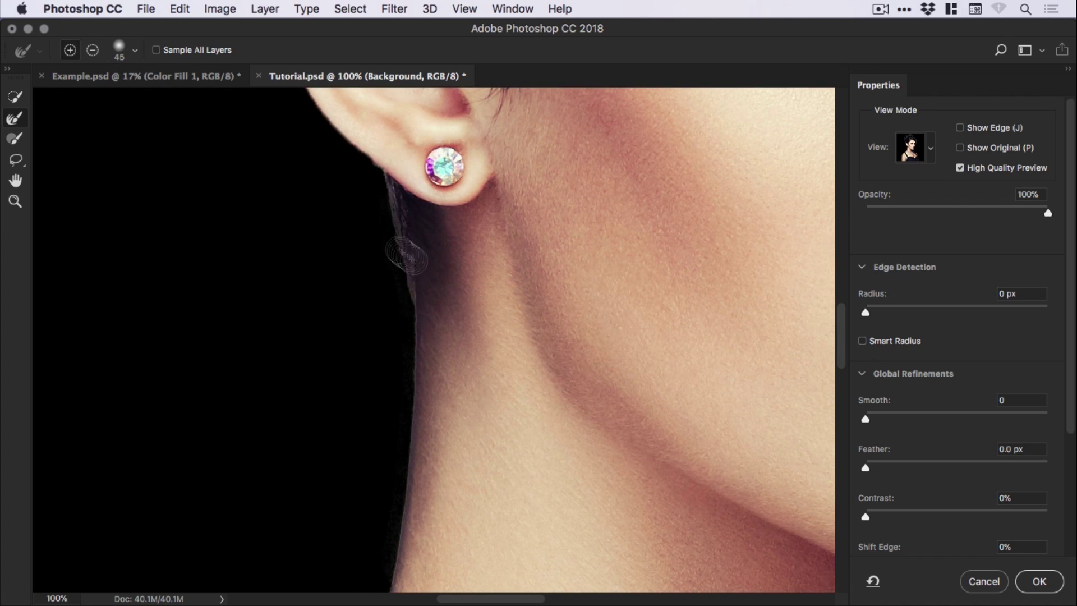
scroll(418, 222, "up", 3)
scroll(423, 284, "up", 10)
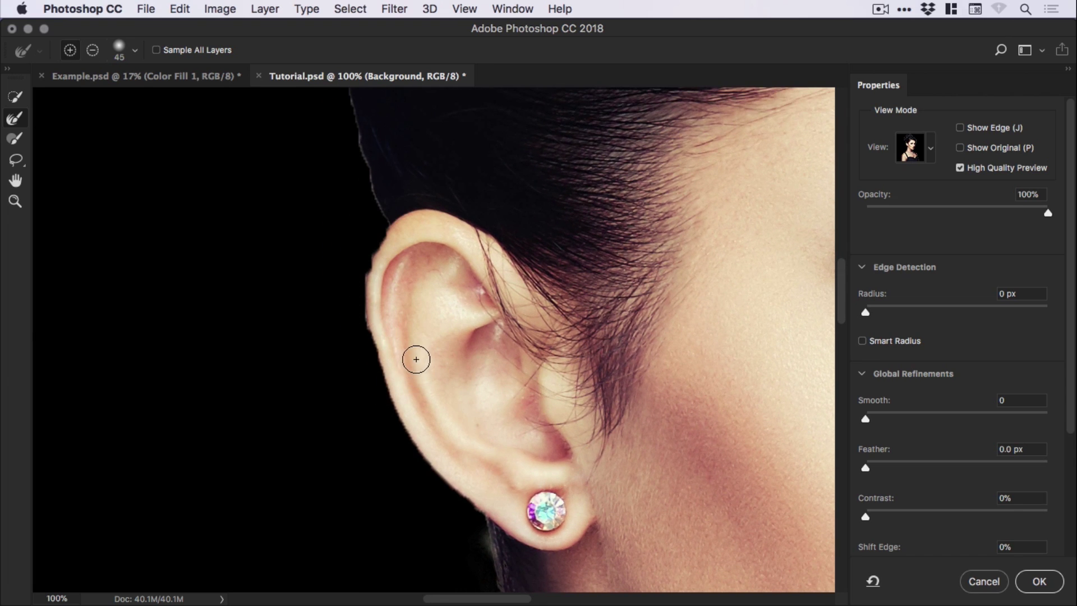
Step: Brush the ear's outer rim, then undo the haloed stroke with Edit > Undo
mouse_move(415, 359)
left_mouse_down()
mouse_move(367, 327)
mouse_move(365, 253)
mouse_move(387, 230)
left_mouse_up()
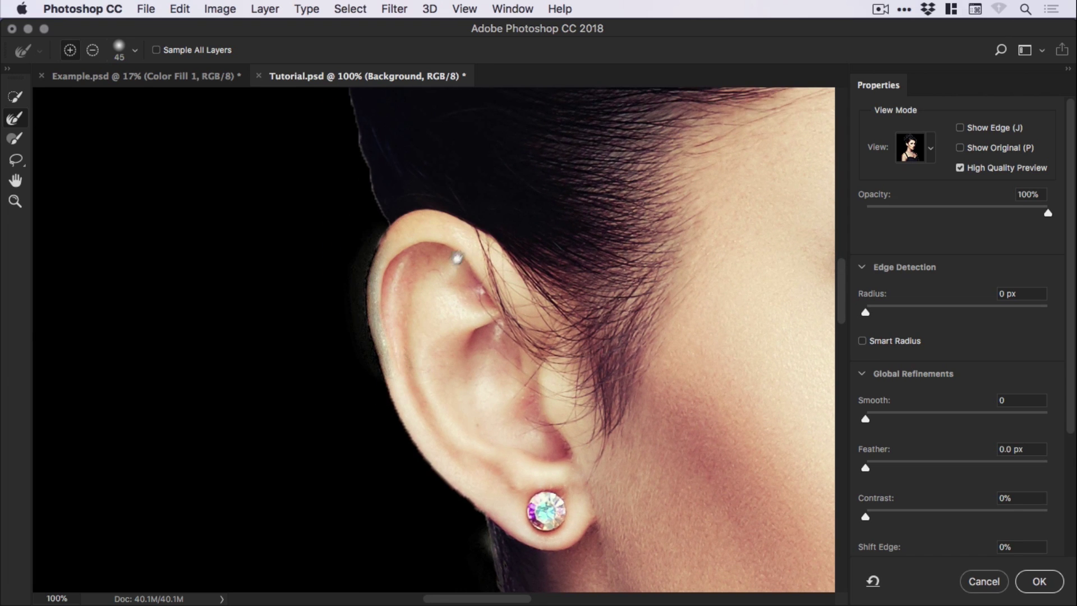
scroll(433, 339, "up", 4)
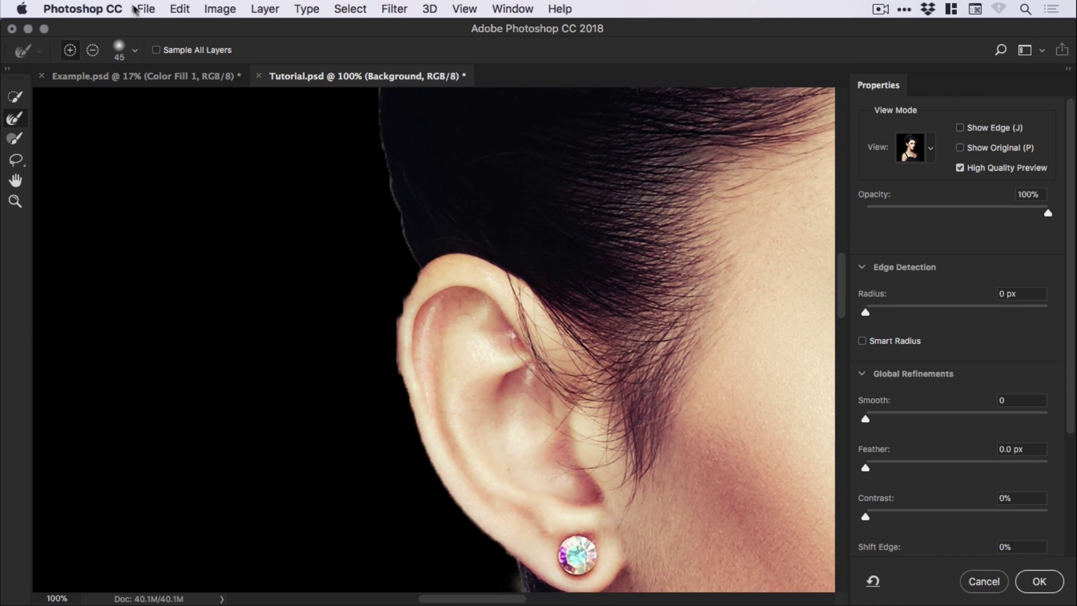
left_click(179, 9)
left_click(192, 29)
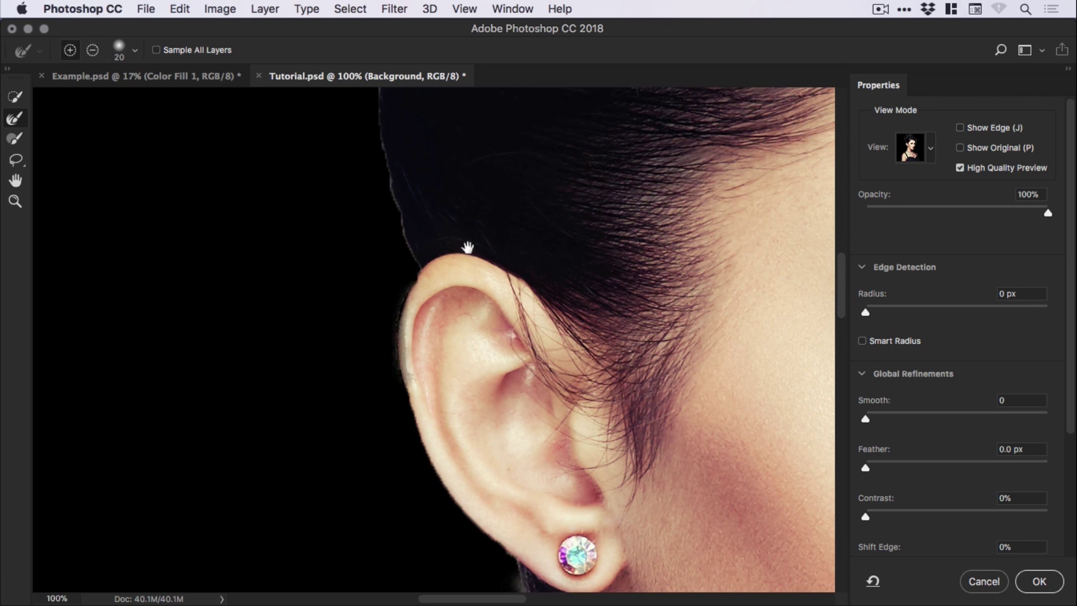
Step: Check the ear rim at 200% zoom, then return to 100%
scroll(449, 258, "down", 2)
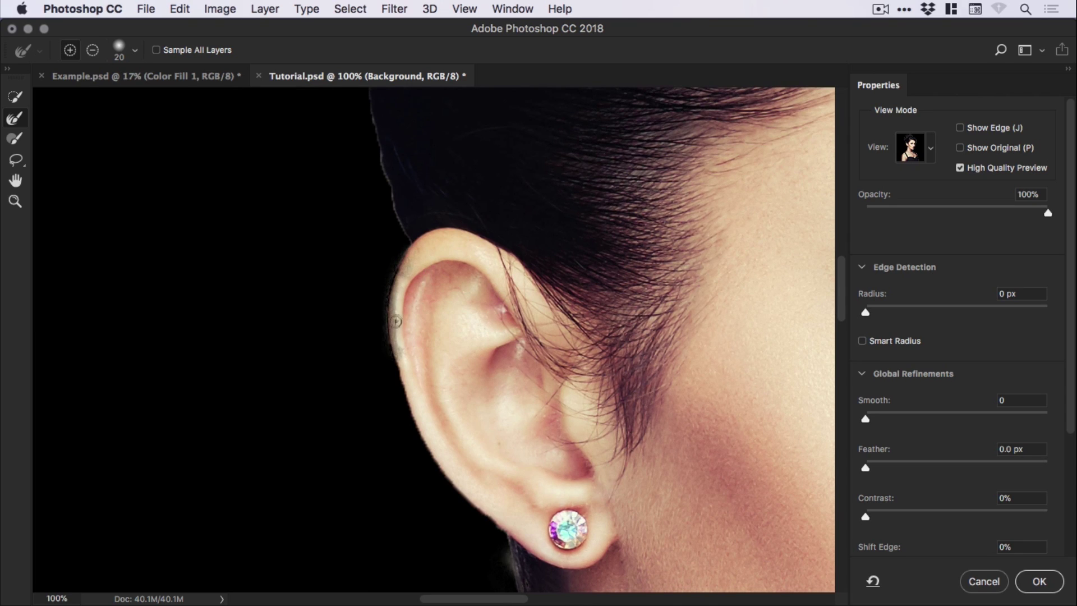
key("super+equal")
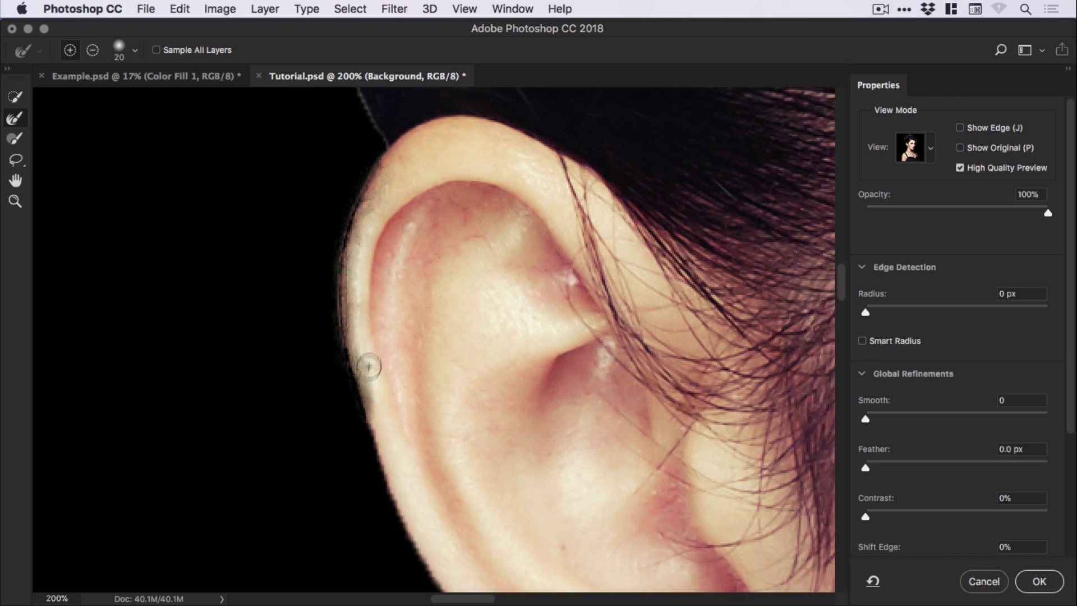
key("super+minus")
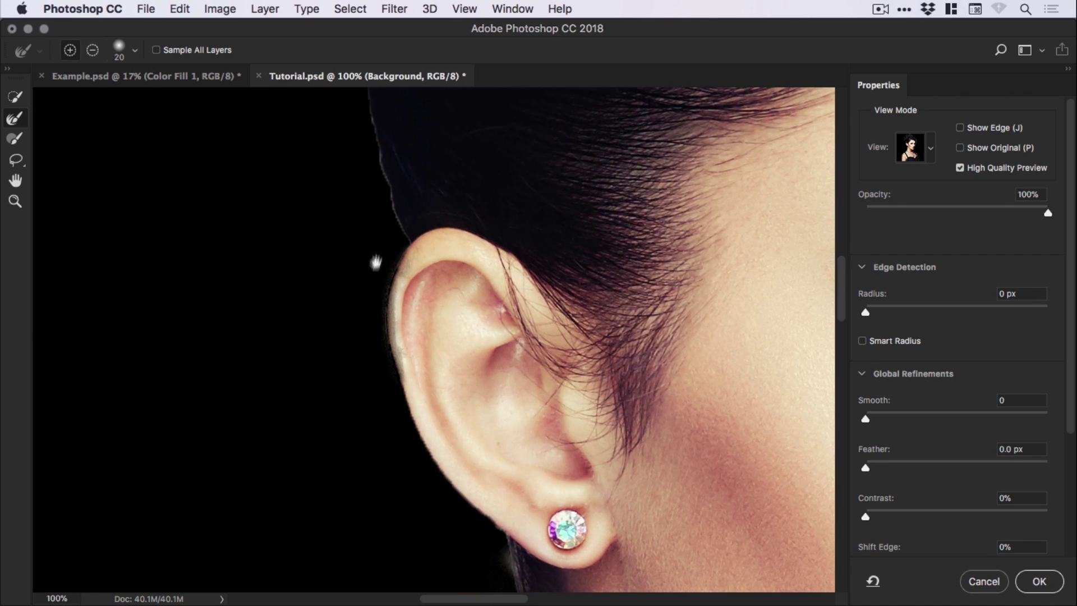
scroll(373, 271, "up", 10)
scroll(361, 356, "down", 3)
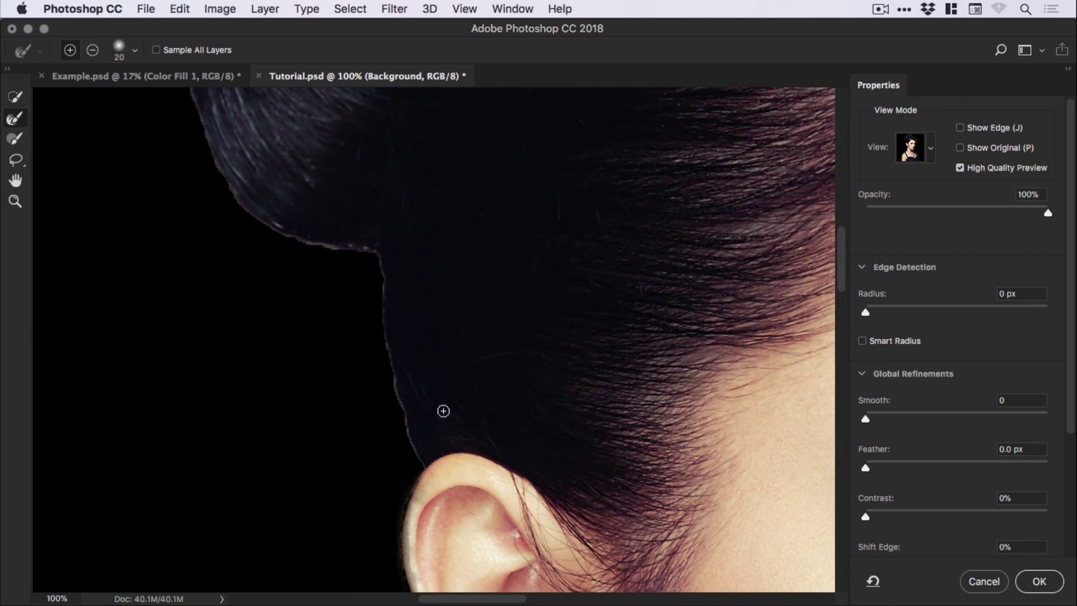
Step: Enlarge the brush to 40 and refine the mask along the hair's top edge
key("bracketright")
scroll(360, 247, "up", 8)
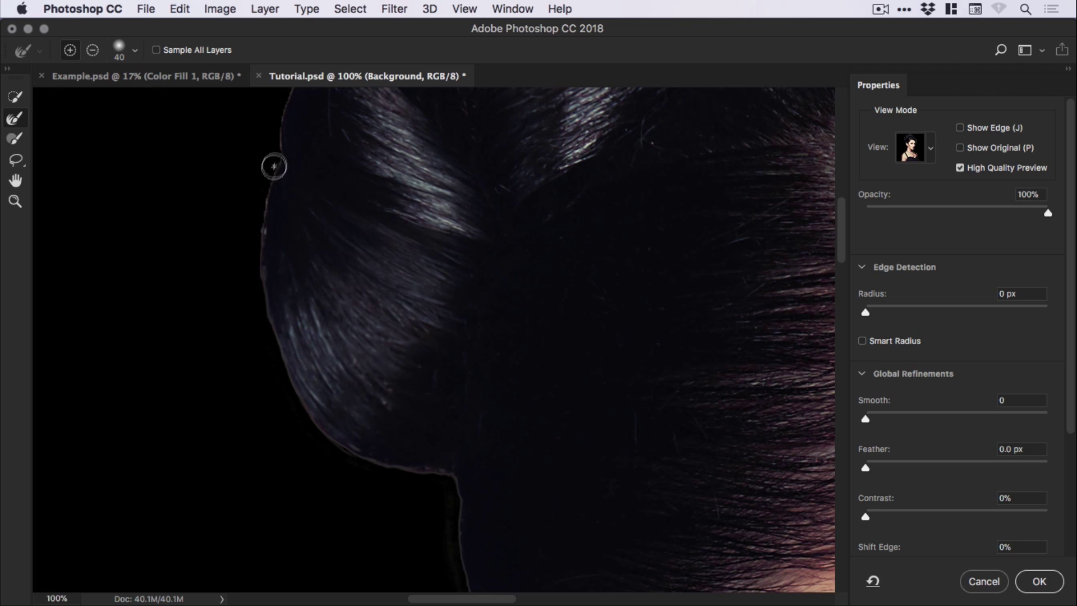
left_click_drag(356, 185, 336, 411)
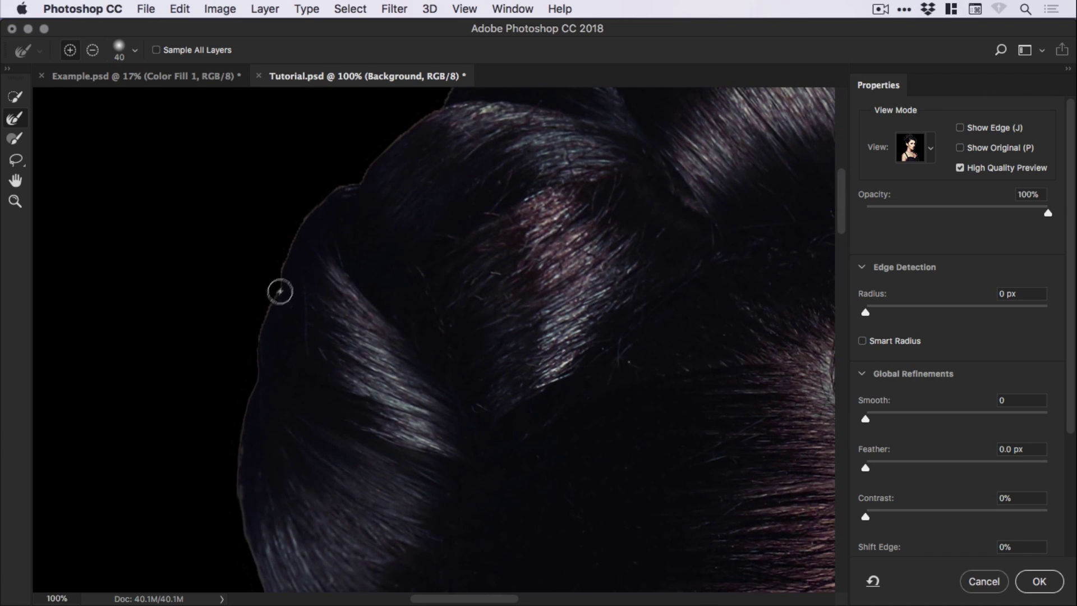
mouse_move(512, 212)
left_mouse_down()
mouse_move(435, 297)
mouse_move(343, 298)
left_mouse_up()
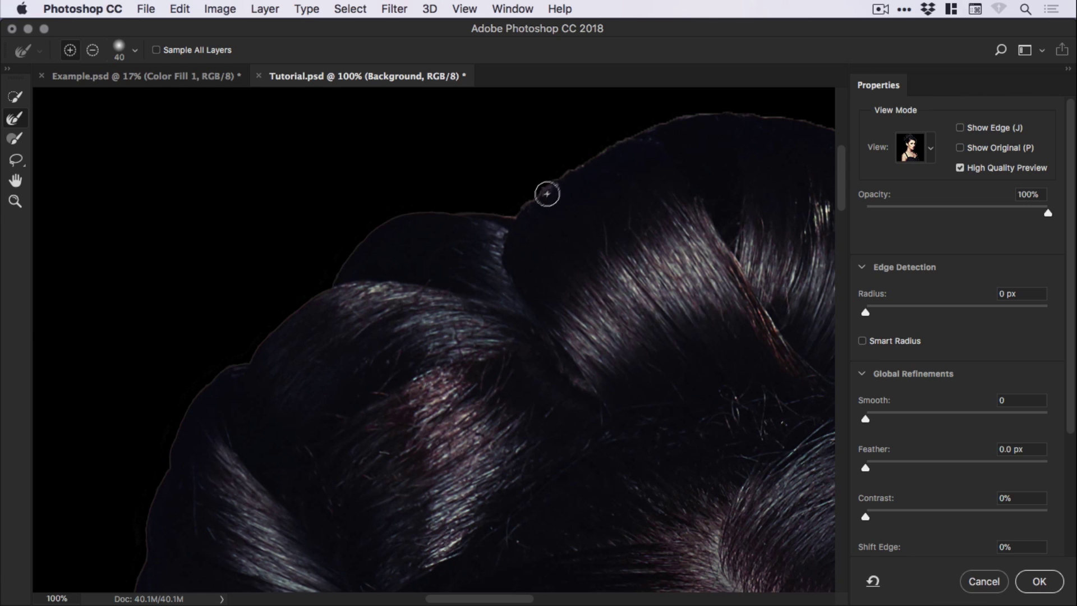
mouse_move(641, 222)
left_mouse_down()
mouse_move(284, 247)
mouse_move(296, 271)
left_mouse_up()
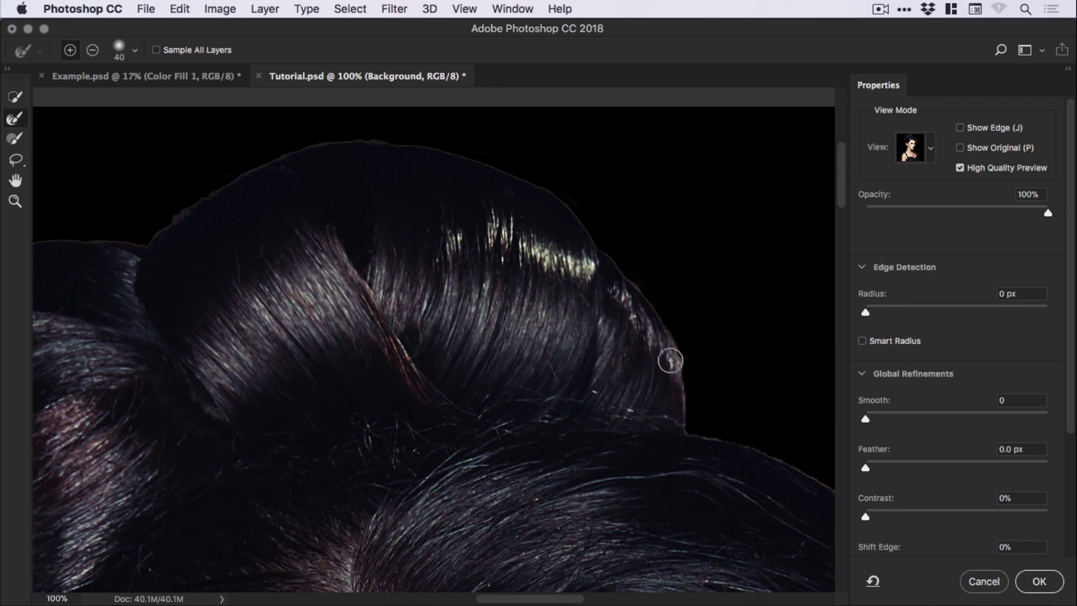
left_click_drag(714, 447, 385, 305)
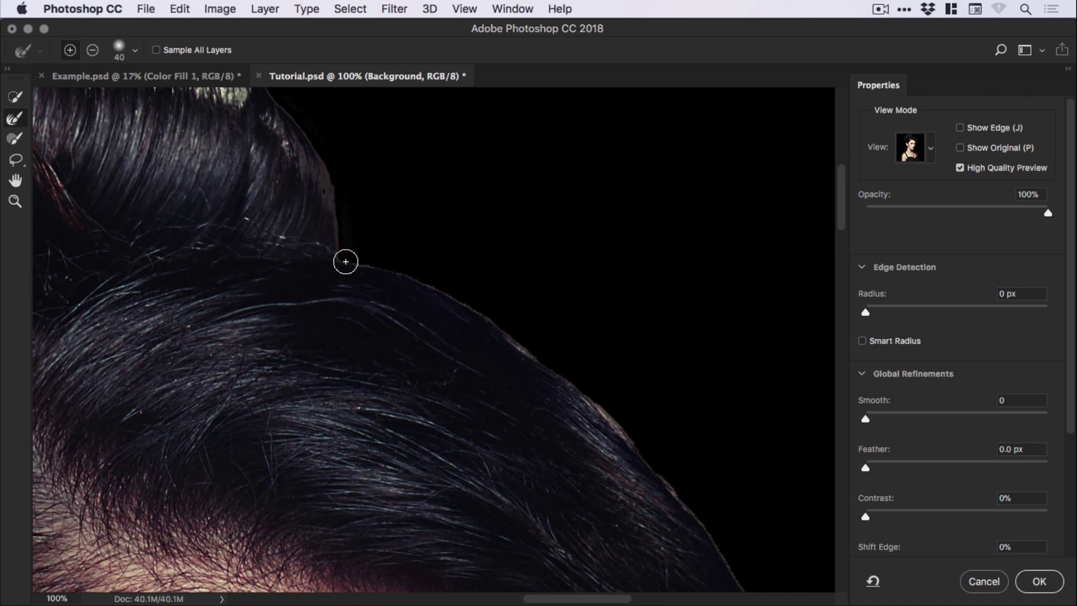
mouse_move(346, 262)
left_mouse_down()
mouse_move(449, 293)
mouse_move(585, 380)
mouse_move(630, 435)
left_mouse_up()
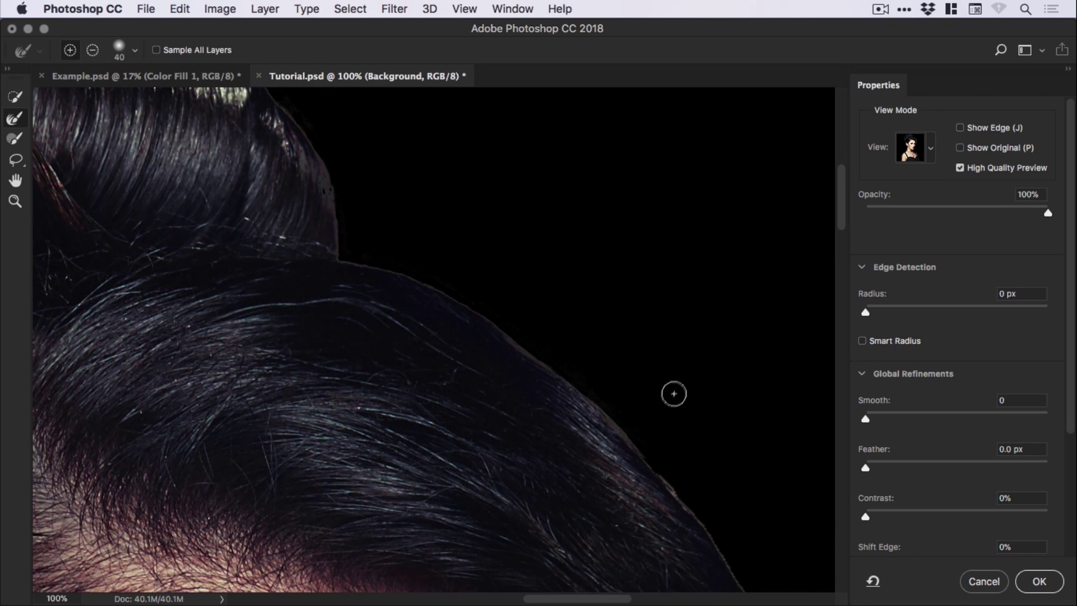
Step: Refine the hair's right edge down past the temple to beside the eye
mouse_move(672, 394)
left_mouse_down()
mouse_move(428, 164)
mouse_move(384, 143)
left_mouse_up()
mouse_move(431, 252)
left_mouse_down()
mouse_move(540, 423)
mouse_move(536, 476)
left_mouse_up()
scroll(505, 372, "down", 5)
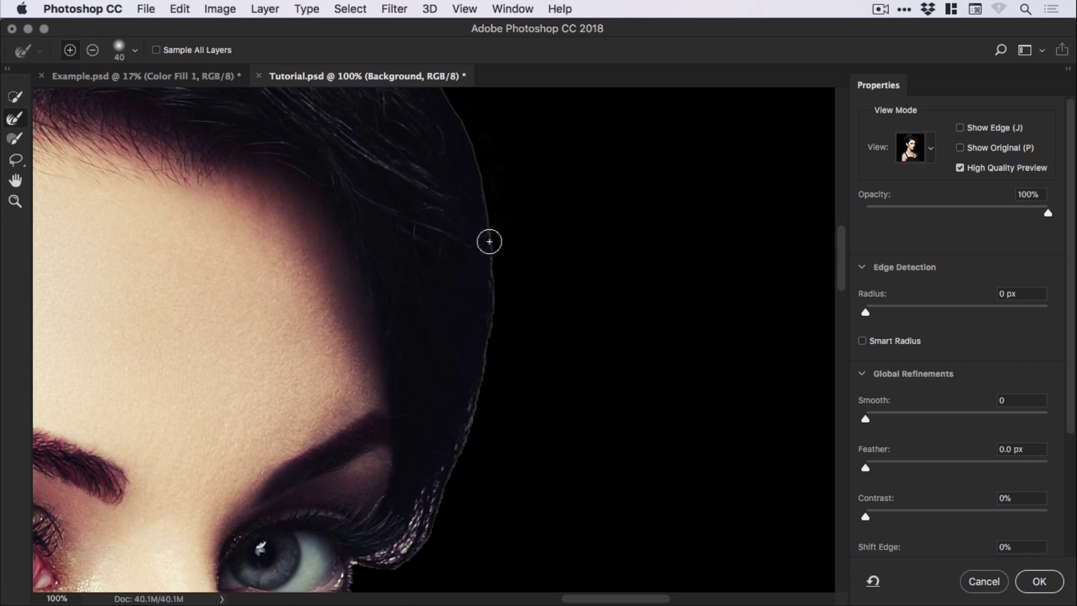
mouse_move(490, 242)
left_mouse_down()
mouse_move(488, 345)
mouse_move(463, 450)
mouse_move(424, 531)
left_mouse_up()
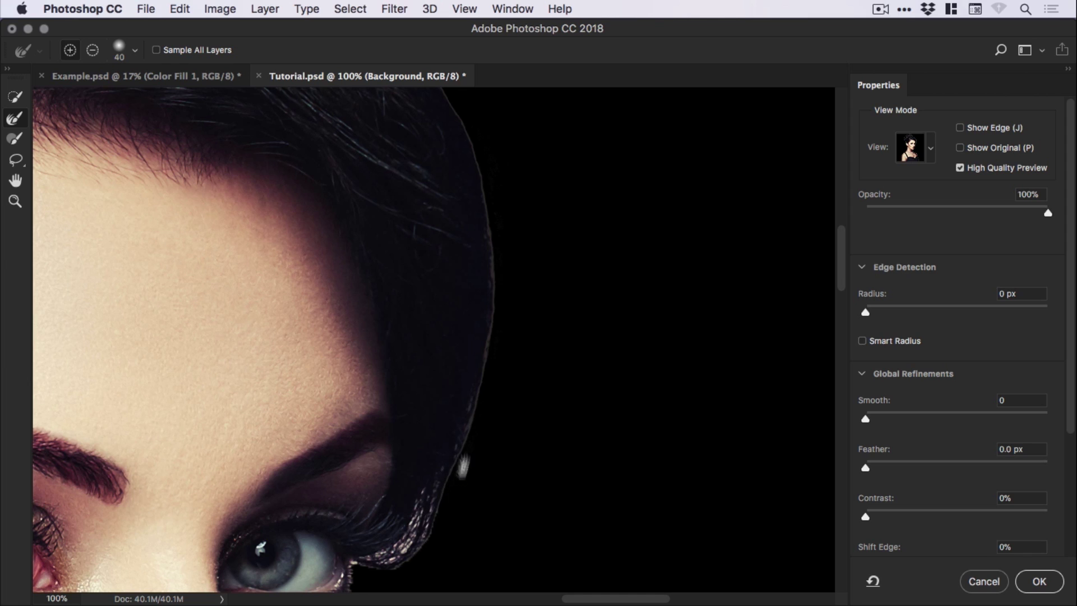
left_click_drag(465, 450, 517, 222)
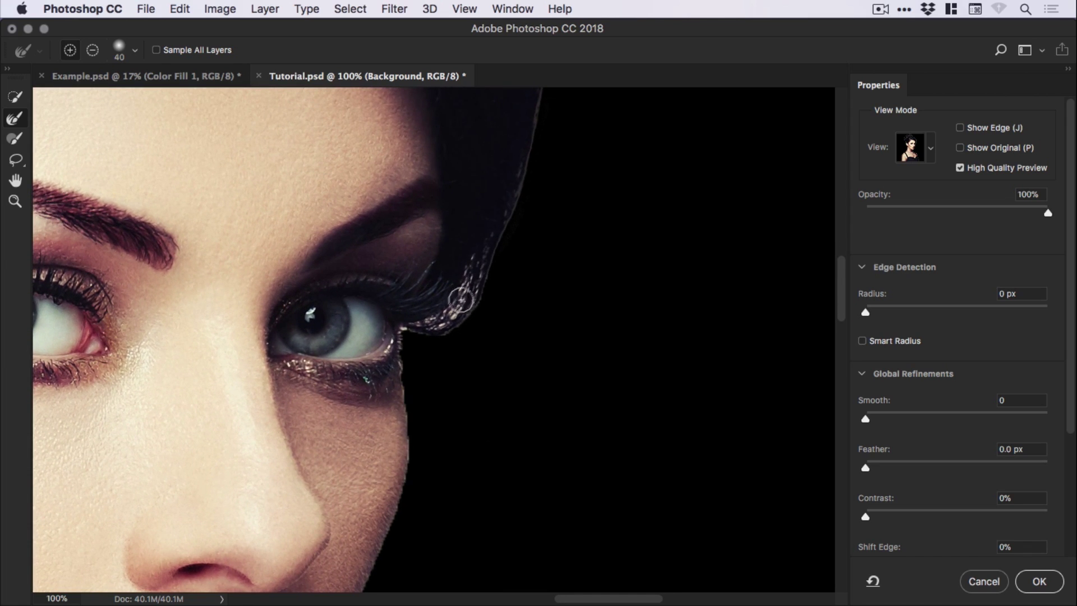
mouse_move(458, 302)
left_mouse_down()
mouse_move(439, 315)
mouse_move(447, 339)
left_mouse_up()
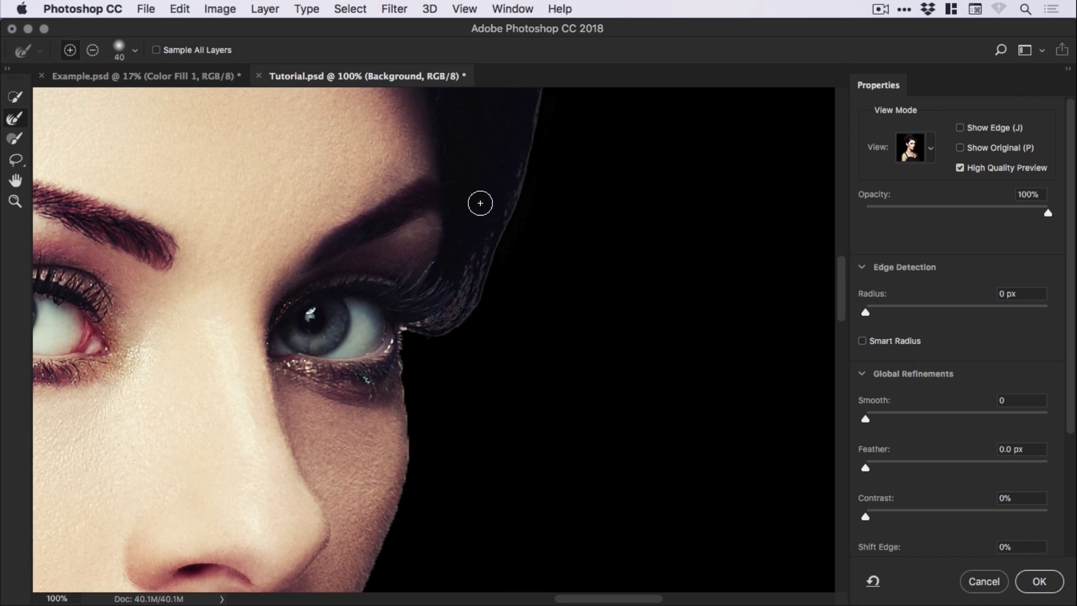
Step: Refine the edge by the eye corner and smooth it along the cheek
left_click_drag(422, 323, 423, 325)
scroll(449, 415, "down", 10)
scroll(474, 341, "up", 3)
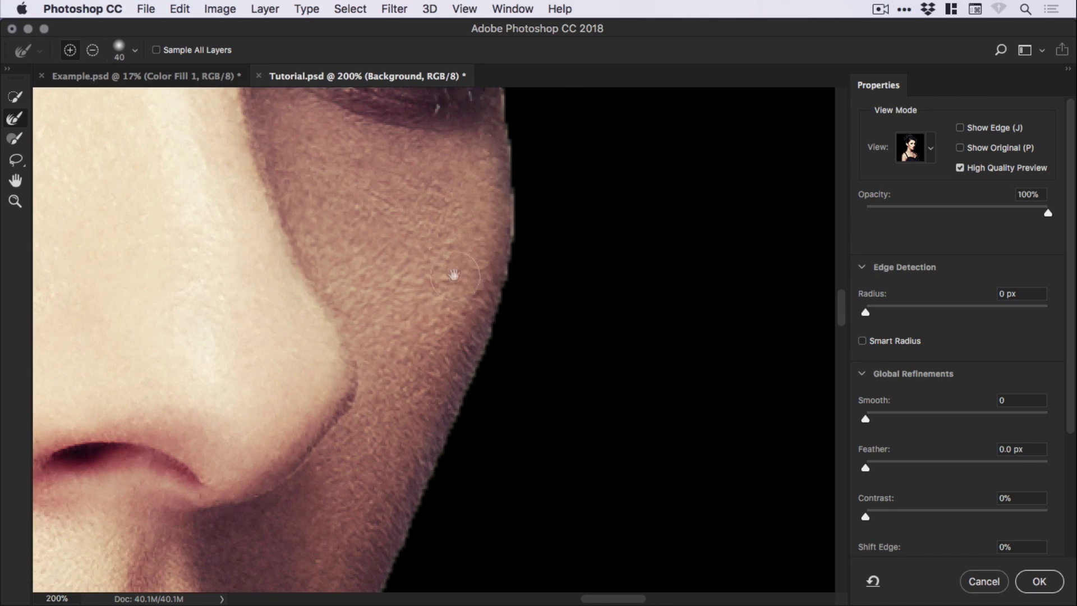
left_click_drag(452, 273, 459, 336)
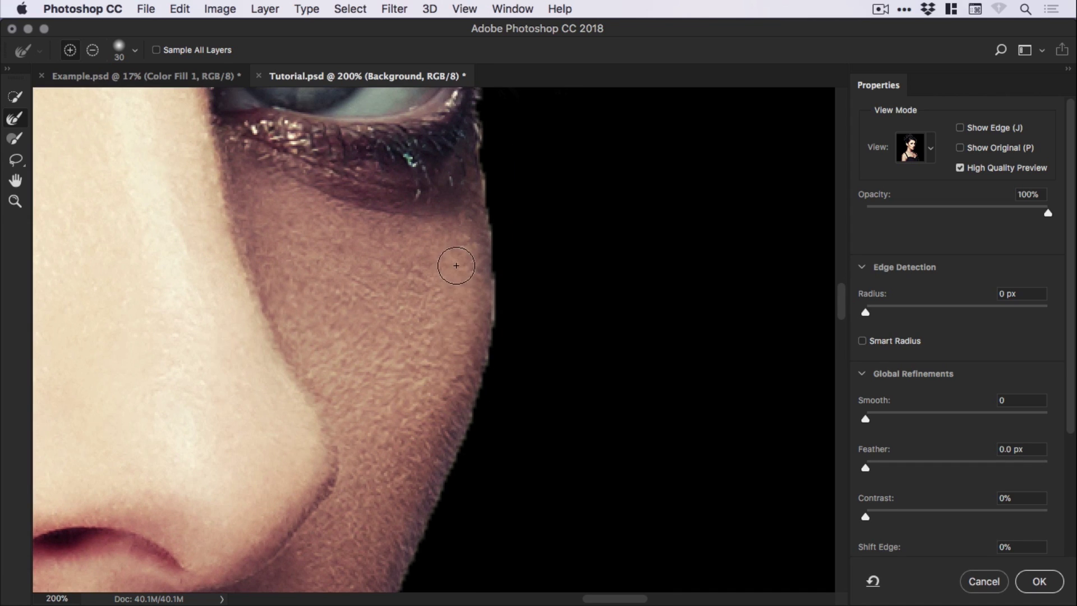
mouse_move(494, 279)
left_mouse_down()
mouse_move(485, 397)
mouse_move(453, 481)
mouse_move(517, 509)
mouse_move(575, 486)
mouse_move(483, 508)
mouse_move(530, 262)
mouse_move(524, 216)
left_mouse_up()
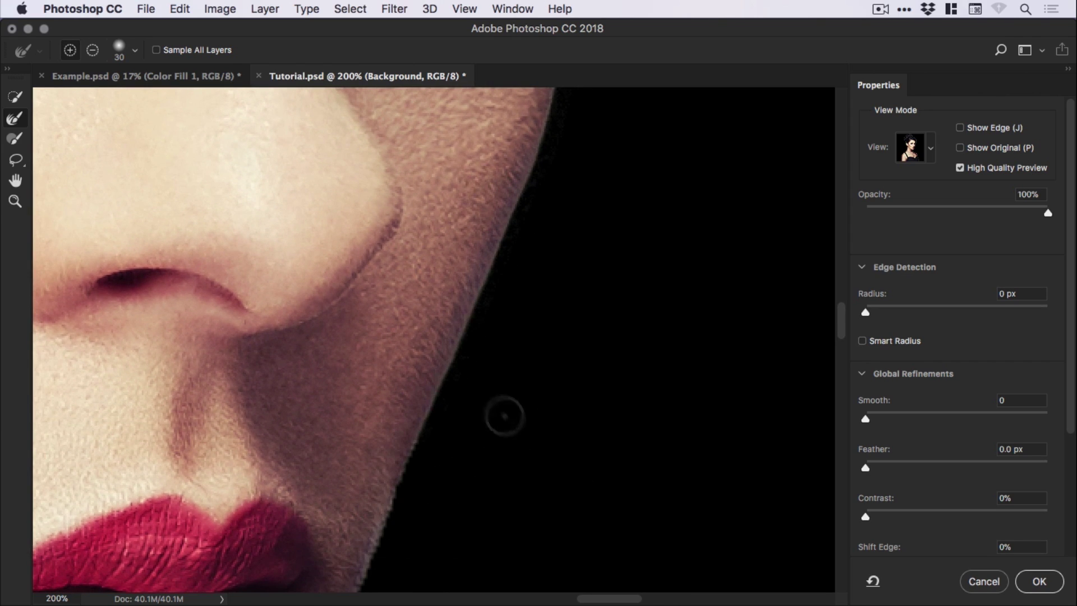
Step: Brush the jaw and chin, undo the jagged chin stroke, and brush the chin again
mouse_move(437, 454)
left_mouse_down()
mouse_move(486, 270)
mouse_move(449, 248)
mouse_move(416, 402)
mouse_move(341, 534)
left_mouse_up()
left_click_drag(438, 465, 552, 152)
mouse_move(400, 283)
left_mouse_down()
mouse_move(436, 311)
mouse_move(413, 417)
mouse_move(378, 490)
mouse_move(326, 527)
mouse_move(257, 543)
mouse_move(217, 538)
left_mouse_up()
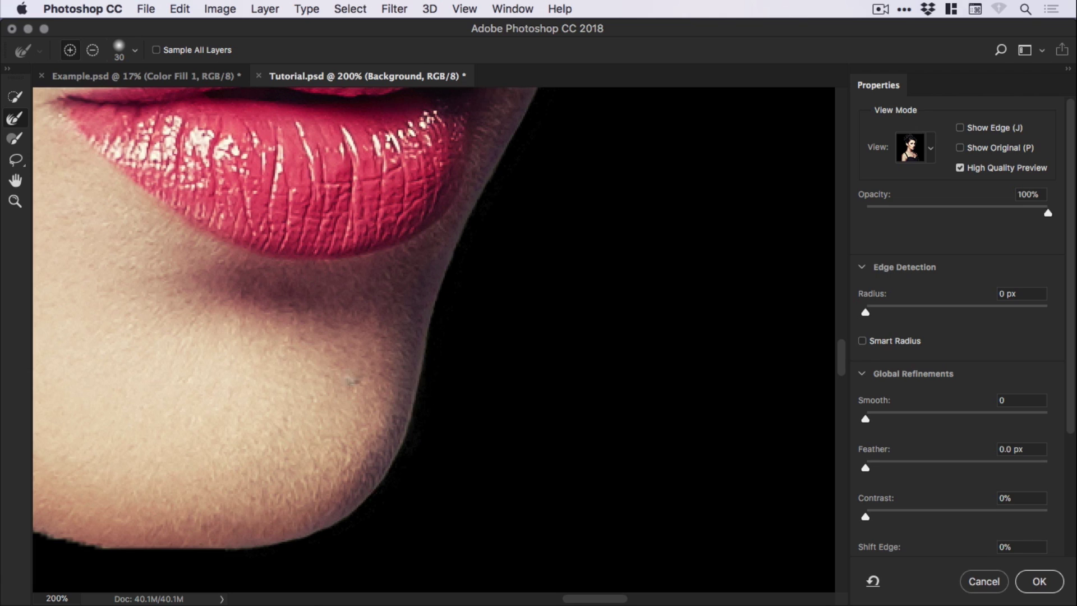
scroll(404, 348, "left", 5)
scroll(404, 348, "down", 2)
left_click(179, 8)
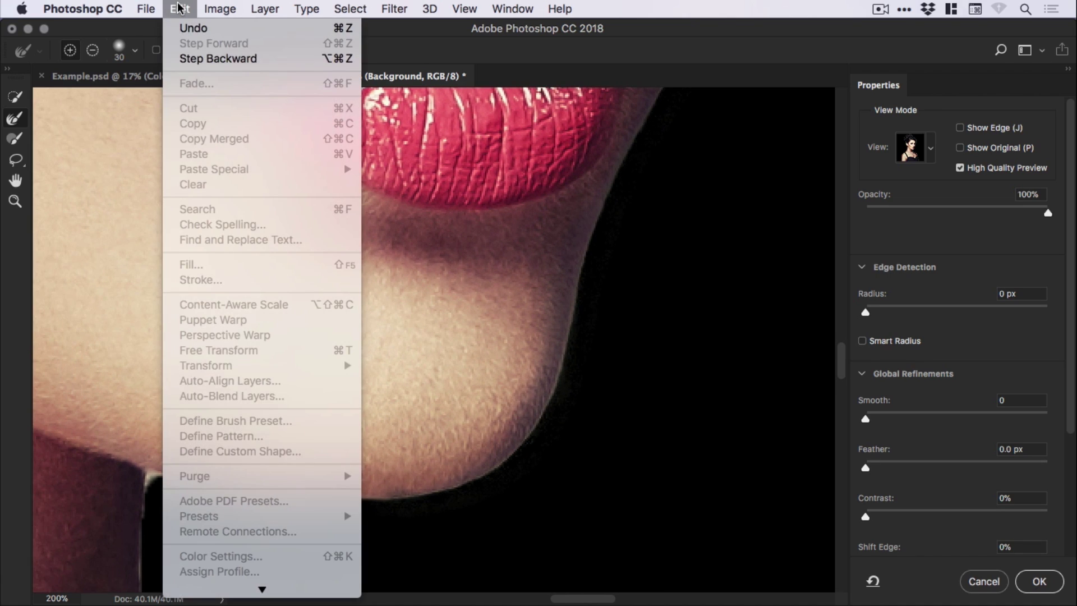
left_click(194, 28)
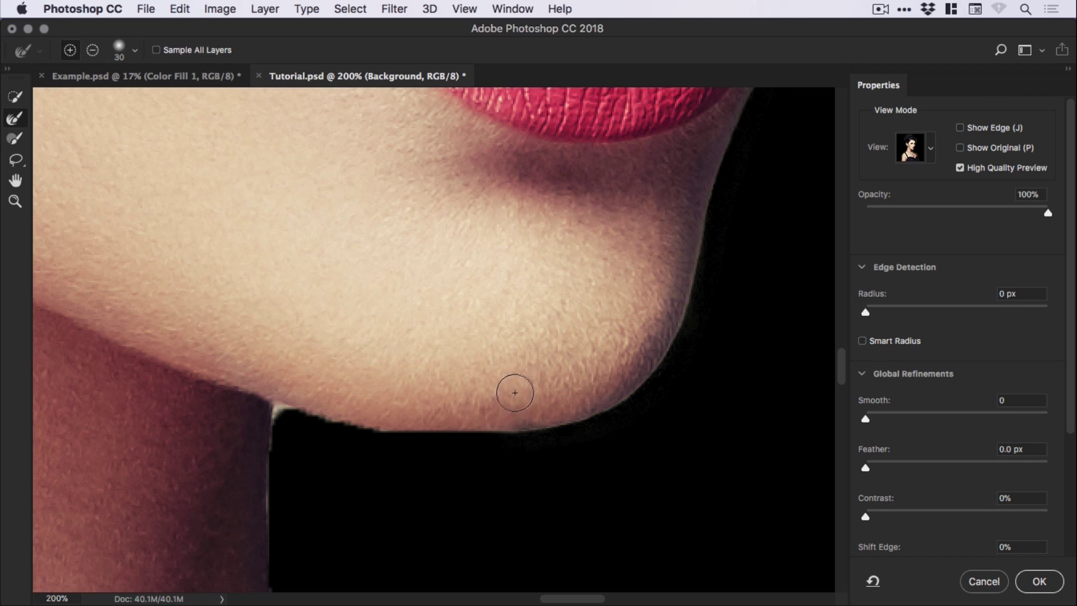
mouse_move(516, 392)
left_mouse_down()
mouse_move(428, 430)
mouse_move(288, 404)
mouse_move(272, 432)
left_mouse_up()
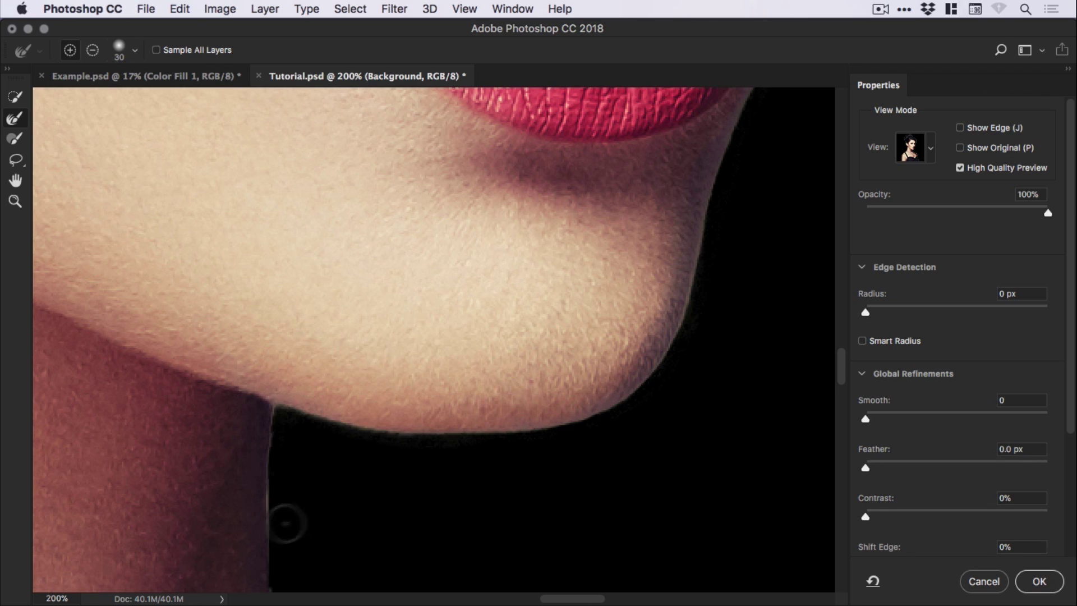
scroll(360, 507, "down", 5)
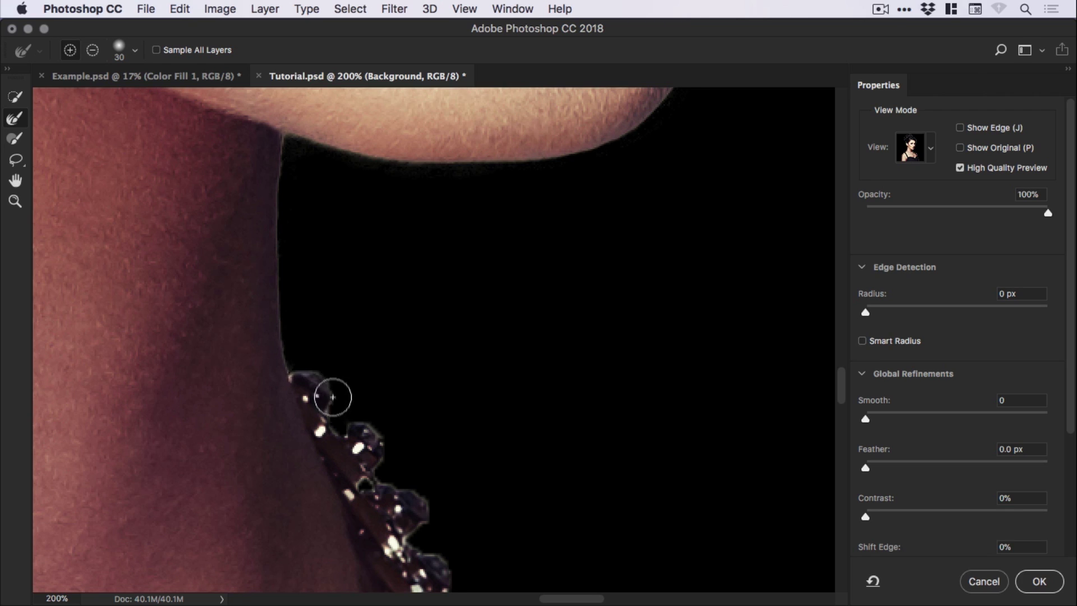
Step: Brush the necklace and shoulder edge, undo the bad stroke, and re-brush the shoulder
left_click_drag(443, 376, 423, 244)
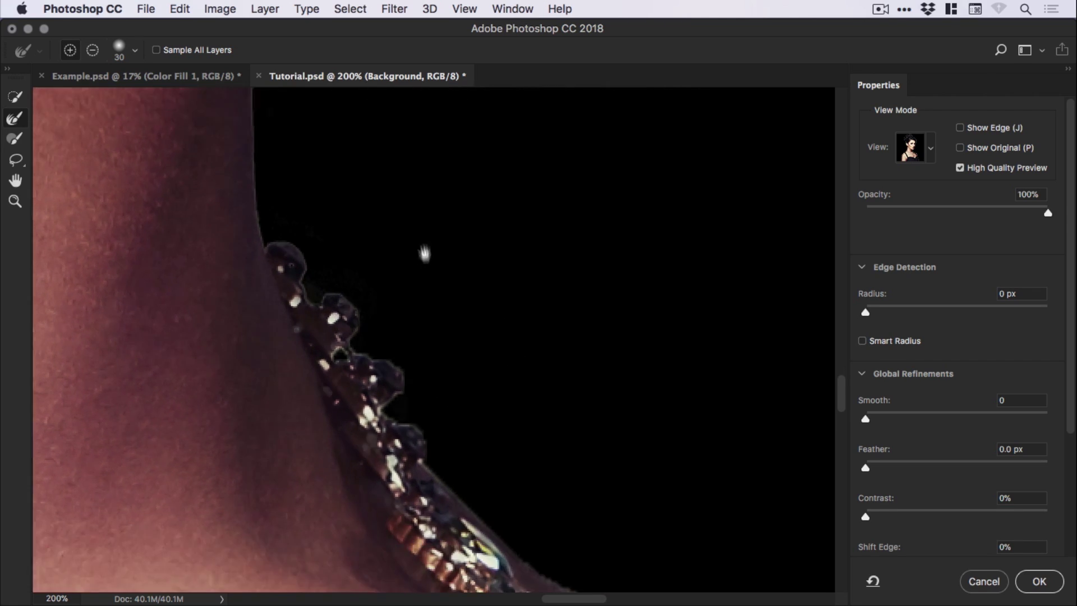
scroll(483, 308, "down", 3)
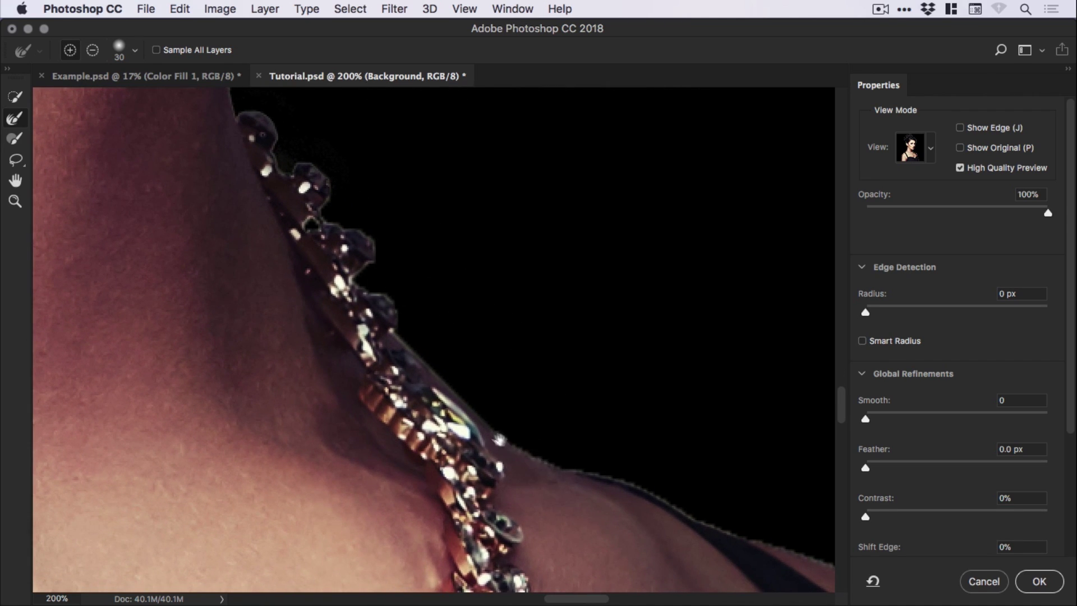
scroll(392, 414, "right", 5)
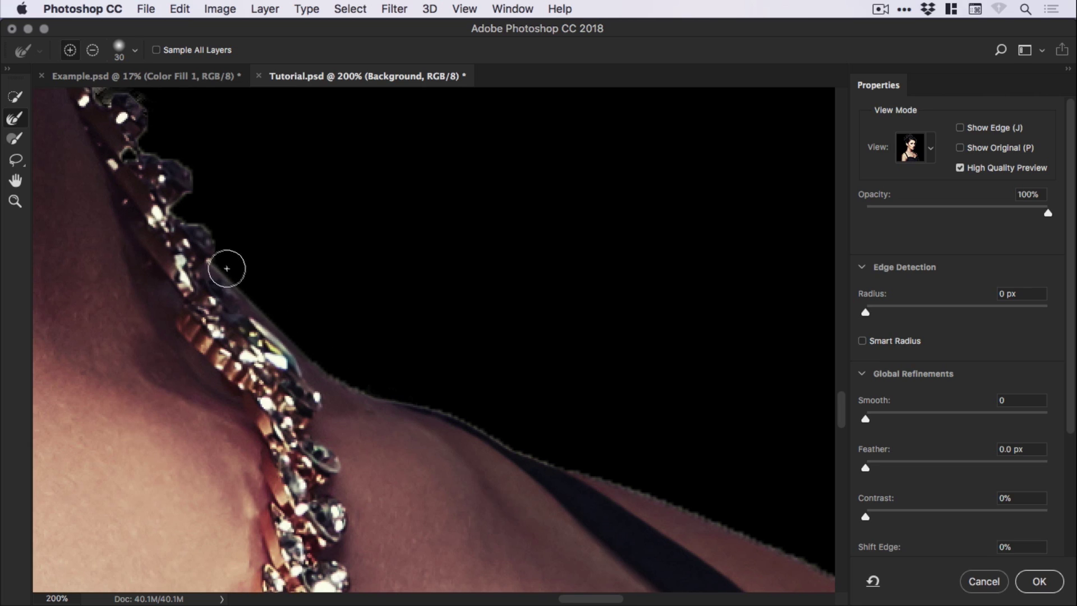
mouse_move(226, 268)
left_mouse_down()
mouse_move(384, 401)
mouse_move(737, 524)
left_mouse_up()
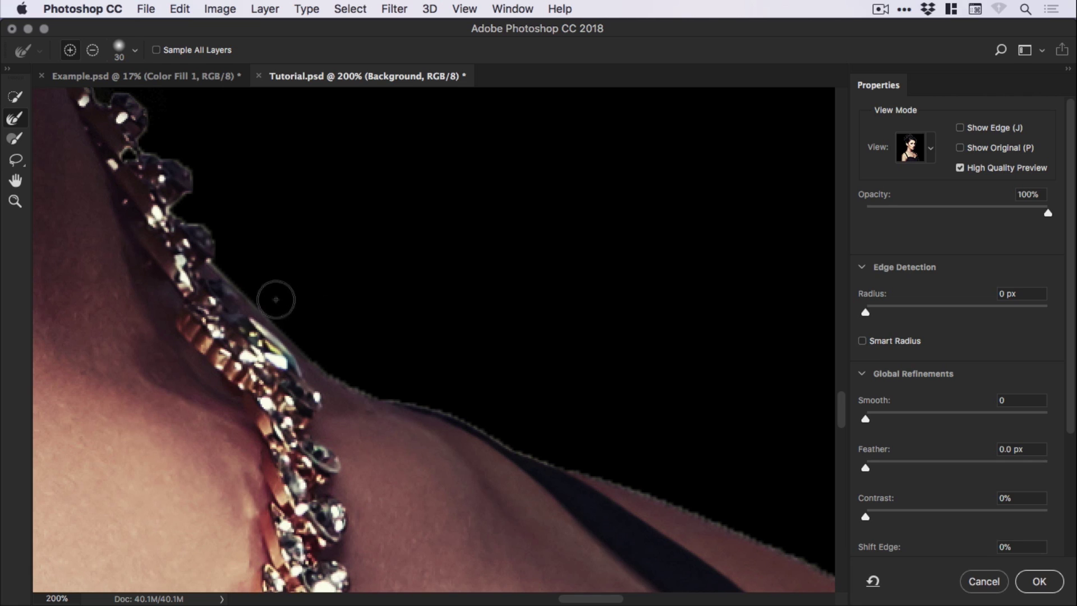
left_click(179, 6)
left_click(188, 26)
mouse_move(401, 420)
left_mouse_down()
mouse_move(442, 440)
mouse_move(400, 436)
mouse_move(393, 412)
mouse_move(443, 409)
mouse_move(502, 444)
mouse_move(661, 502)
left_mouse_up()
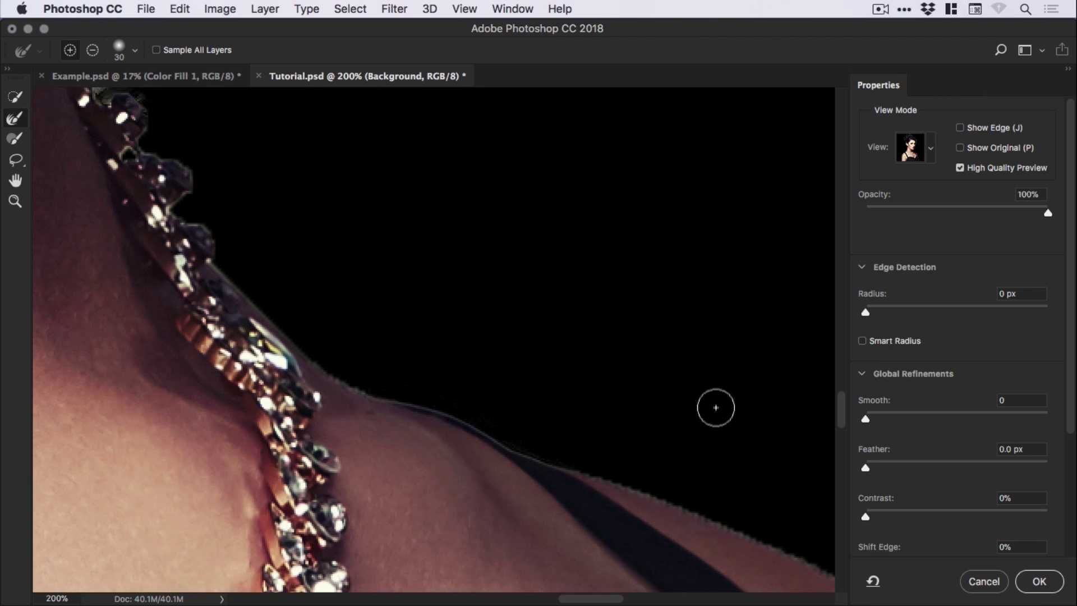
Step: Smooth the upper and lower shoulder edges
left_click_drag(547, 284, 259, 168)
mouse_move(398, 395)
left_mouse_down()
mouse_move(421, 373)
mouse_move(367, 315)
mouse_move(585, 419)
mouse_move(661, 463)
mouse_move(731, 525)
left_mouse_up()
left_click_drag(679, 395, 364, 168)
left_click_drag(548, 409, 452, 247)
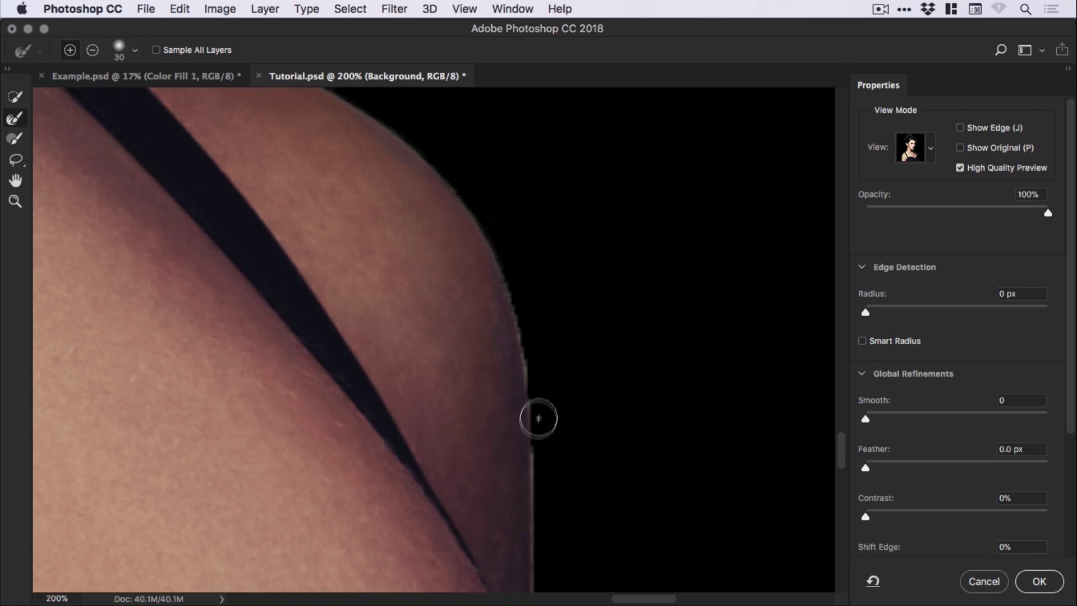
mouse_move(563, 437)
left_mouse_down()
mouse_move(503, 249)
mouse_move(485, 111)
left_mouse_up()
mouse_move(459, 163)
left_mouse_down()
mouse_move(505, 370)
mouse_move(546, 439)
mouse_move(436, 246)
left_mouse_up()
Step: Refine the black dress collar edge, cleaning its fringe down to the lower collar
left_click_drag(366, 195, 394, 255)
mouse_move(519, 339)
left_mouse_down()
mouse_move(455, 257)
mouse_move(415, 230)
left_mouse_up()
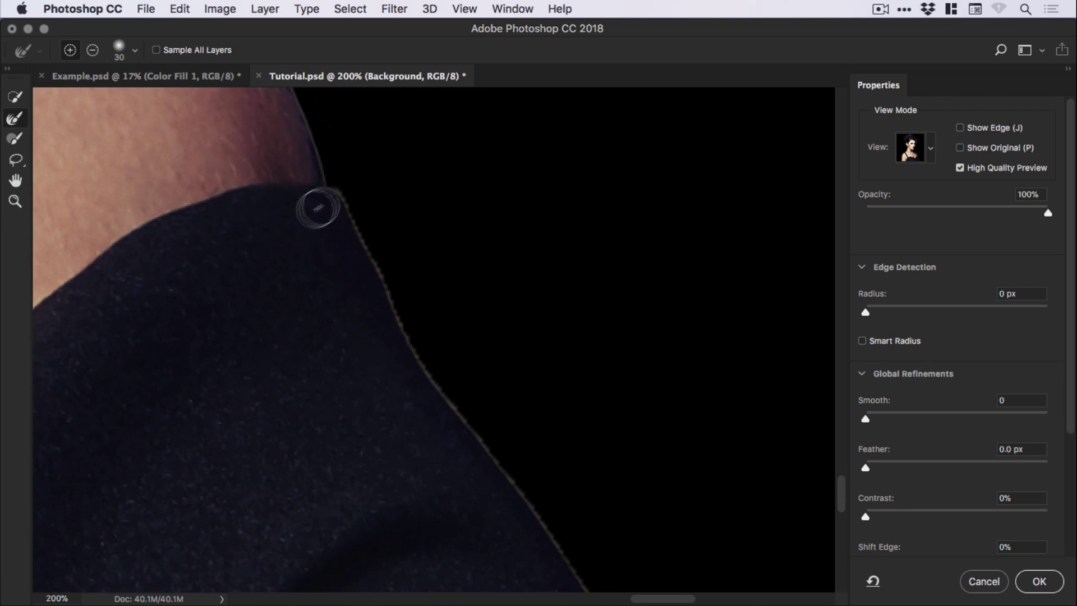
mouse_move(325, 202)
left_mouse_down()
mouse_move(353, 218)
mouse_move(421, 359)
mouse_move(555, 536)
left_mouse_up()
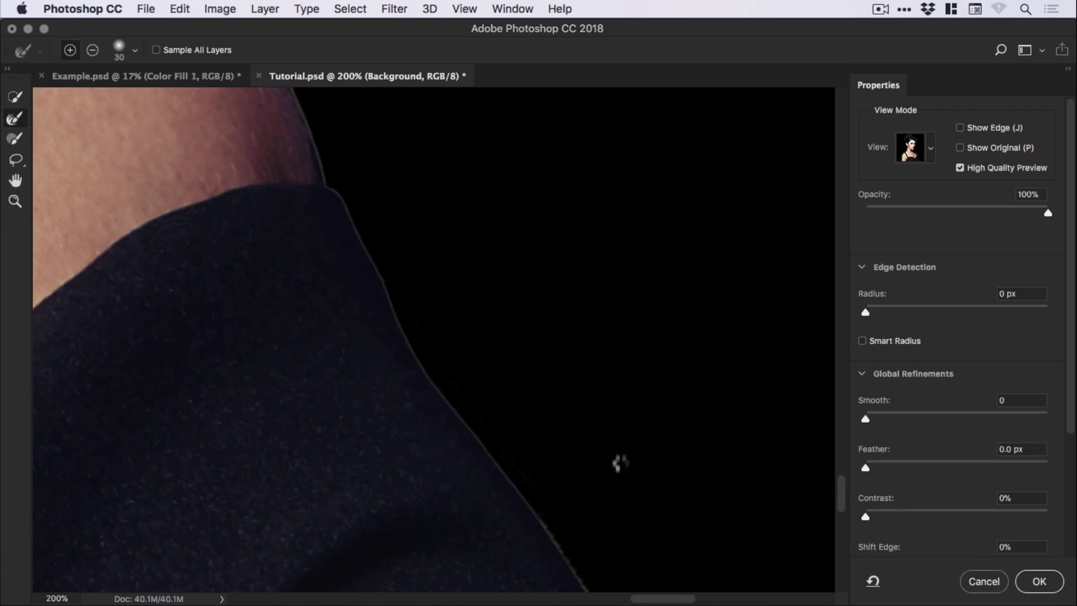
mouse_move(620, 468)
left_mouse_down()
mouse_move(488, 267)
mouse_move(354, 271)
left_mouse_up()
mouse_move(361, 226)
left_mouse_down()
mouse_move(446, 355)
mouse_move(493, 536)
left_mouse_up()
left_click_drag(513, 216, 457, 183)
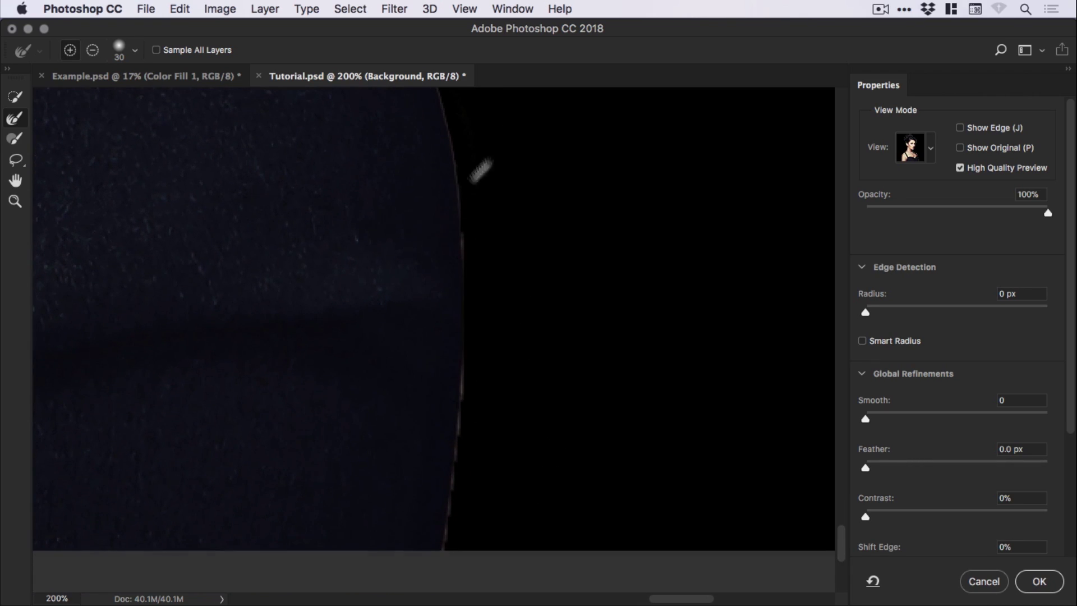
mouse_move(436, 229)
left_mouse_down()
mouse_move(459, 348)
mouse_move(458, 501)
left_mouse_up()
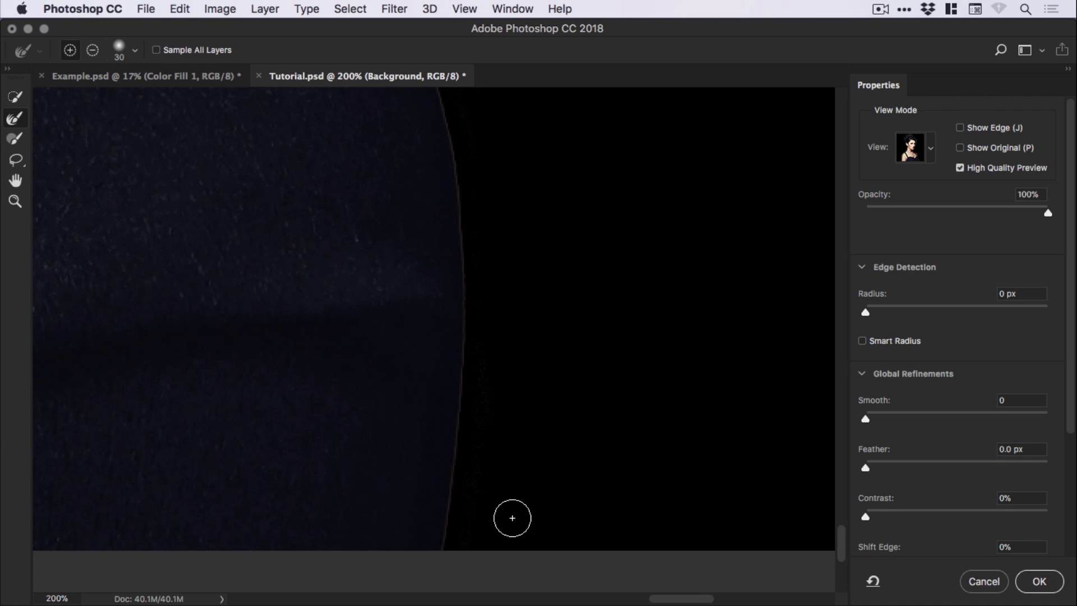
Step: Fit the portrait, switch View Mode from Overlay back to On Black, and zoom into the hair
key("super+0")
key("v")
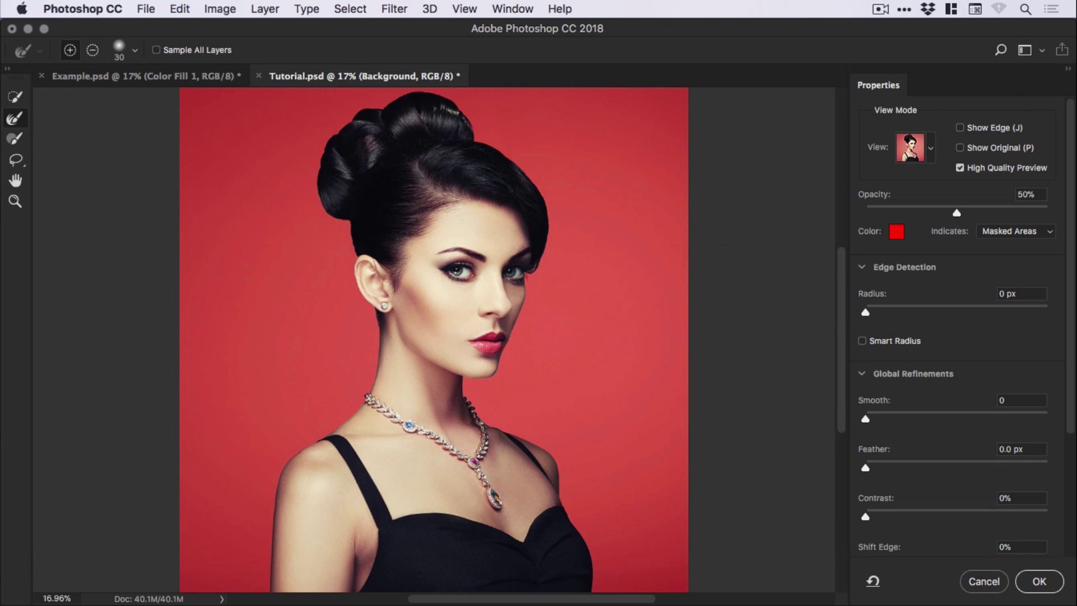
left_click(930, 149)
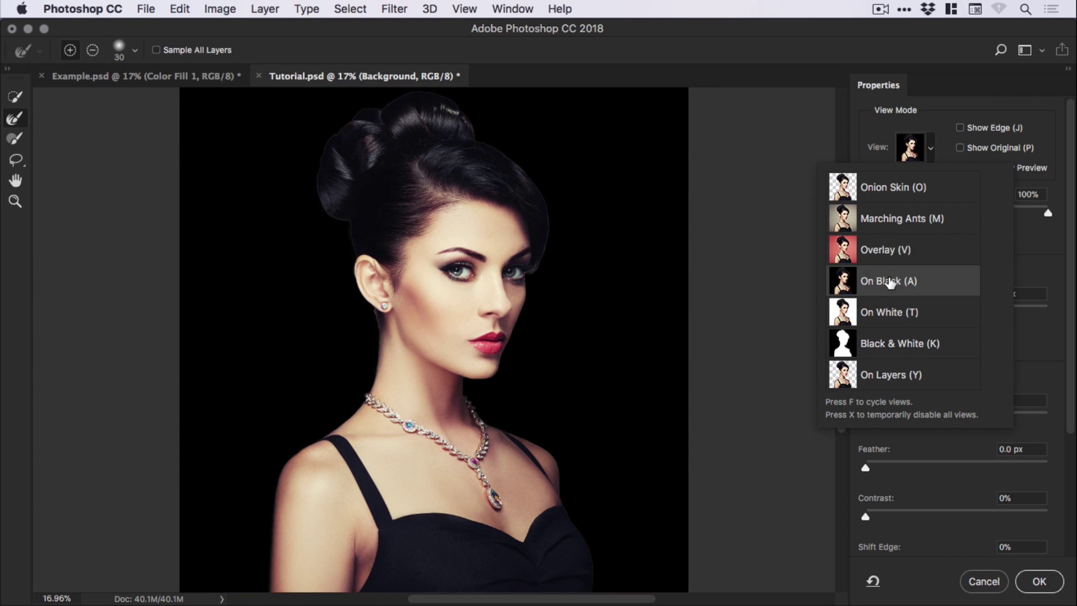
left_click(20, 117)
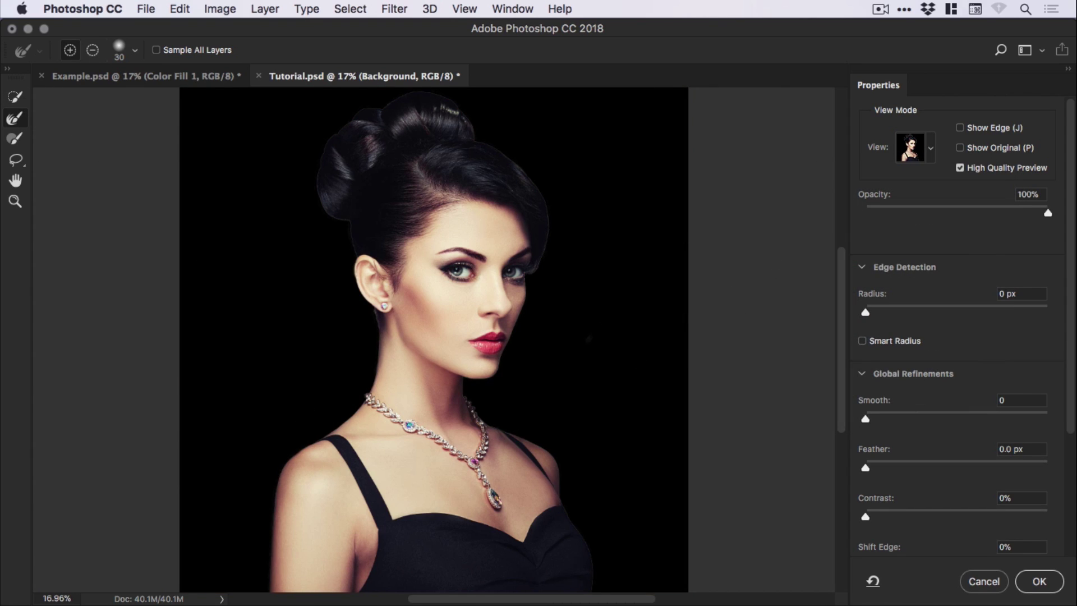
key("super+plus")
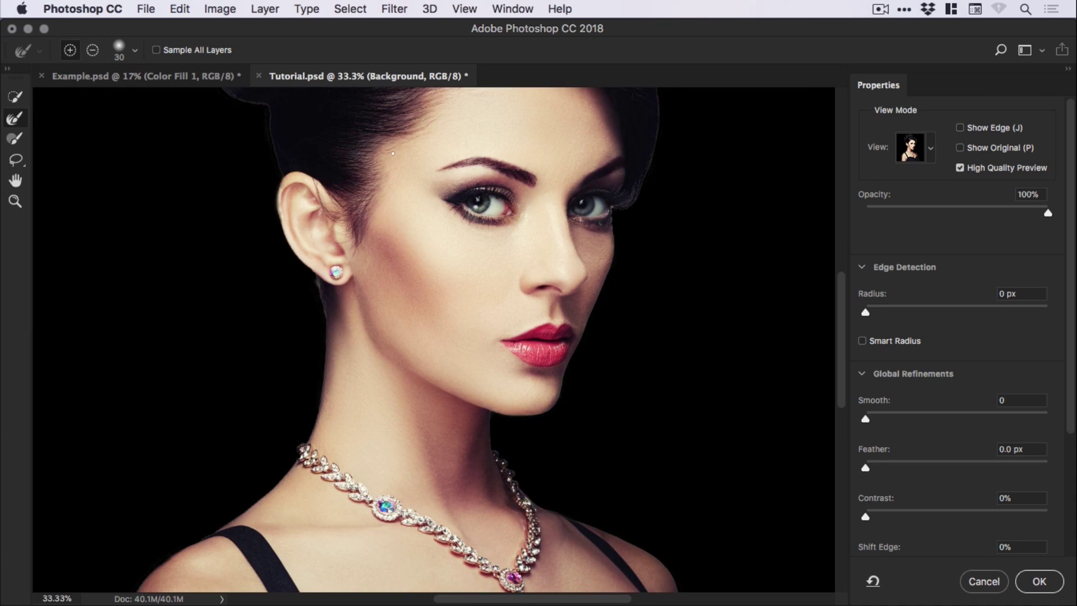
mouse_move(481, 240)
left_mouse_down()
mouse_move(504, 387)
mouse_move(494, 398)
left_mouse_up()
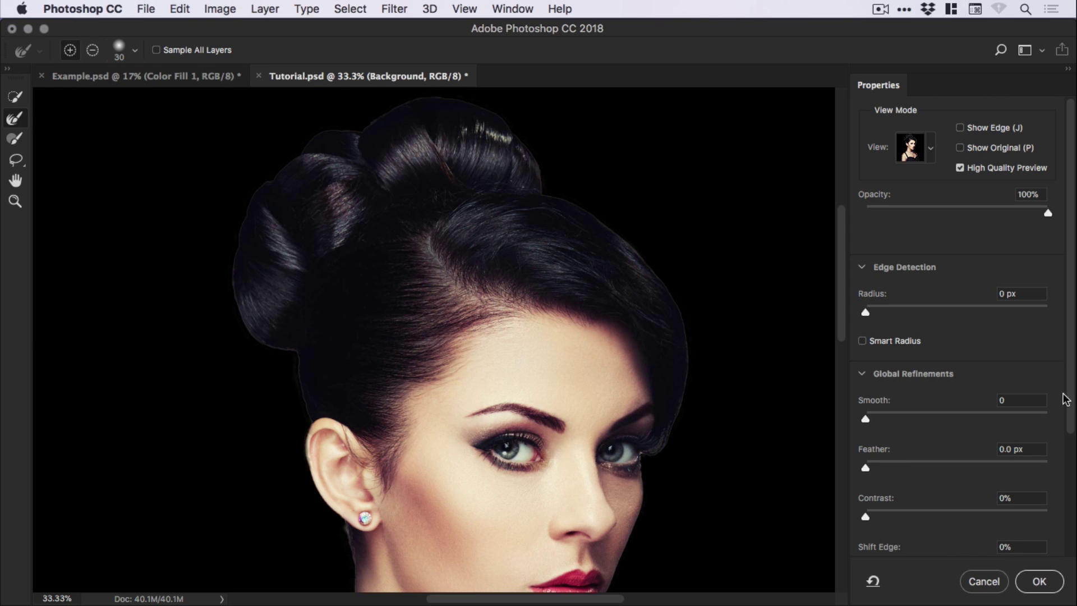
scroll(1068, 404, "down", 3)
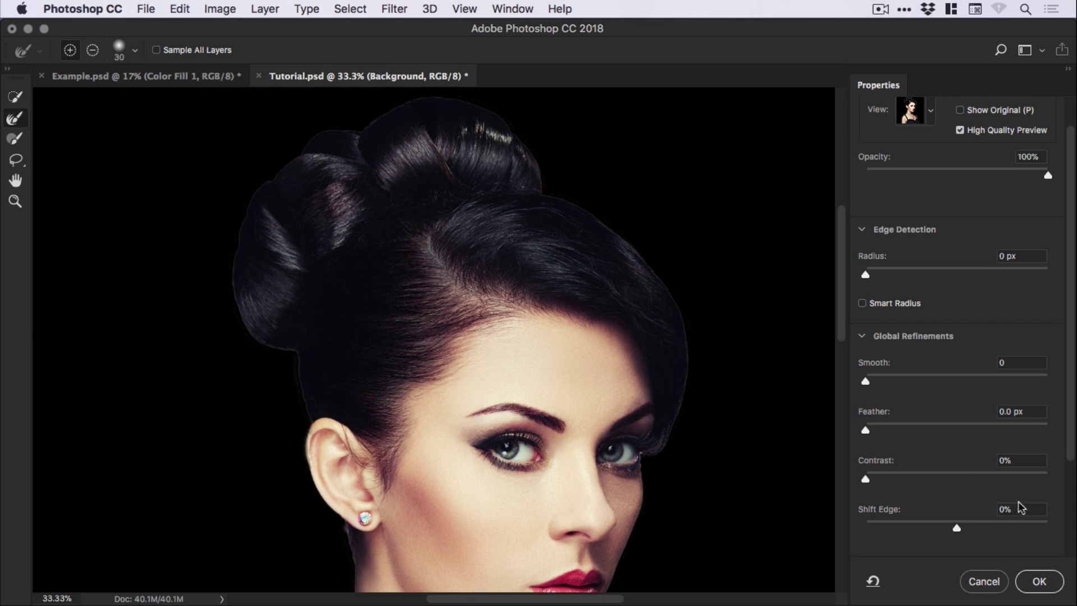
Step: Step Shift Edge from -20% through -30% to -40% to pull the selection edge inward
left_click_drag(1011, 509, 990, 509)
type("-20")
key("Tab")
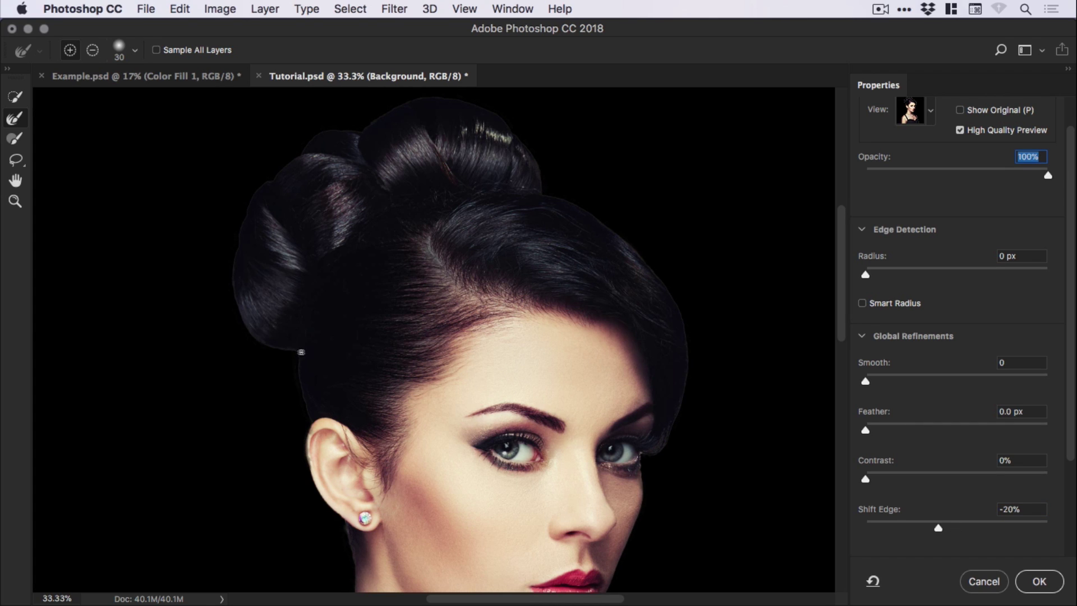
left_click_drag(1031, 509, 1002, 509)
type("-30")
key("Tab")
left_click_drag(1019, 509, 984, 508)
type("-40")
key("Tab")
Step: Zoom to 50% and pan around the portrait to inspect the tightened edges
left_click_drag(843, 286, 837, 341)
key("super+equal")
scroll(396, 284, "up", 3)
scroll(396, 284, "left", 3)
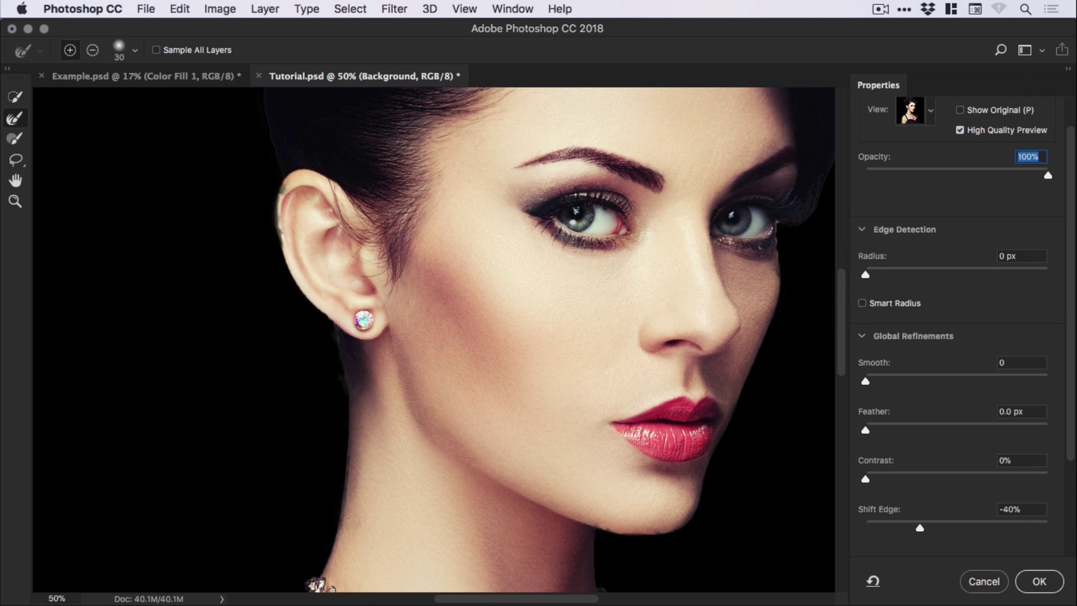
scroll(374, 485, "down", 10)
scroll(374, 485, "right", 2)
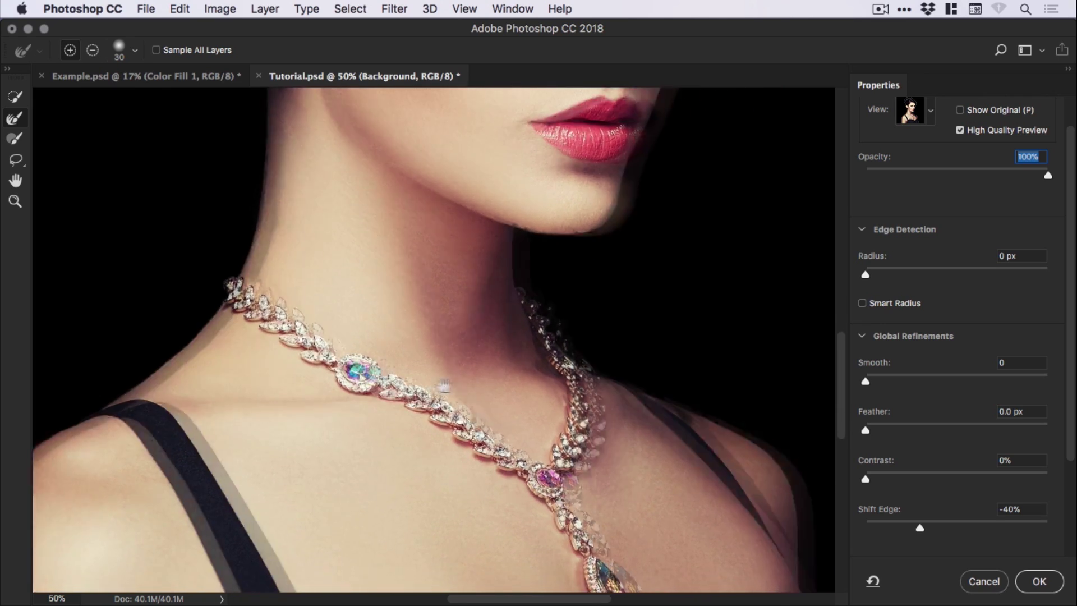
scroll(432, 385, "down", 10)
scroll(432, 385, "right", 2)
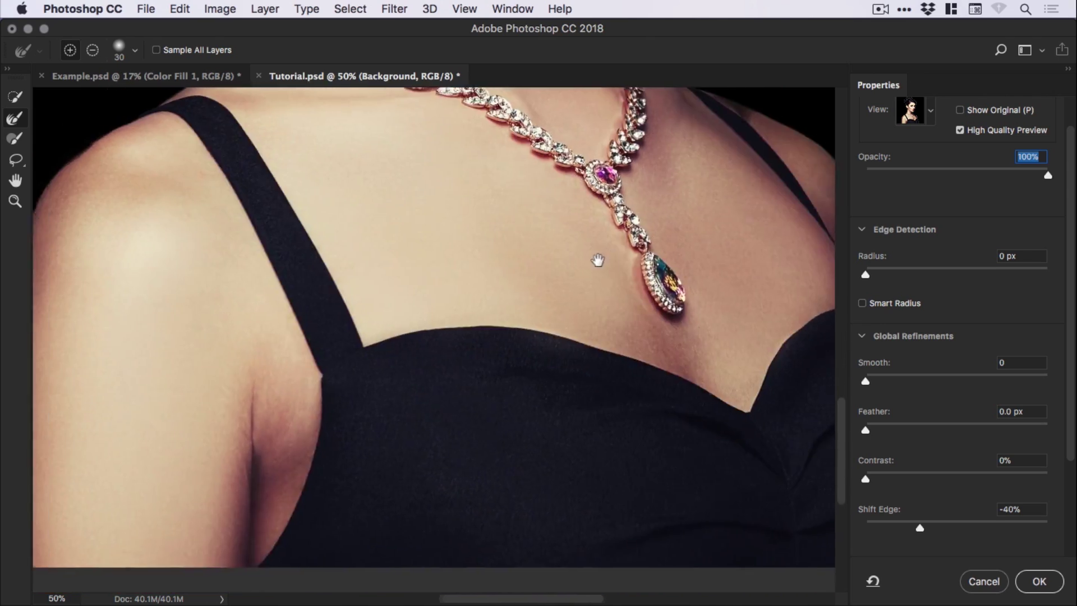
scroll(599, 259, "up", 15)
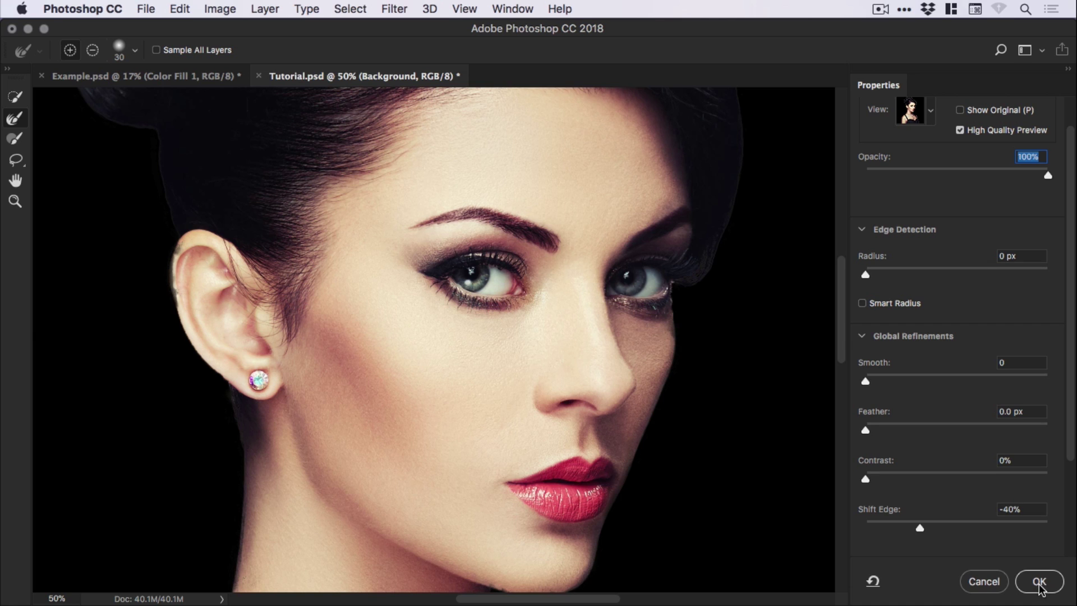
Step: Apply the refined selection, convert Background to a layer named Subject, and add a layer mask
left_click(1040, 583)
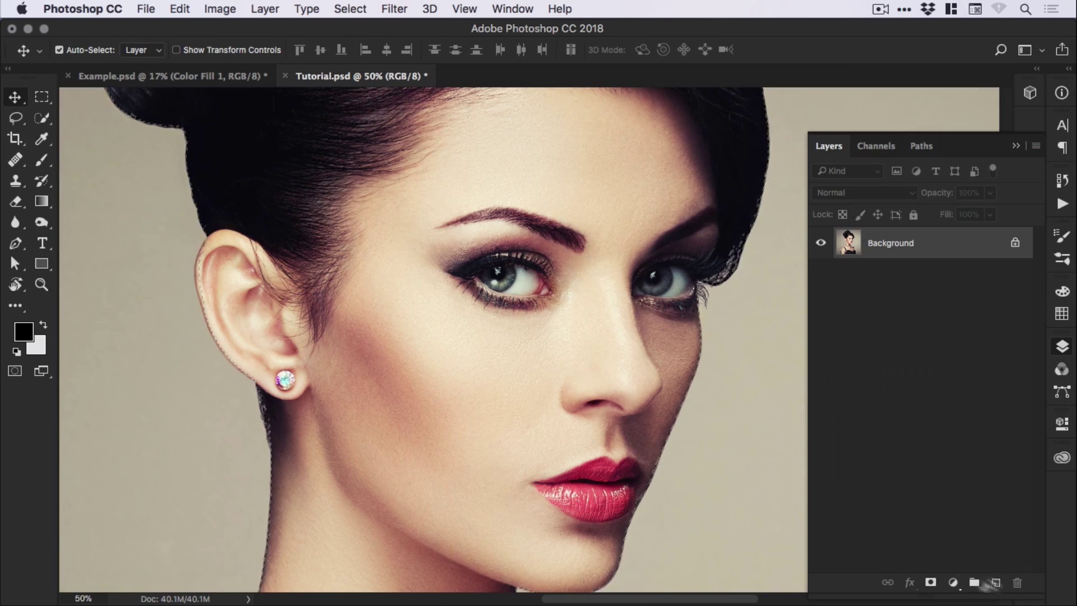
key("super+0")
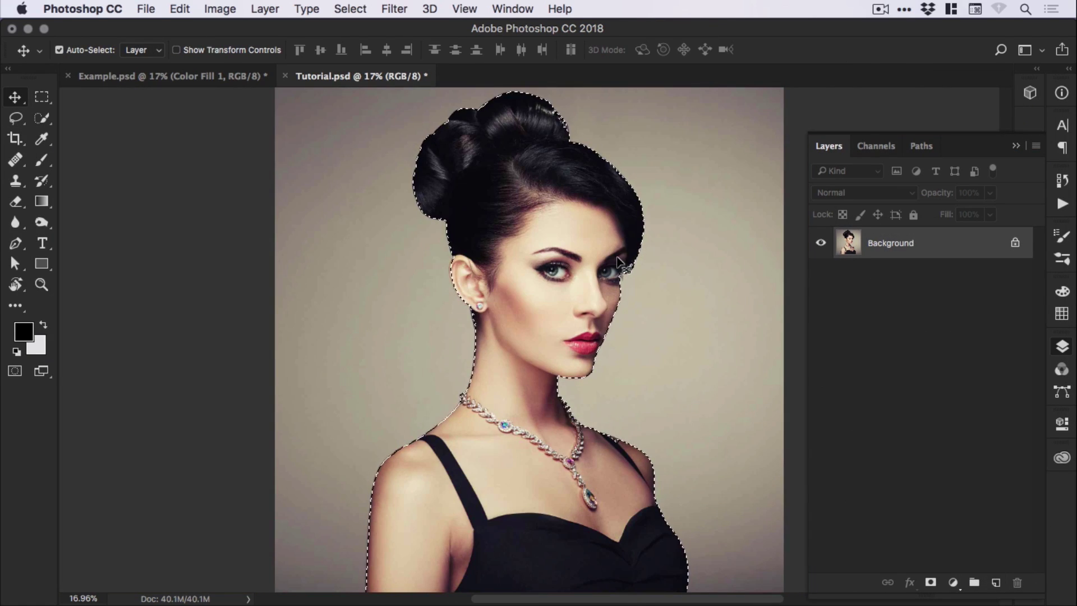
double_click(895, 244)
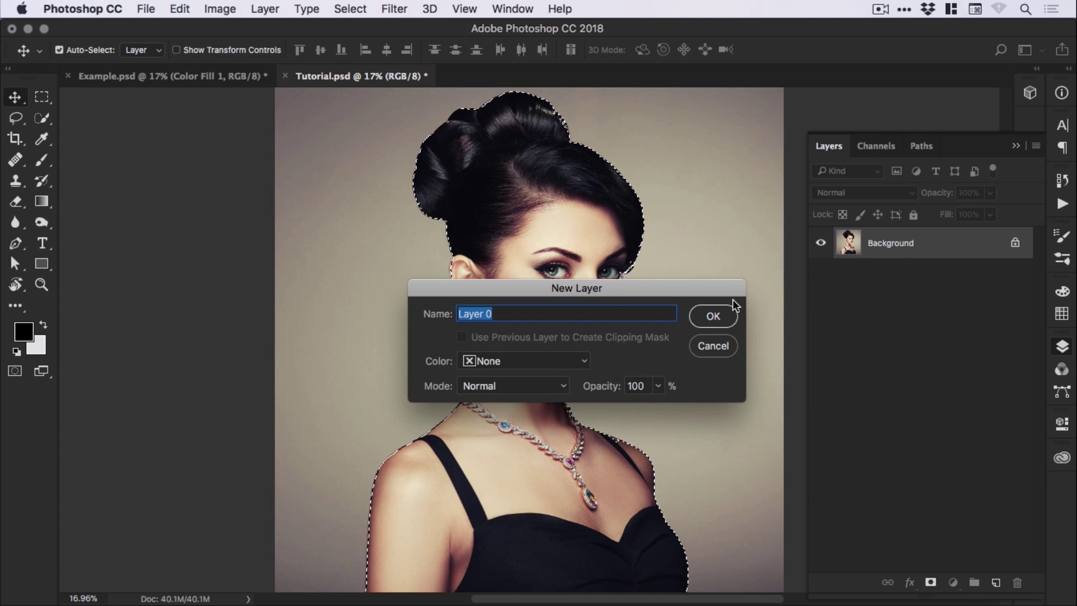
type("Subject")
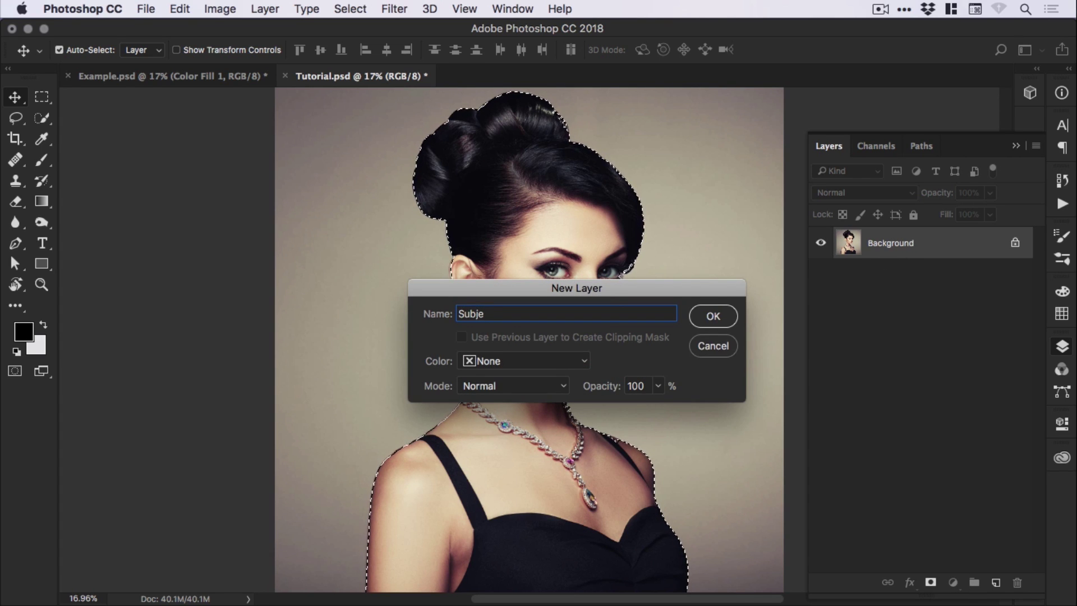
left_click(713, 316)
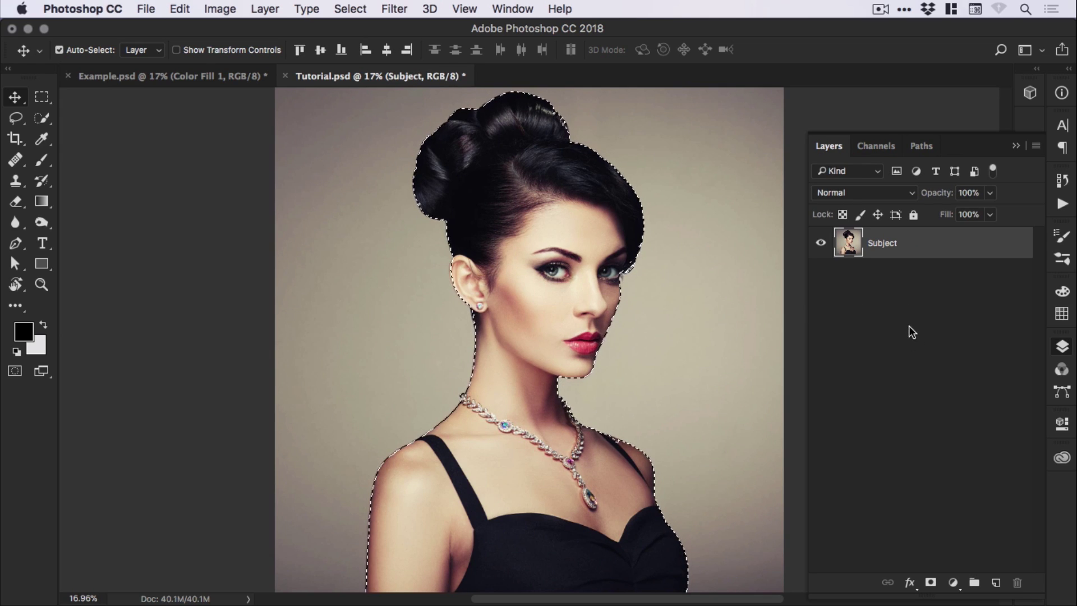
left_click(931, 584)
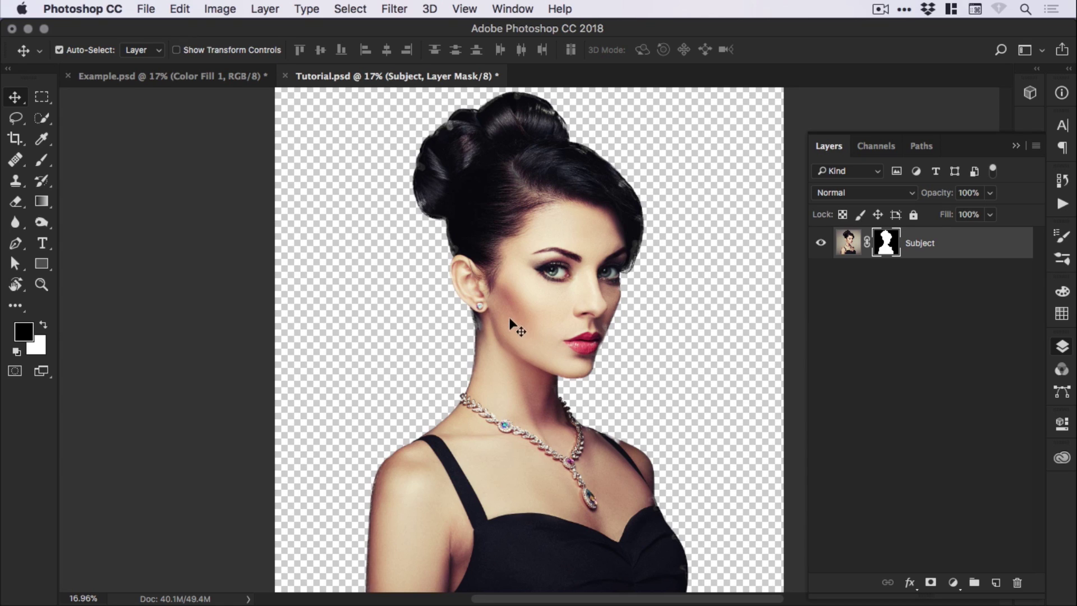
Step: Add a Solid Color fill layer in a bright, fully saturated warm yellow
left_click(955, 588)
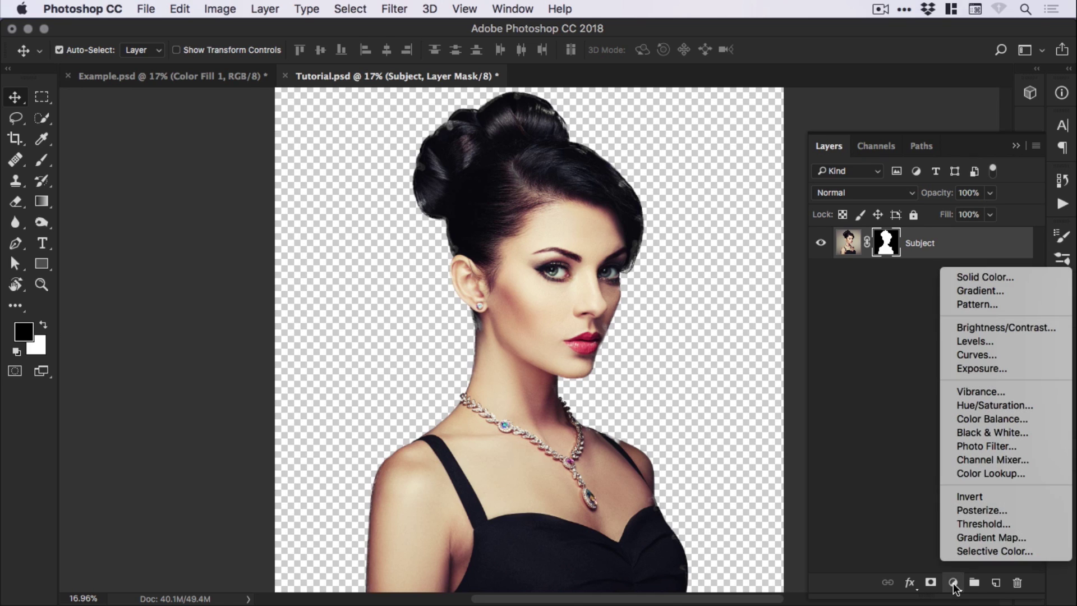
left_click(997, 275)
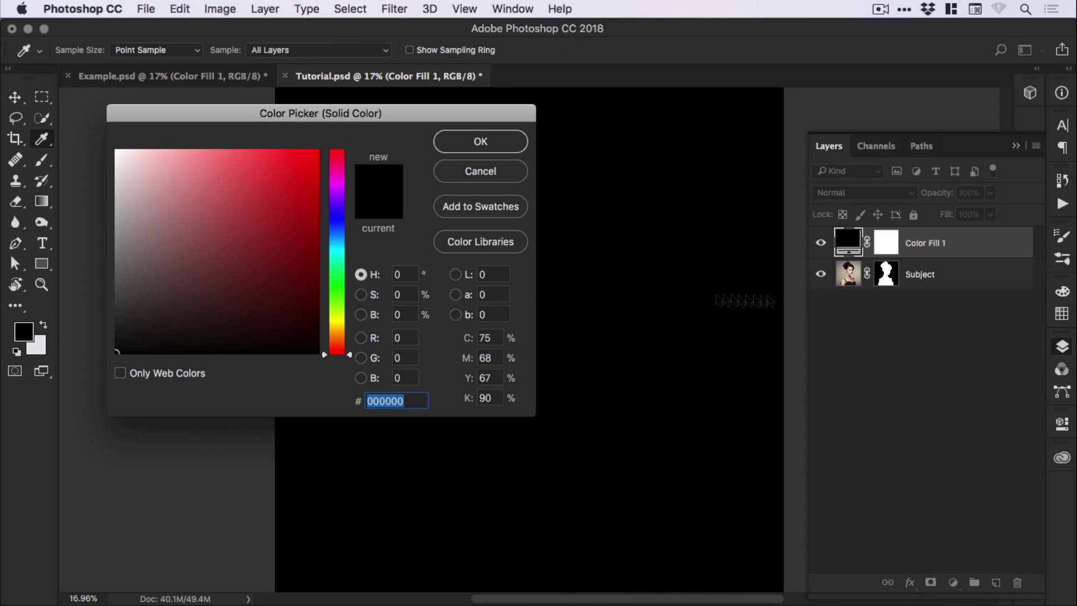
left_click(337, 319)
mouse_move(232, 261)
left_mouse_down()
mouse_move(287, 165)
mouse_move(367, 130)
left_mouse_up()
left_click(335, 324)
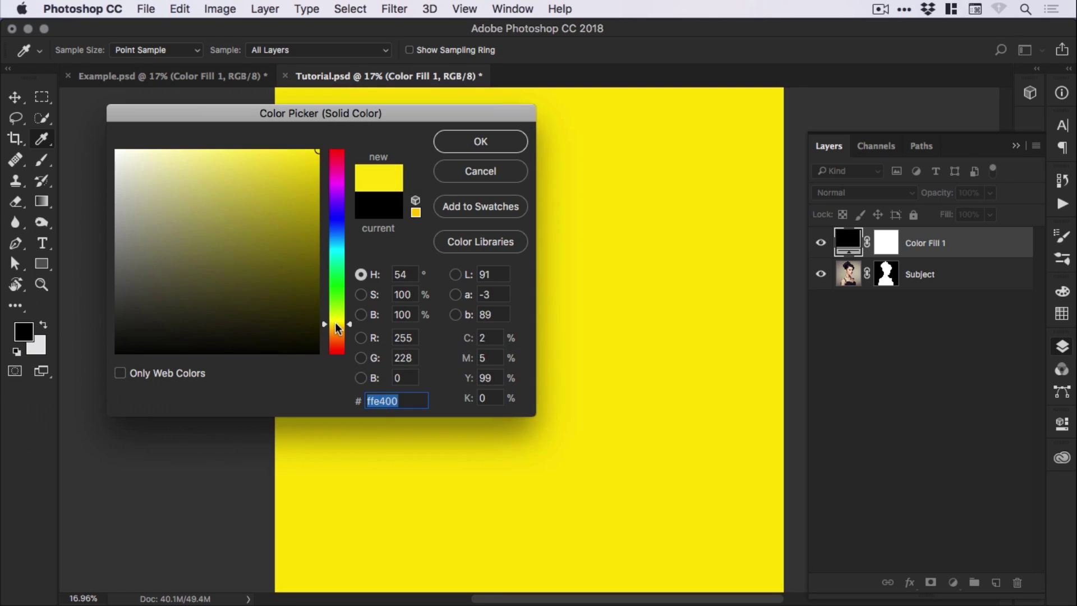
left_click(474, 147)
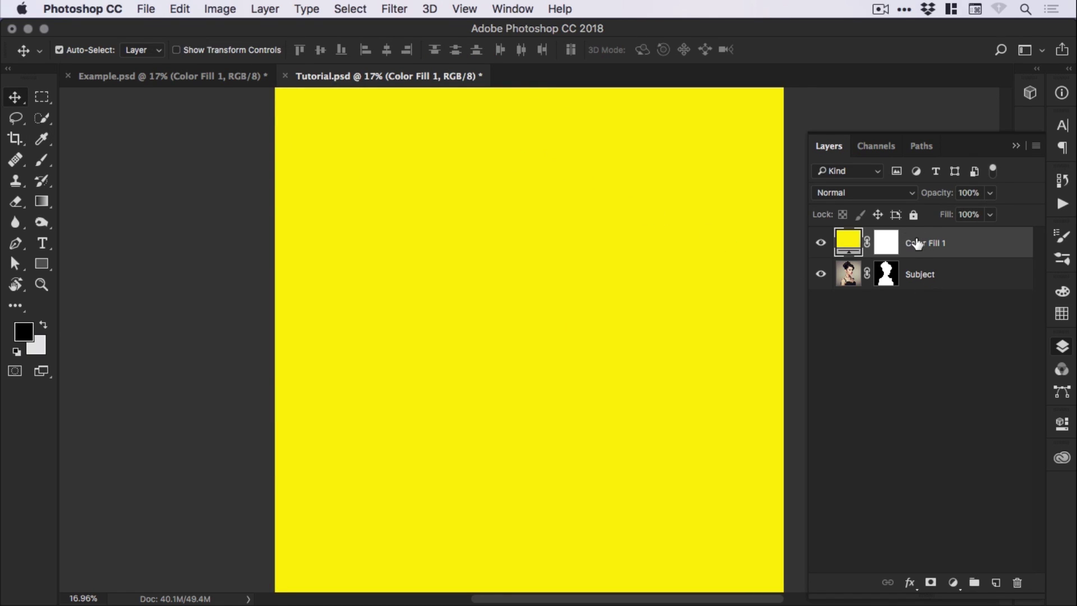
Step: Move Color Fill 1 below Subject, zoom to 66.7% around the ear, and target Subject's mask
left_click_drag(917, 245, 856, 289)
key("z")
left_click(525, 297)
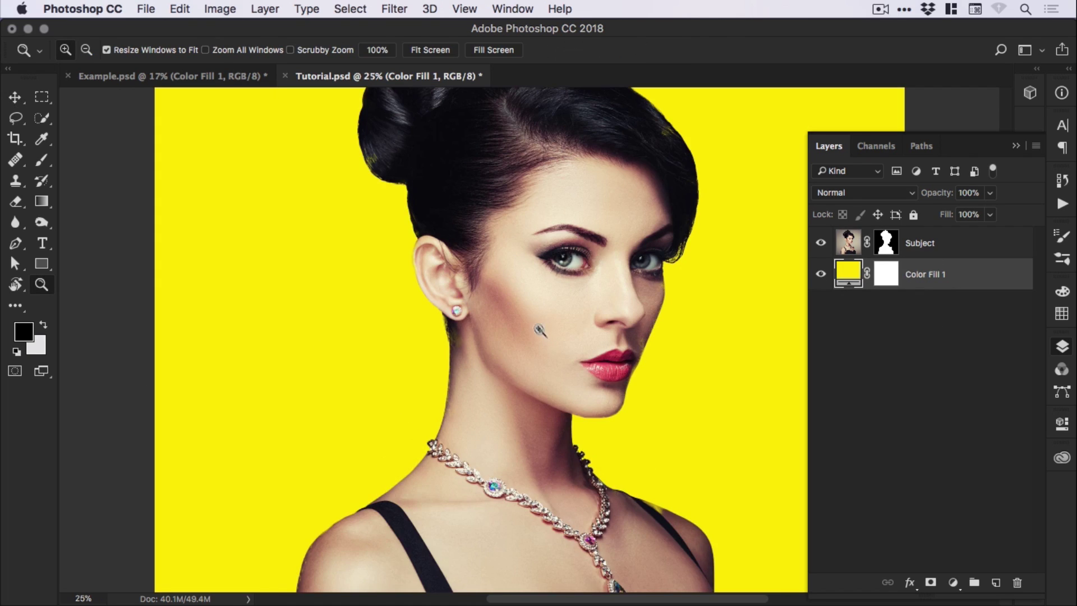
left_click(524, 311)
left_click(440, 341)
left_click(475, 333)
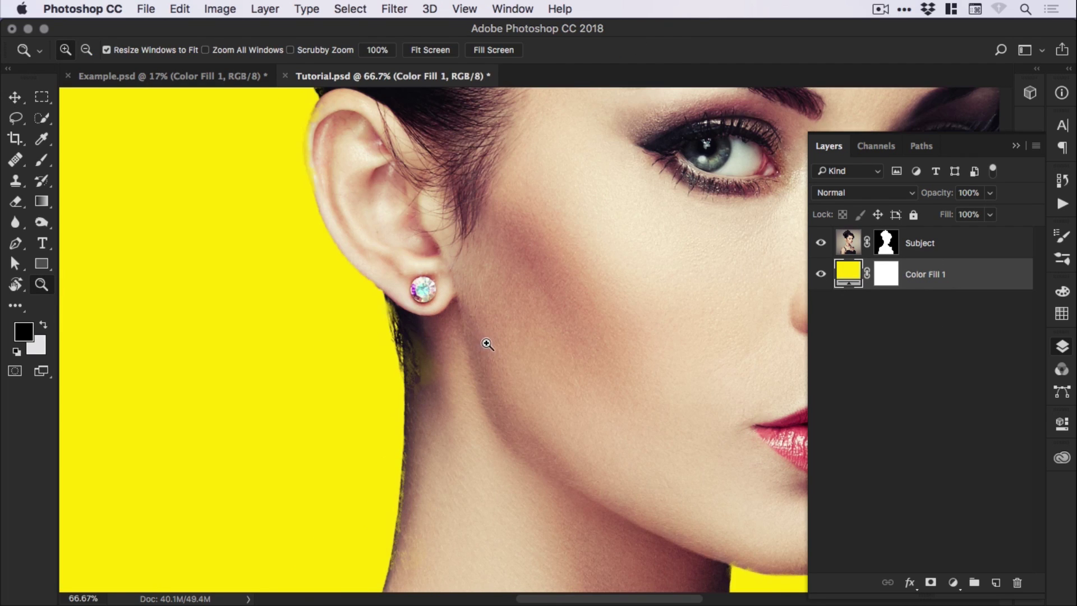
key("v")
scroll(493, 332, "up", 1)
scroll(493, 331, "right", 1)
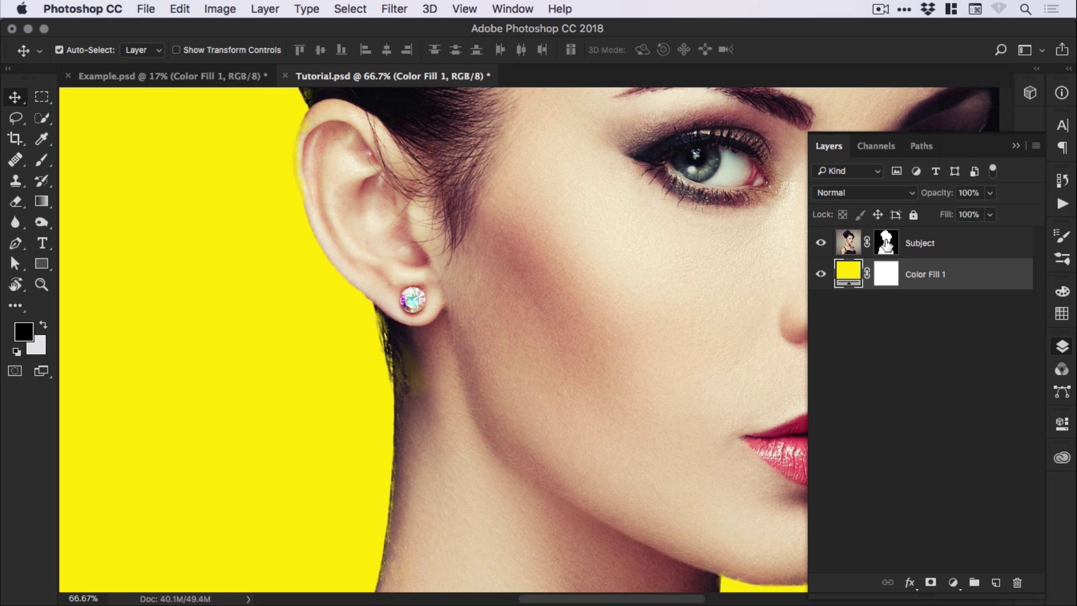
left_click(886, 242)
Step: Set up the Brush with a soft round 111 px tip, undoing an accidental dab
key("b")
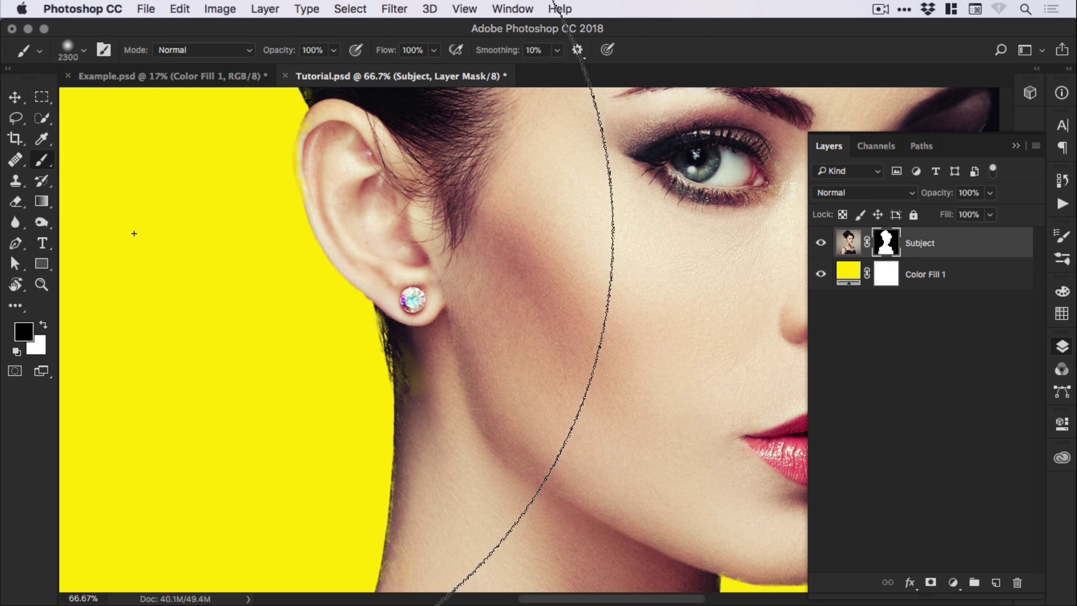
right_click(158, 97)
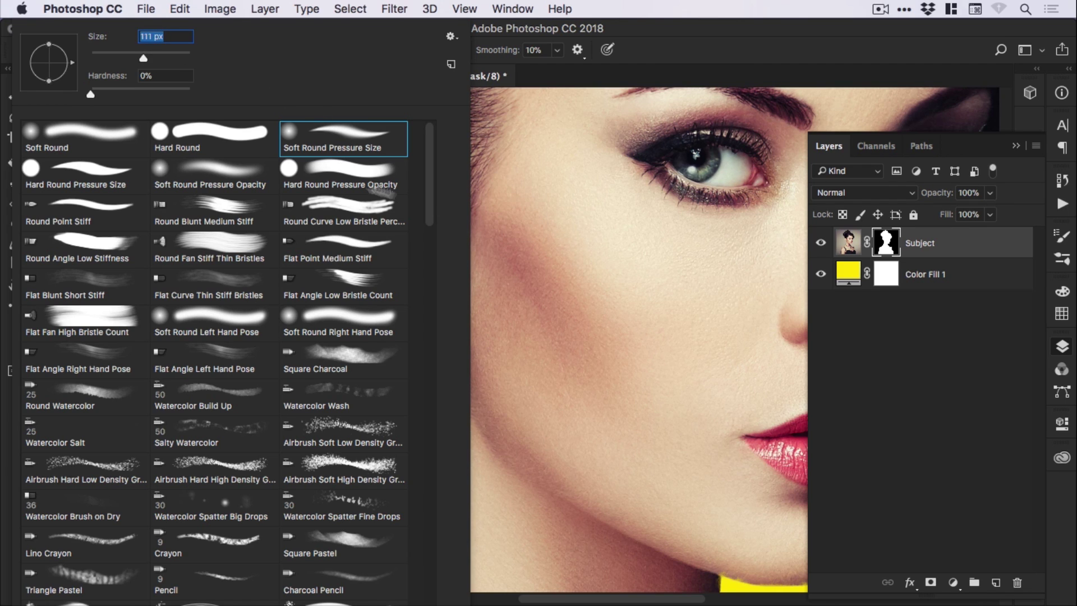
left_click(537, 279)
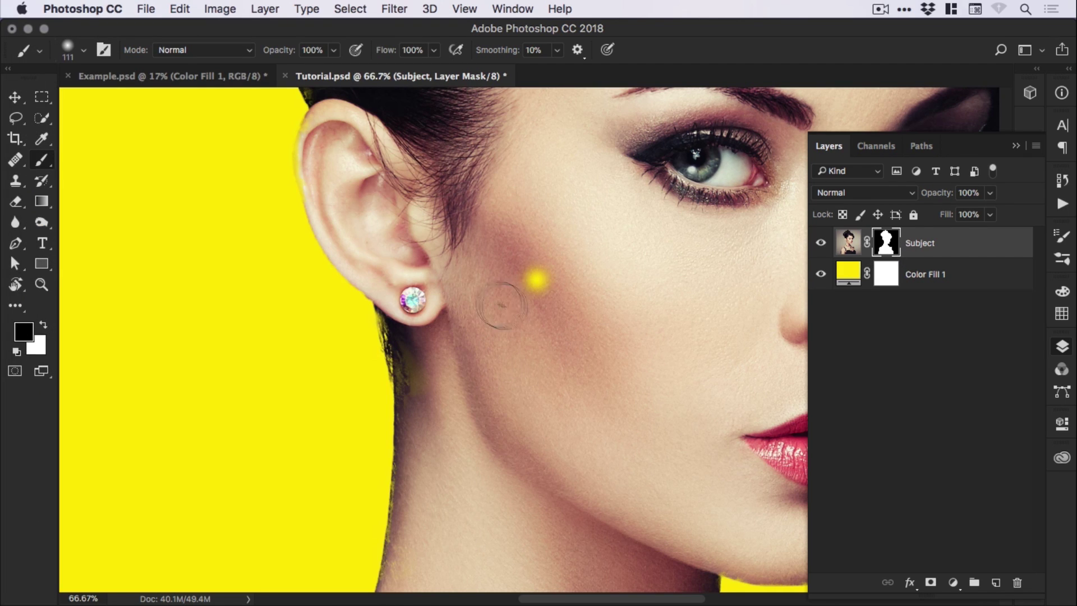
key("super+z")
Step: At 200%, paint white with a 25 px brush to restore hair below the earring
left_click_drag(422, 268, 452, 337)
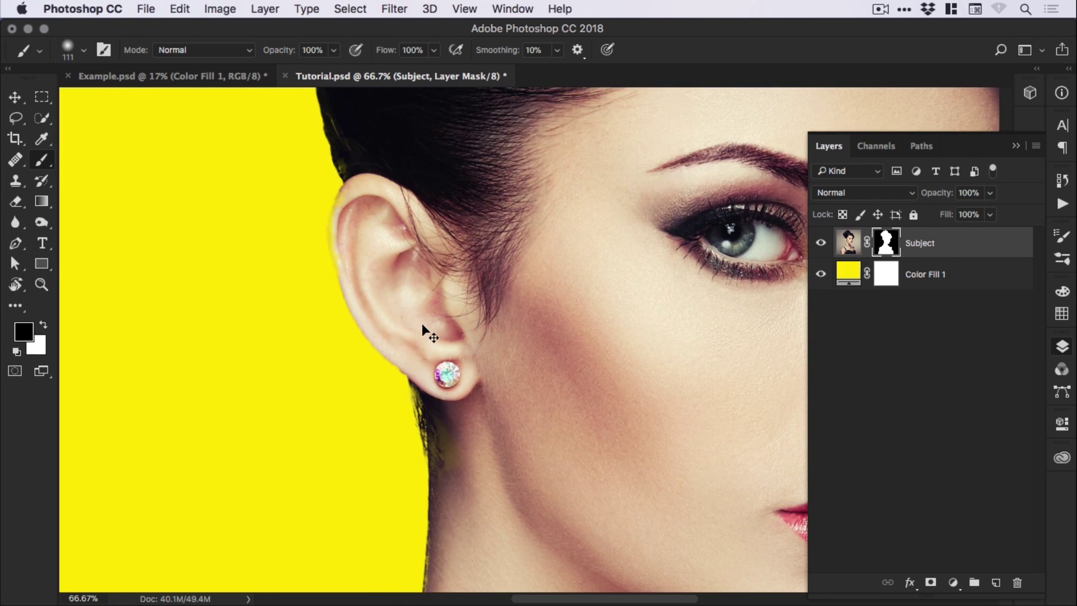
key("super+equal")
key("super+equal")
left_click_drag(407, 400, 431, 145)
key("x")
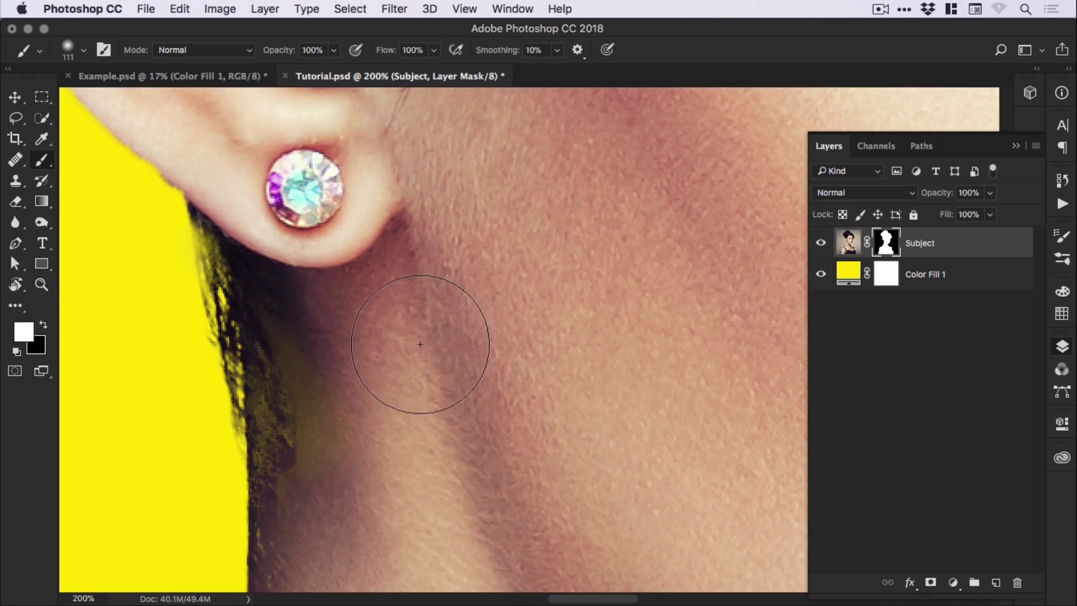
key("bracketleft")
key("bracketleft")
key("bracketleft")
key("bracketleft")
key("bracketleft")
key("bracketleft")
key("bracketleft")
key("bracketleft")
key("bracketleft")
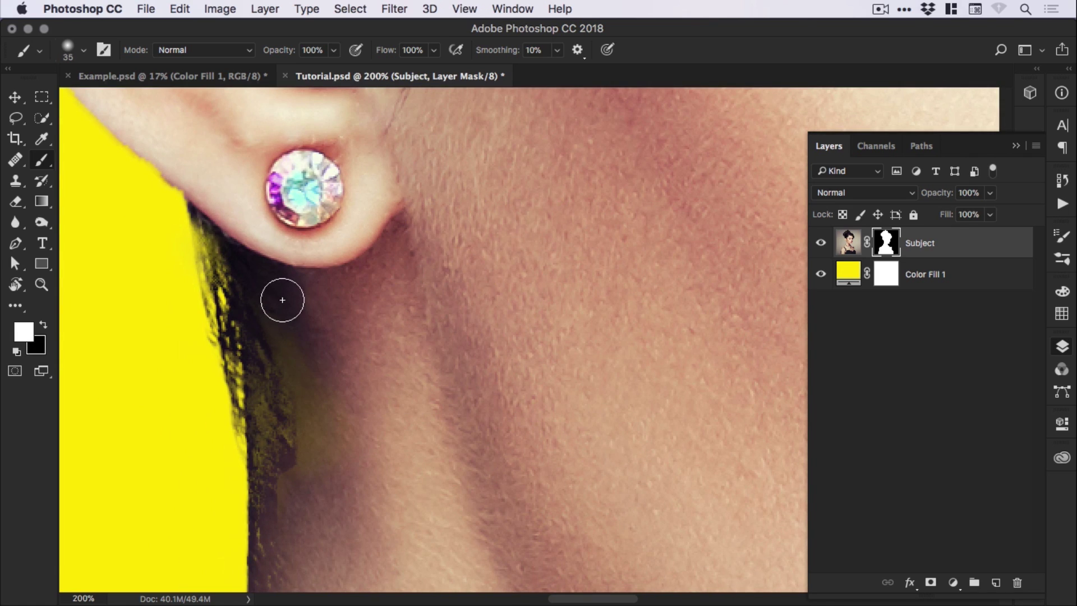
key("bracketleft")
left_click_drag(284, 464, 305, 385)
key("bracketleft")
mouse_move(272, 335)
left_mouse_down()
mouse_move(263, 557)
mouse_move(271, 442)
mouse_move(272, 514)
left_mouse_up()
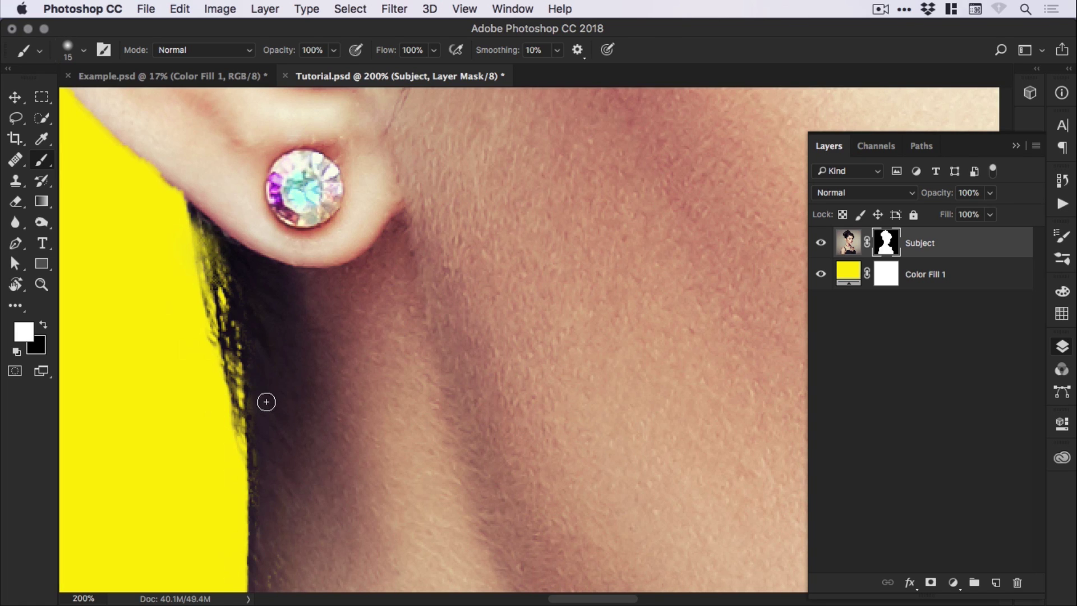
key("super+minus")
key("super+minus")
Step: Zoom to 200% on the ear and paint skin back along the ear rim
scroll(388, 337, "up", 5)
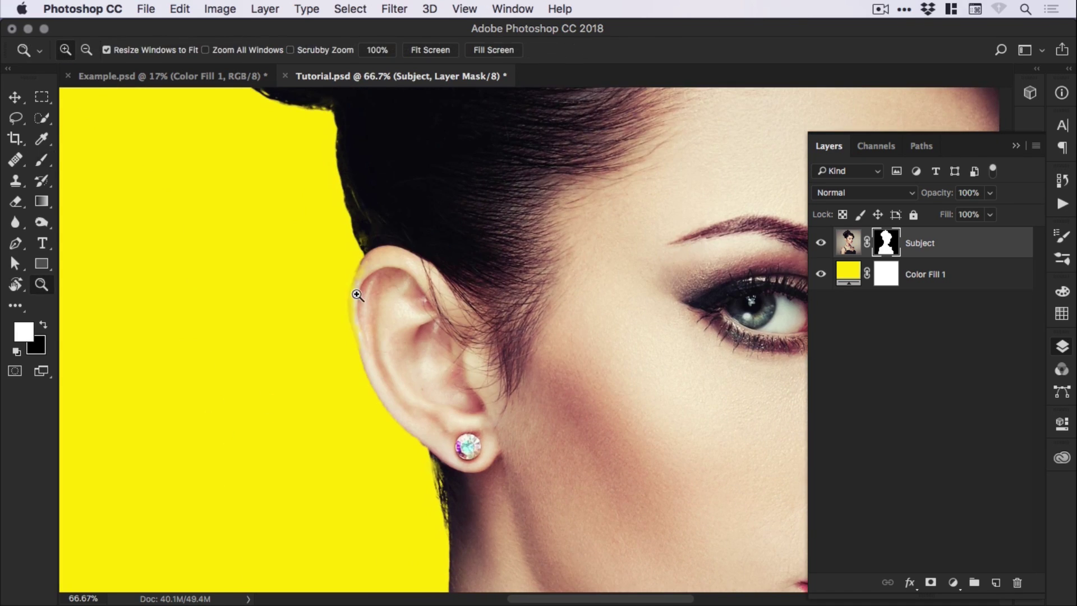
left_click(355, 289, "super")
key("bracketleft")
key("bracketleft")
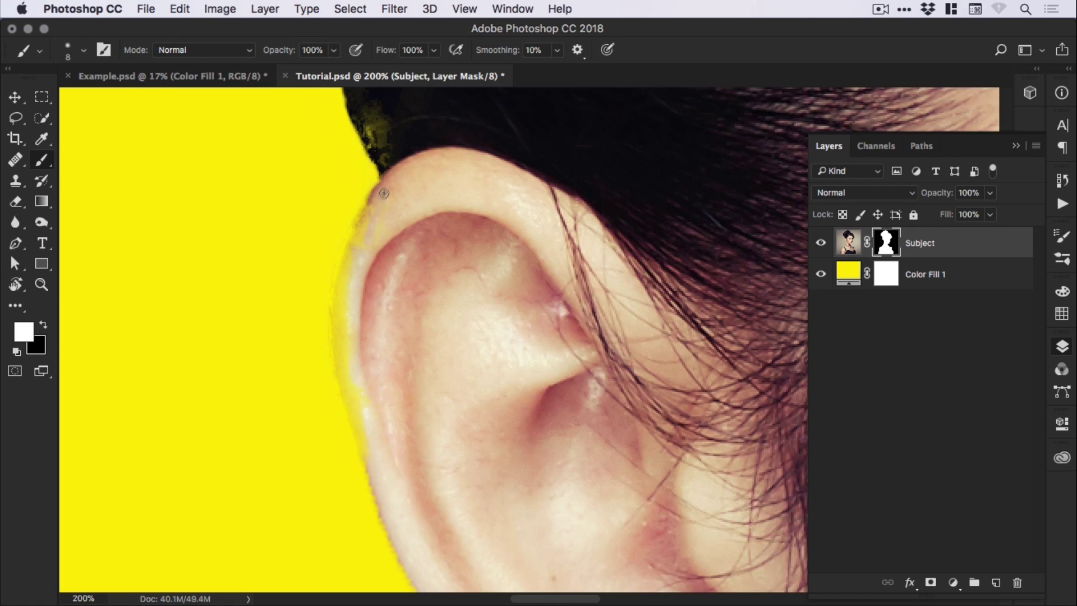
left_click_drag(384, 191, 391, 187)
key("bracketright")
key("bracketright")
key("bracketright")
key("bracketright")
key("bracketright")
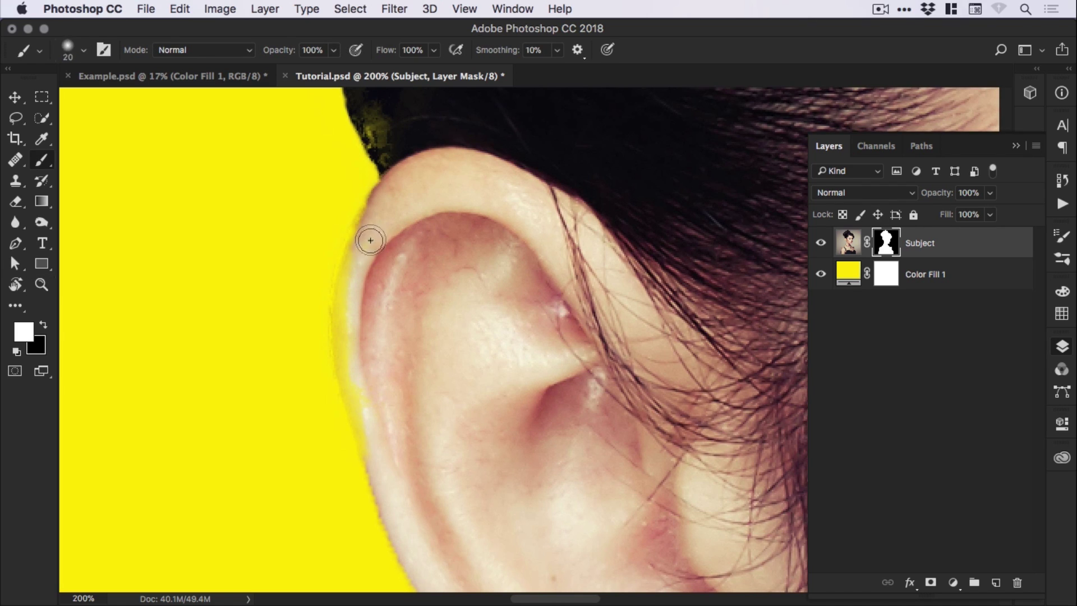
mouse_move(371, 239)
left_mouse_down()
mouse_move(352, 331)
mouse_move(383, 464)
mouse_move(357, 347)
mouse_move(360, 310)
mouse_move(356, 326)
mouse_move(391, 205)
mouse_move(345, 315)
mouse_move(385, 449)
left_mouse_up()
Step: Paint away the yellow fringe on the hair beside the ear with a size 20 brush
key("x")
key("bracketleft")
key("bracketleft")
key("bracketleft")
key("bracketleft")
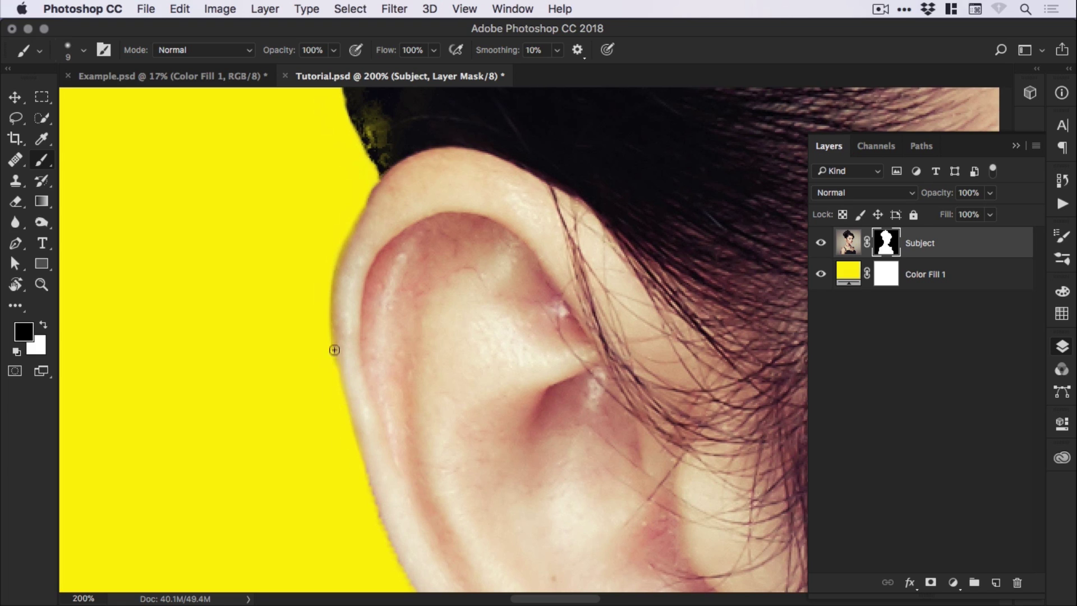
key("x")
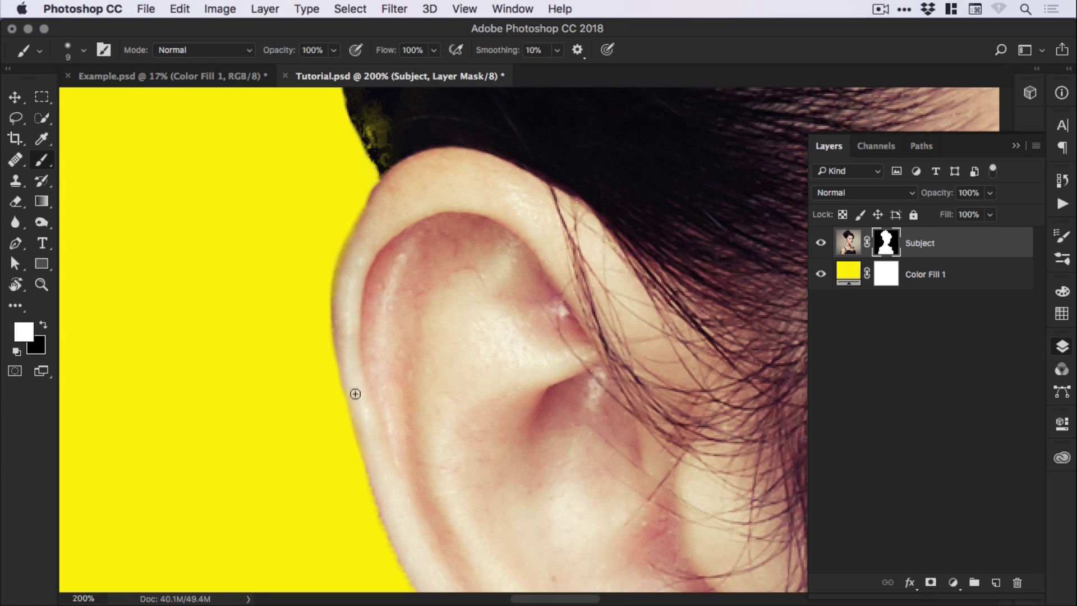
key("x")
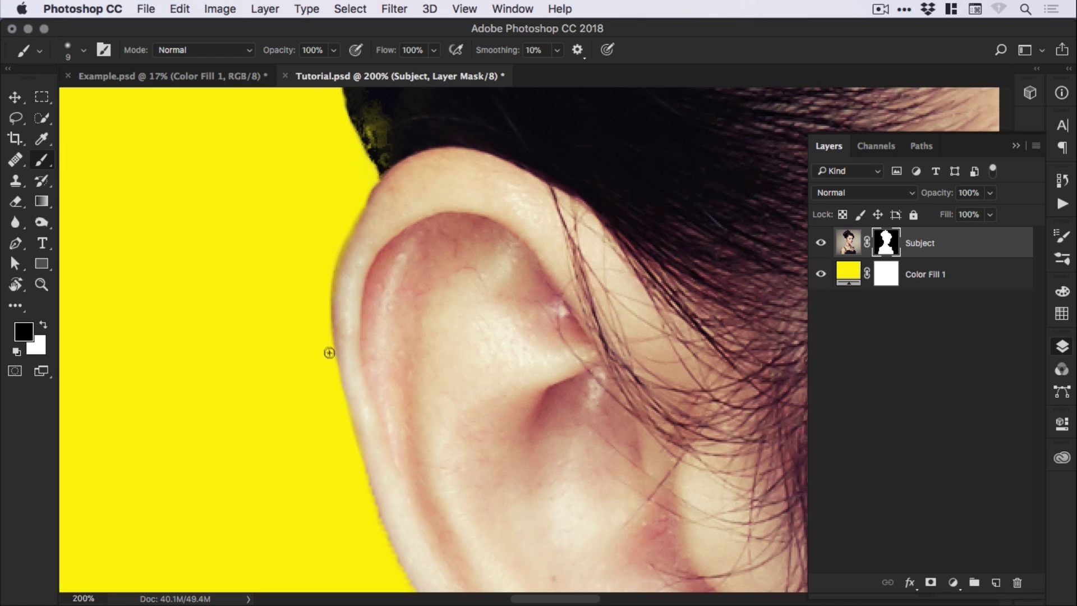
key("x")
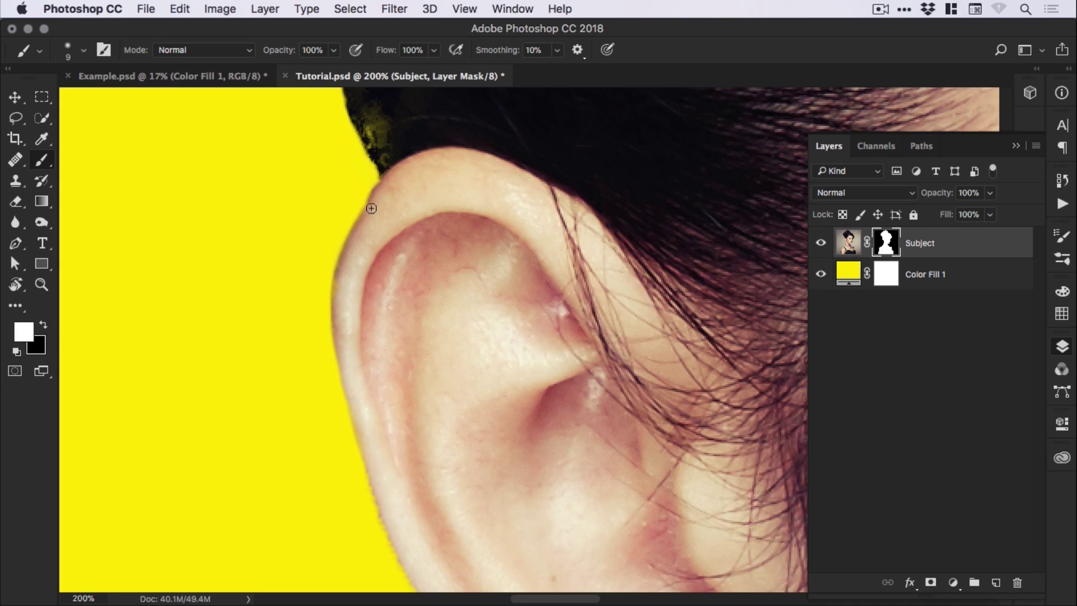
scroll(370, 235, "up", 6)
key("bracketright")
key("bracketright")
key("bracketright")
mouse_move(398, 281)
left_mouse_down()
mouse_move(392, 296)
mouse_move(360, 144)
left_mouse_up()
Step: Paint out the yellow fringe on the lower hair curve and the top hair edge
scroll(379, 197, "up", 15)
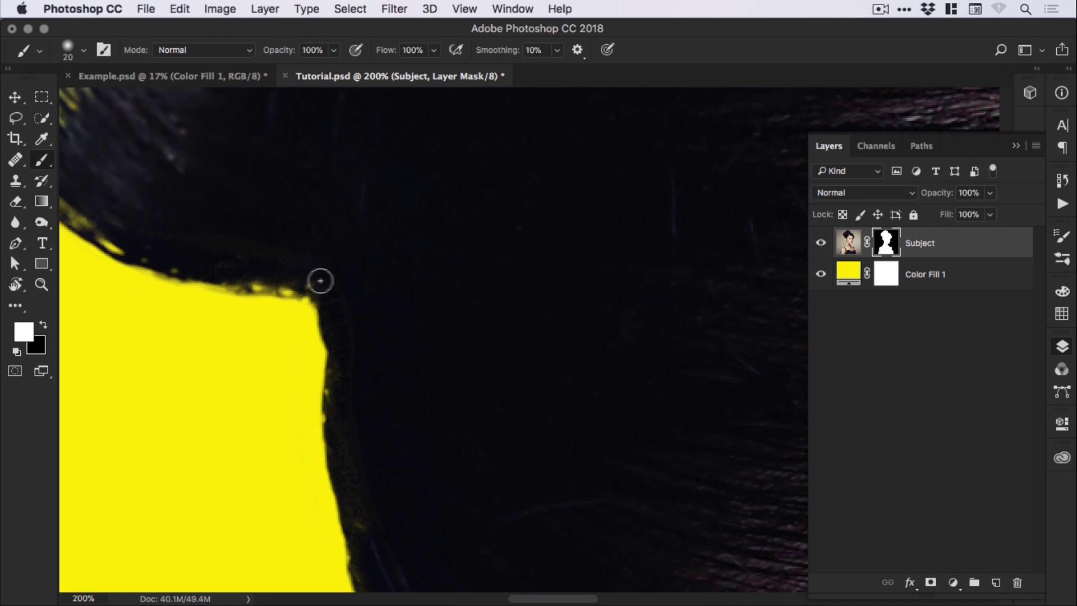
scroll(347, 303, "up", 5)
scroll(347, 303, "left", 7)
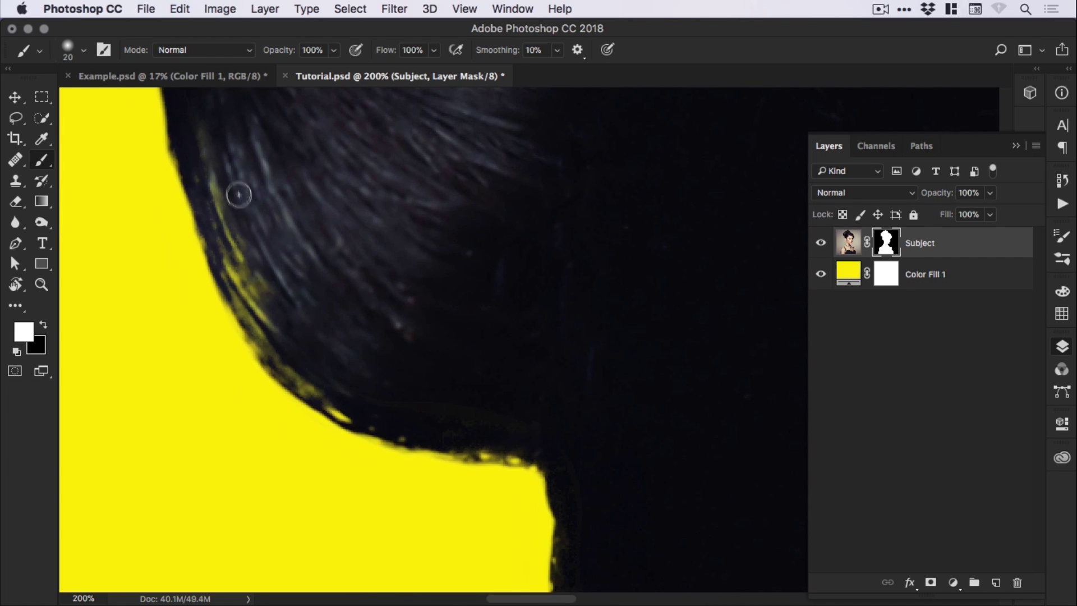
left_click_drag(359, 406, 348, 409)
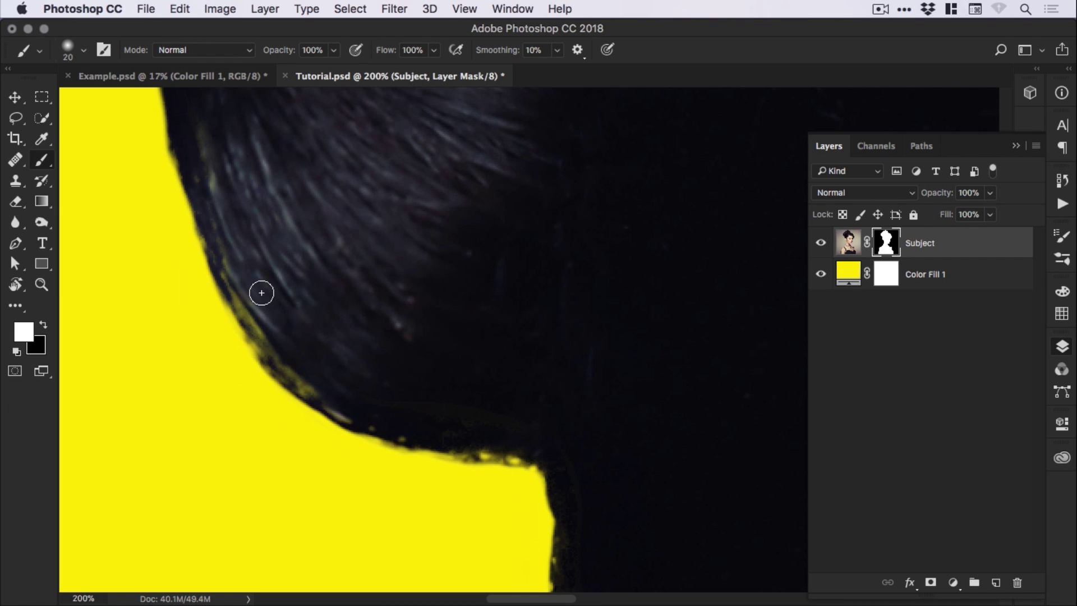
key("super+minus")
key("super+minus")
scroll(260, 293, "up", 5)
scroll(261, 293, "right", 4)
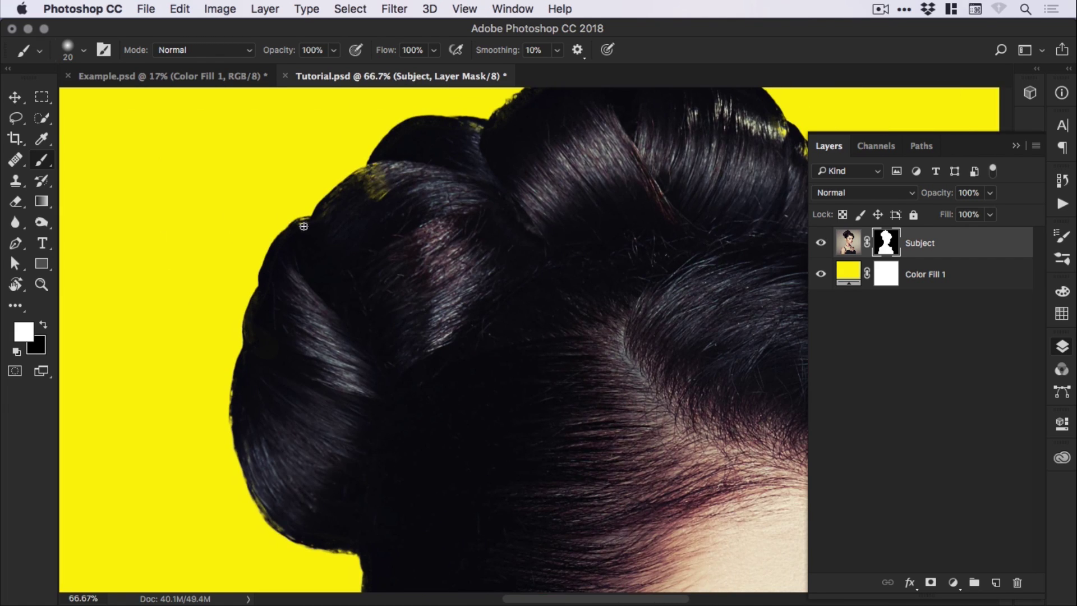
left_click(381, 168)
left_click(377, 179)
mouse_move(325, 183)
left_mouse_down()
mouse_move(388, 140)
mouse_move(331, 169)
mouse_move(343, 192)
mouse_move(324, 257)
mouse_move(390, 228)
left_mouse_up()
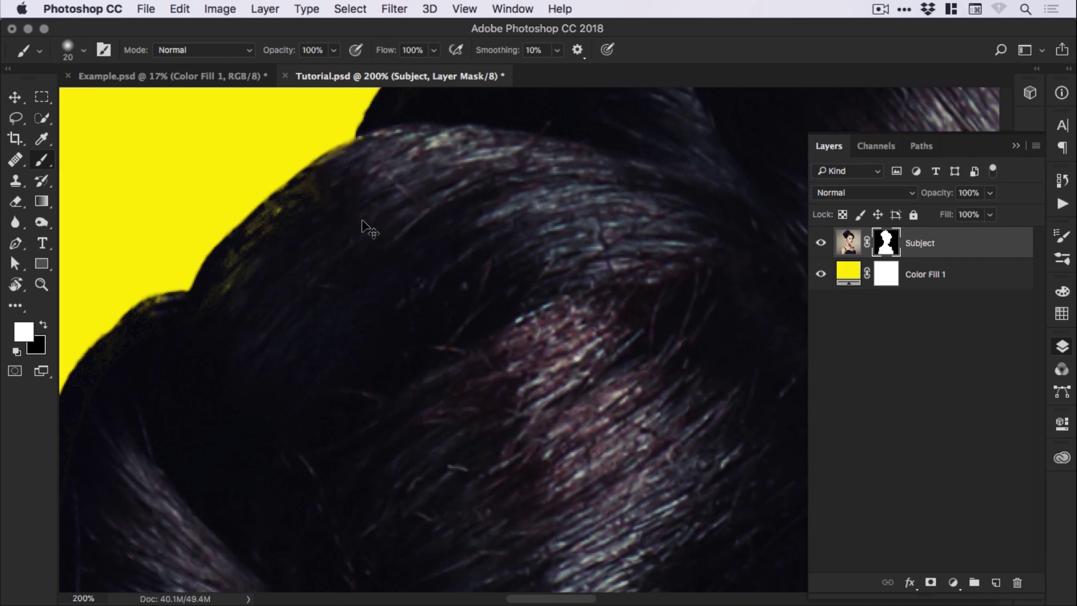
Step: Restore hair over the fringe on the right side of the bun, refining with an 8 px brush
key("super+minus")
key("super+minus")
scroll(584, 235, "right", 5)
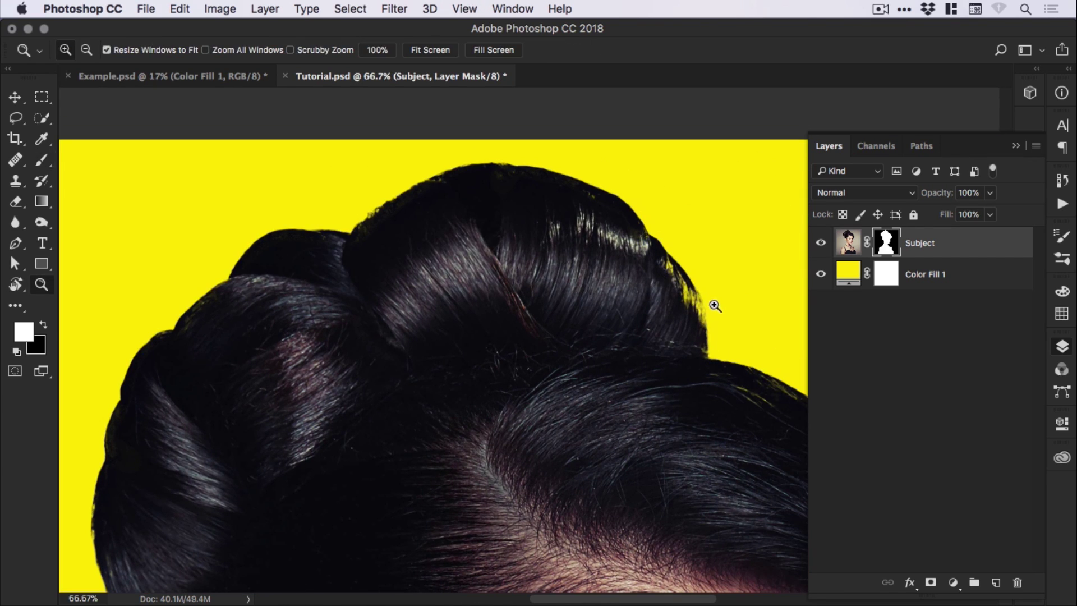
left_click(720, 312)
left_click(704, 289)
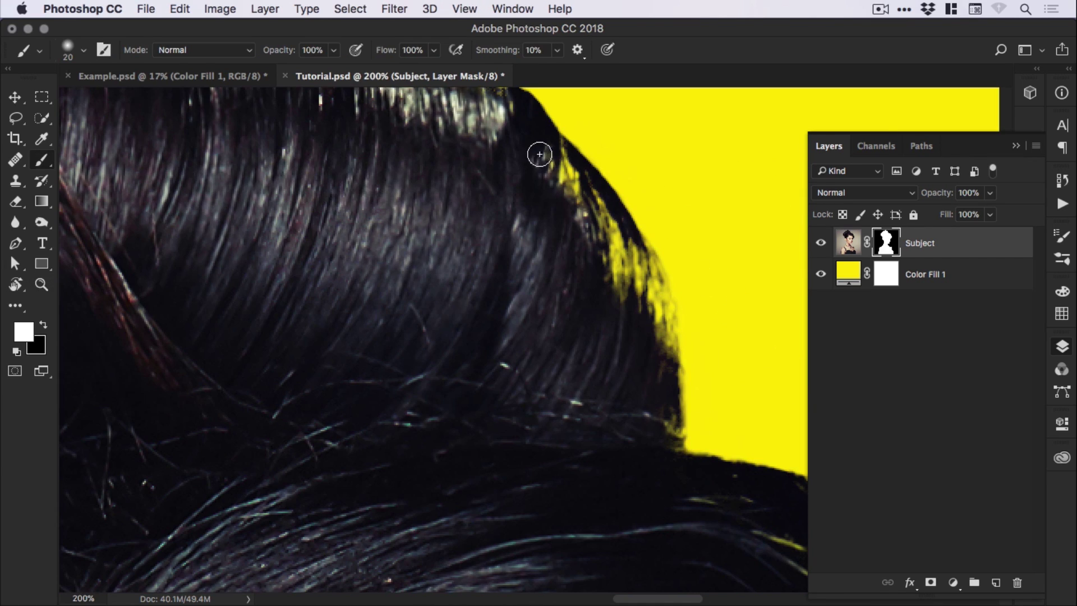
mouse_move(540, 153)
left_mouse_down()
mouse_move(623, 305)
mouse_move(633, 271)
mouse_move(609, 227)
mouse_move(591, 203)
mouse_move(638, 311)
mouse_move(620, 237)
mouse_move(653, 346)
mouse_move(626, 259)
mouse_move(632, 282)
mouse_move(640, 247)
mouse_move(653, 332)
mouse_move(665, 320)
mouse_move(658, 331)
mouse_move(645, 264)
mouse_move(666, 318)
mouse_move(637, 242)
mouse_move(665, 316)
left_mouse_up()
key("bracketleft")
key("bracketleft")
key("bracketleft")
key("bracketleft")
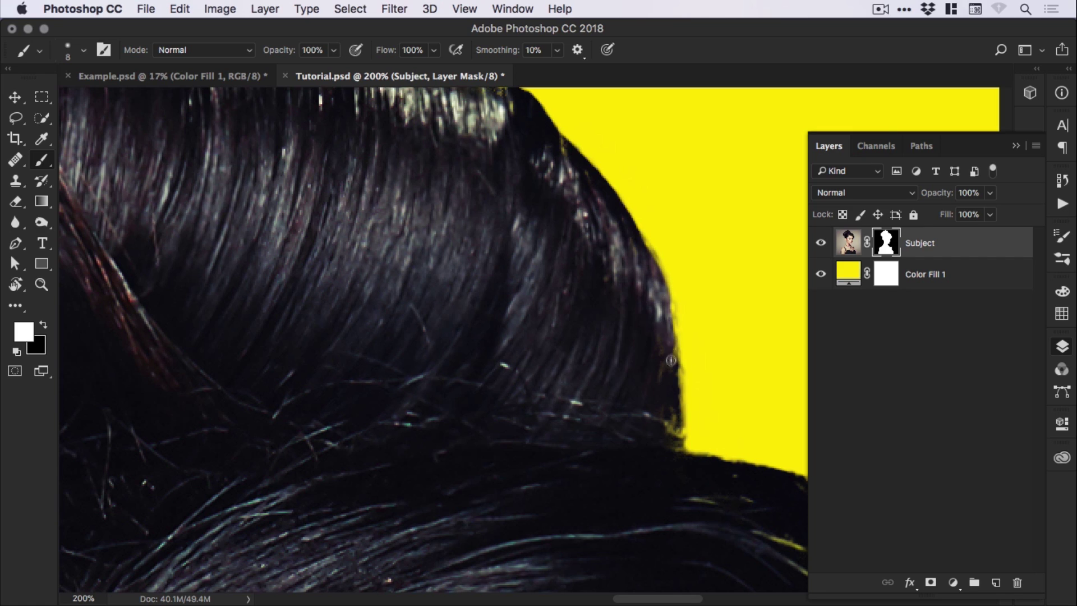
left_click_drag(671, 356, 672, 361)
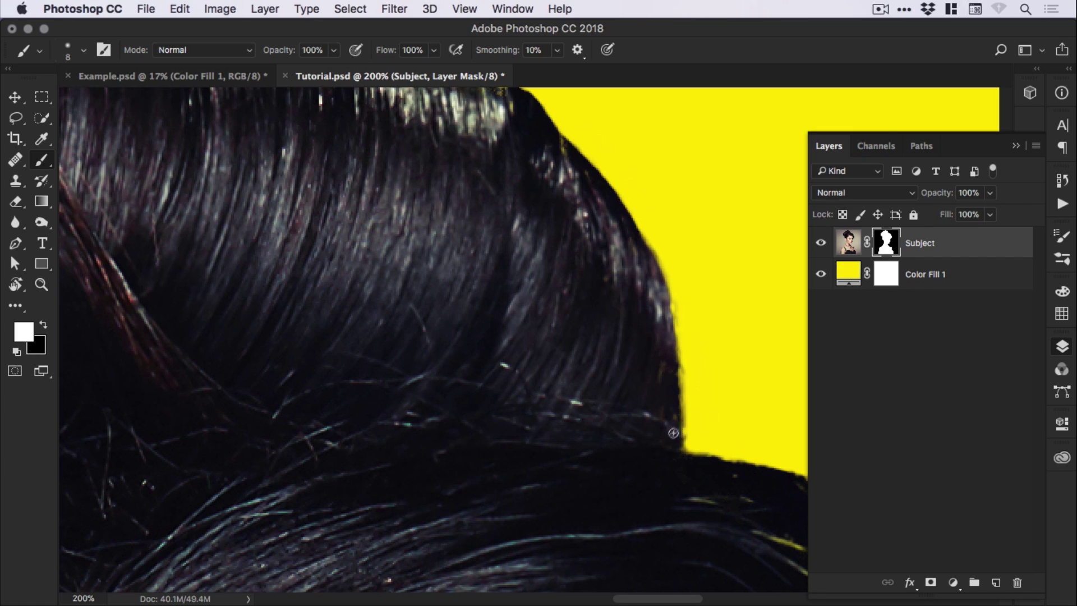
scroll(672, 436, "right", 5)
scroll(672, 435, "down", 3)
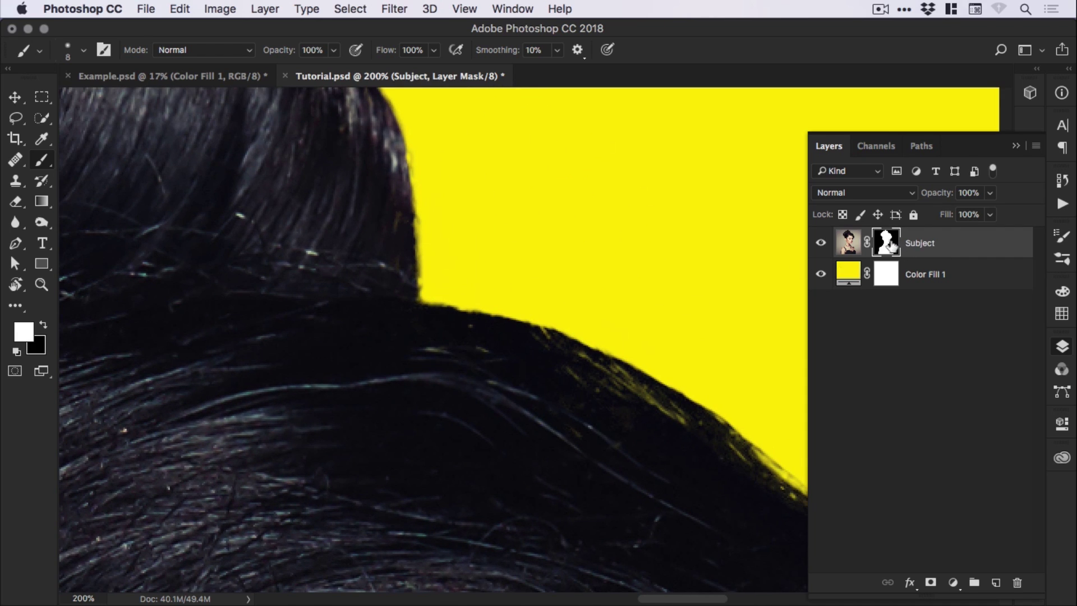
Step: Clean the yellow fringe down along the cheek edge
key("super+minus")
key("super+minus")
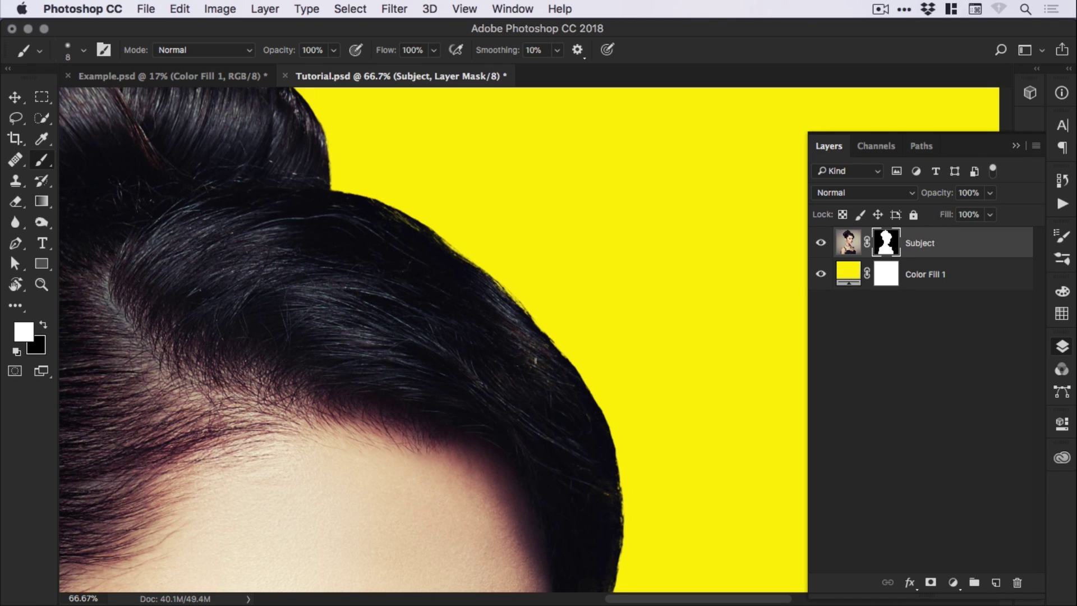
scroll(536, 368, "down", 10)
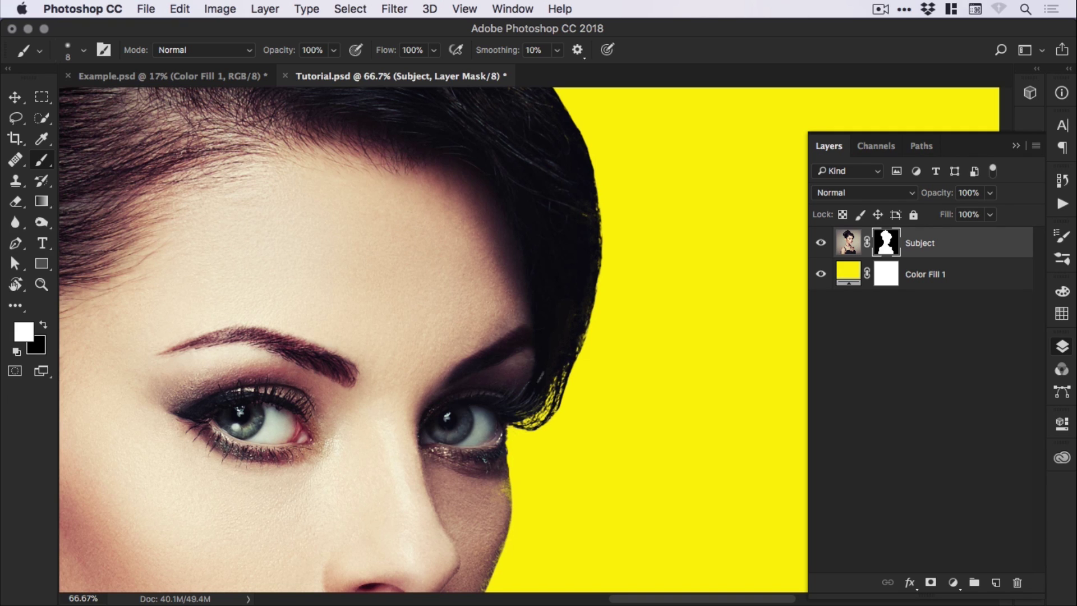
left_click_drag(532, 387, 514, 245)
double_click(499, 293)
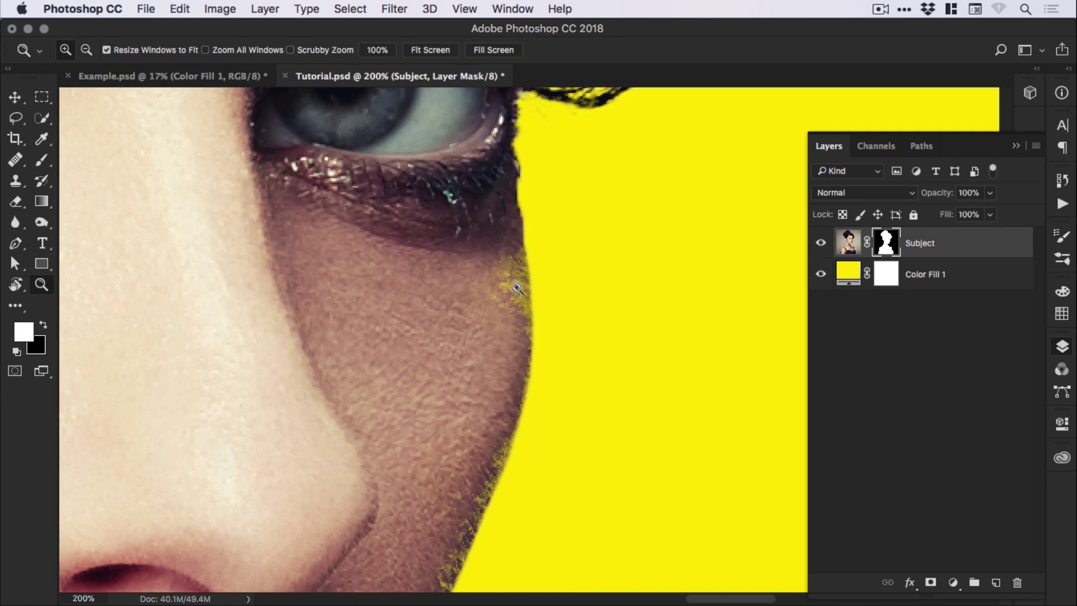
mouse_move(509, 295)
left_mouse_down()
mouse_move(516, 259)
mouse_move(520, 286)
left_mouse_up()
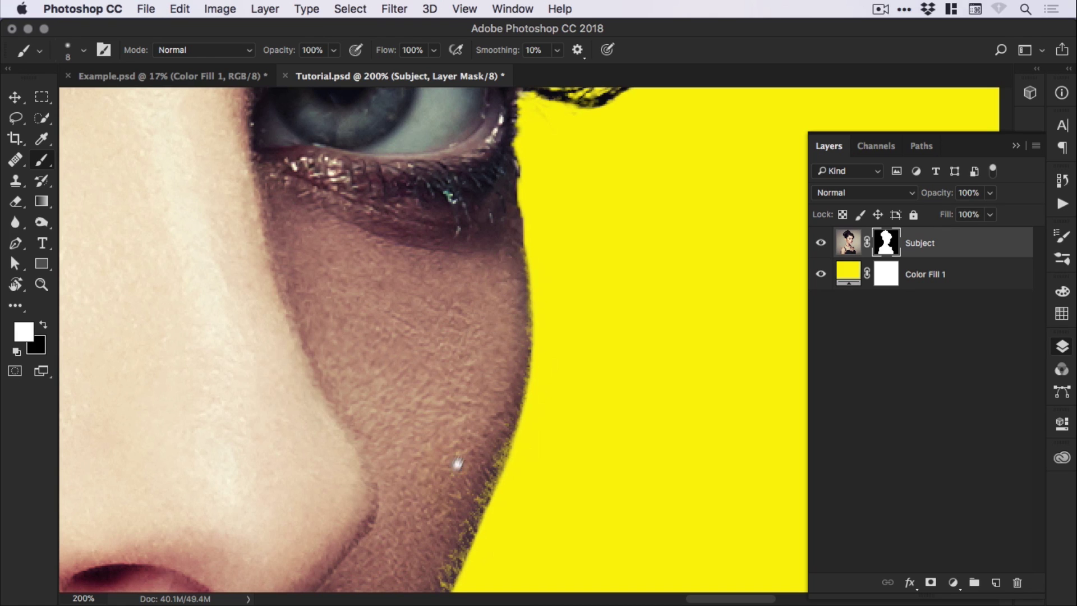
scroll(453, 469, "down", 5)
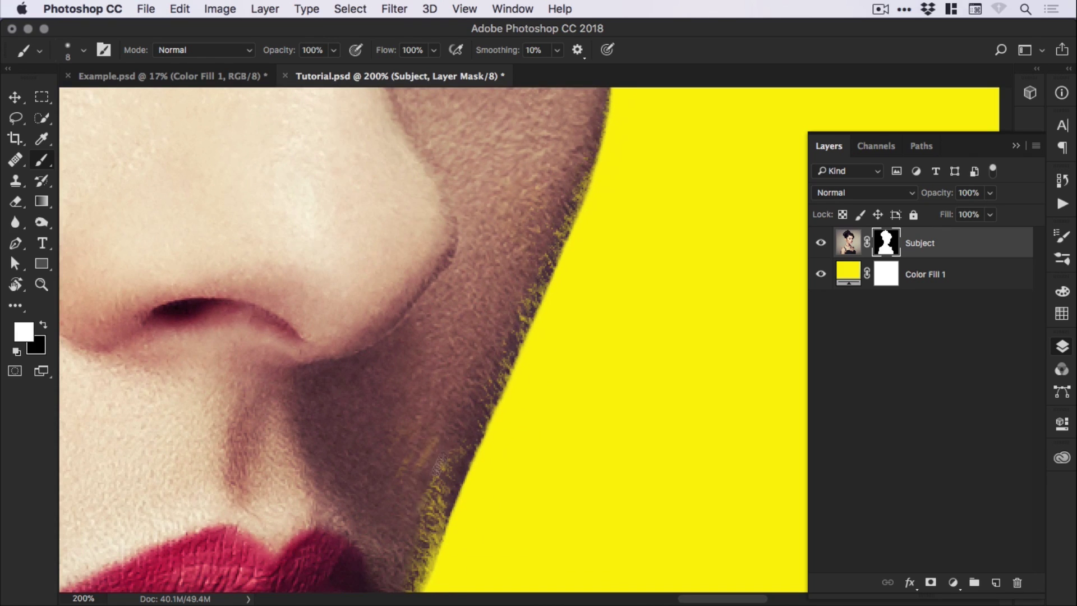
scroll(424, 441, "down", 5)
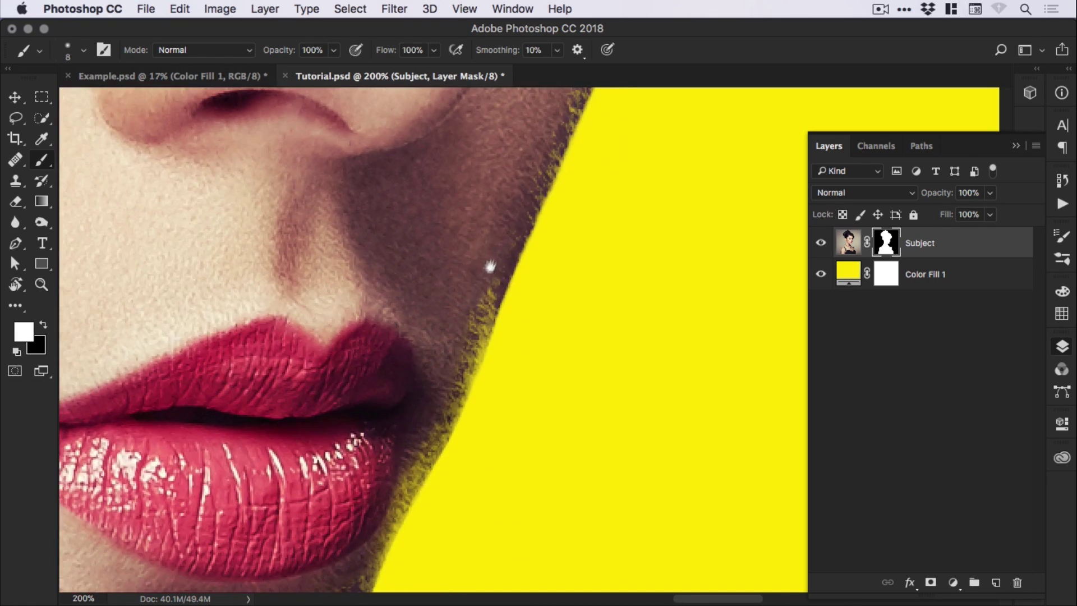
mouse_move(487, 274)
left_mouse_down()
mouse_move(471, 359)
mouse_move(429, 471)
mouse_move(481, 284)
left_mouse_up()
mouse_move(450, 331)
left_mouse_down()
mouse_move(477, 280)
mouse_move(407, 429)
mouse_move(415, 435)
mouse_move(471, 313)
mouse_move(432, 364)
left_mouse_up()
Step: Tidy the fringe beside the lips and along the chin, jaw and jaw underside
key("x")
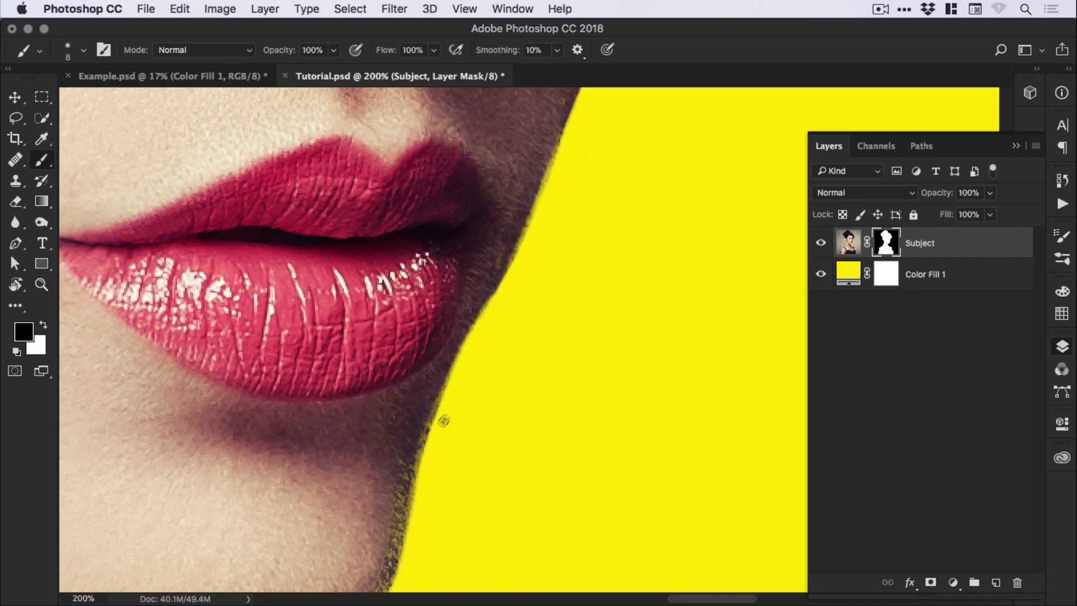
key("x")
scroll(425, 303, "down", 5)
left_click_drag(424, 302, 405, 381)
mouse_move(269, 466)
left_mouse_down()
mouse_move(323, 456)
mouse_move(410, 369)
mouse_move(331, 458)
left_mouse_up()
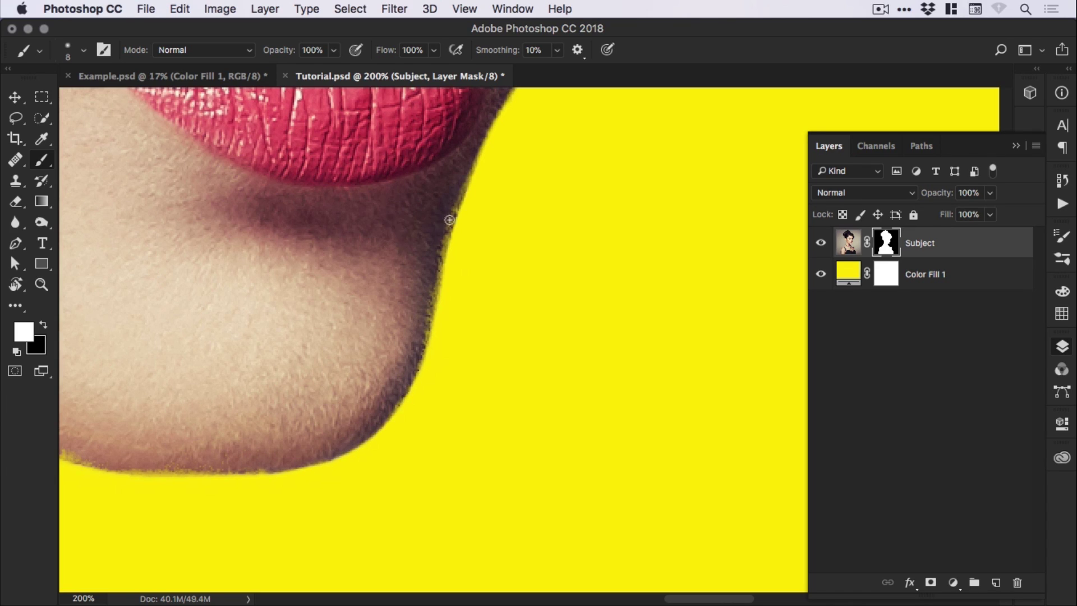
mouse_move(449, 217)
left_mouse_down()
mouse_move(453, 186)
mouse_move(427, 290)
left_mouse_up()
left_click_drag(205, 423, 498, 361)
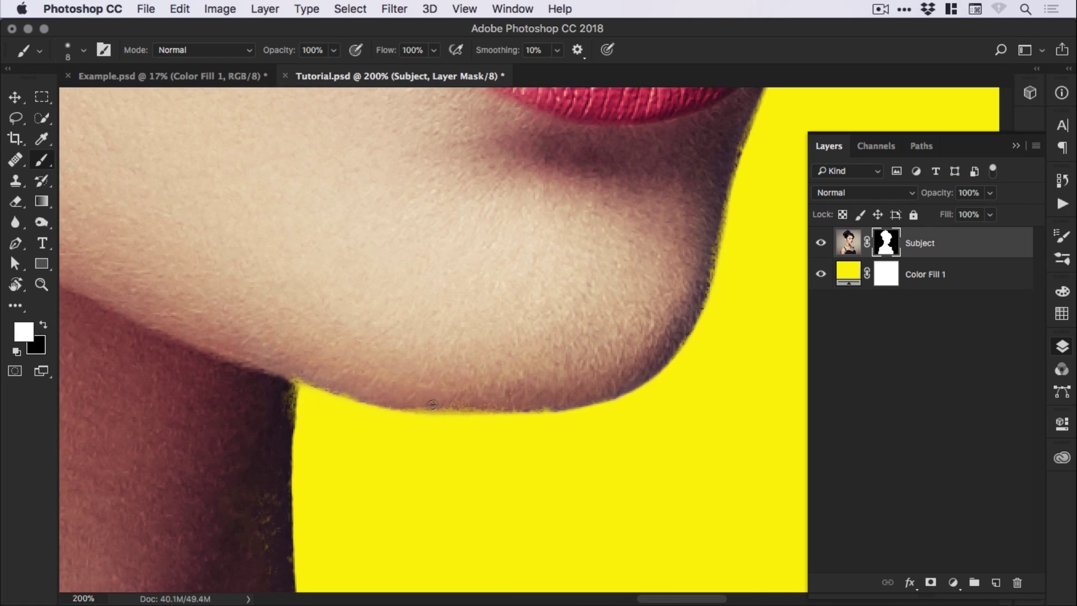
left_click_drag(429, 405, 508, 400)
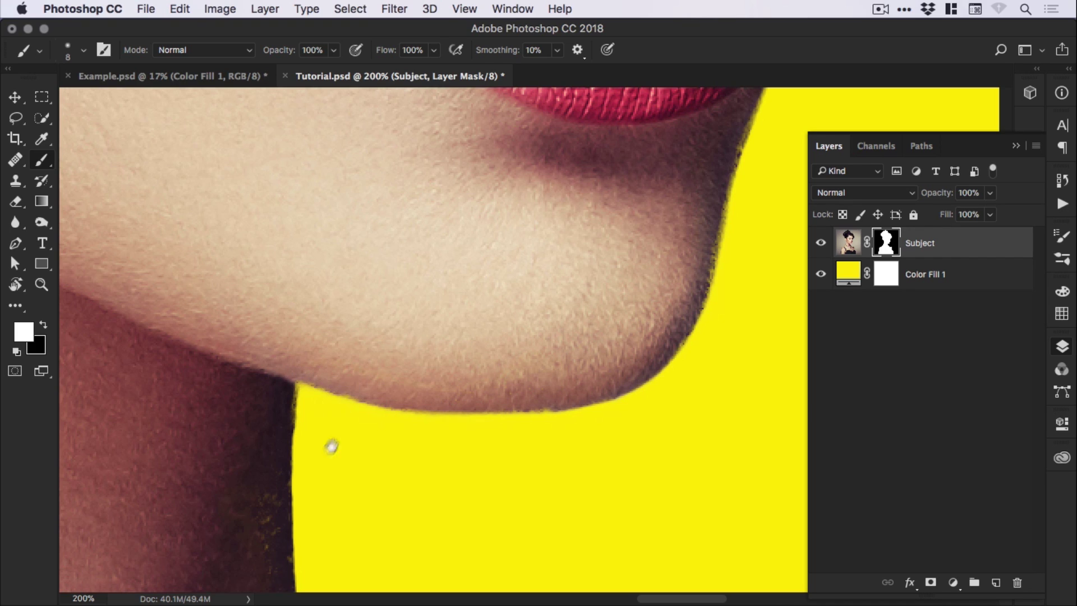
mouse_move(328, 451)
left_mouse_down()
mouse_move(353, 393)
mouse_move(377, 252)
left_mouse_up()
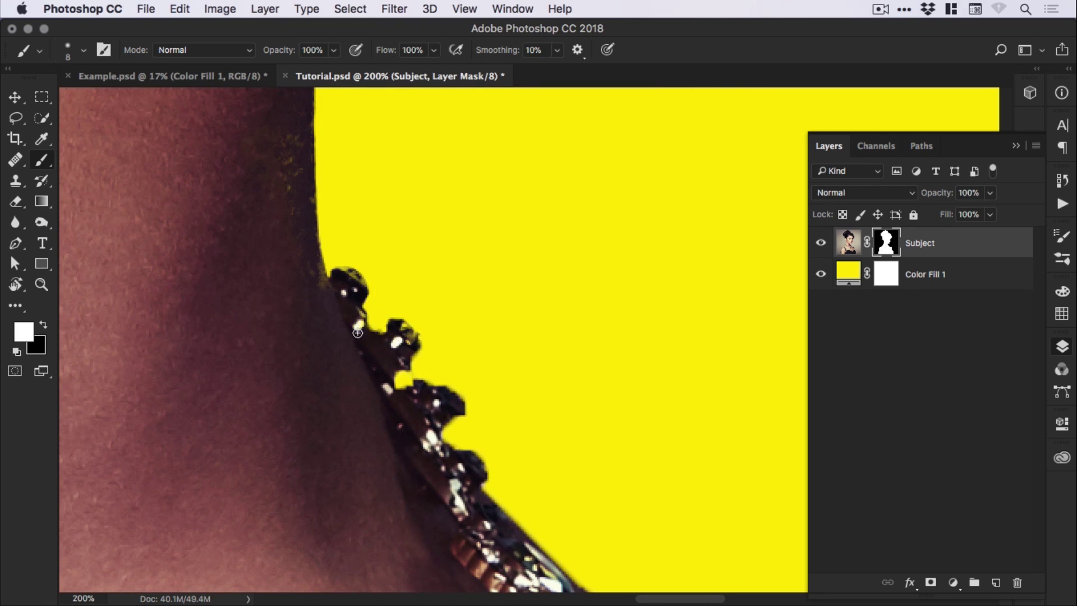
Step: Restore the necklace's top bead edge and paint out the fringe on the shoulder edge
scroll(347, 331, "down", 5)
scroll(348, 331, "right", 2)
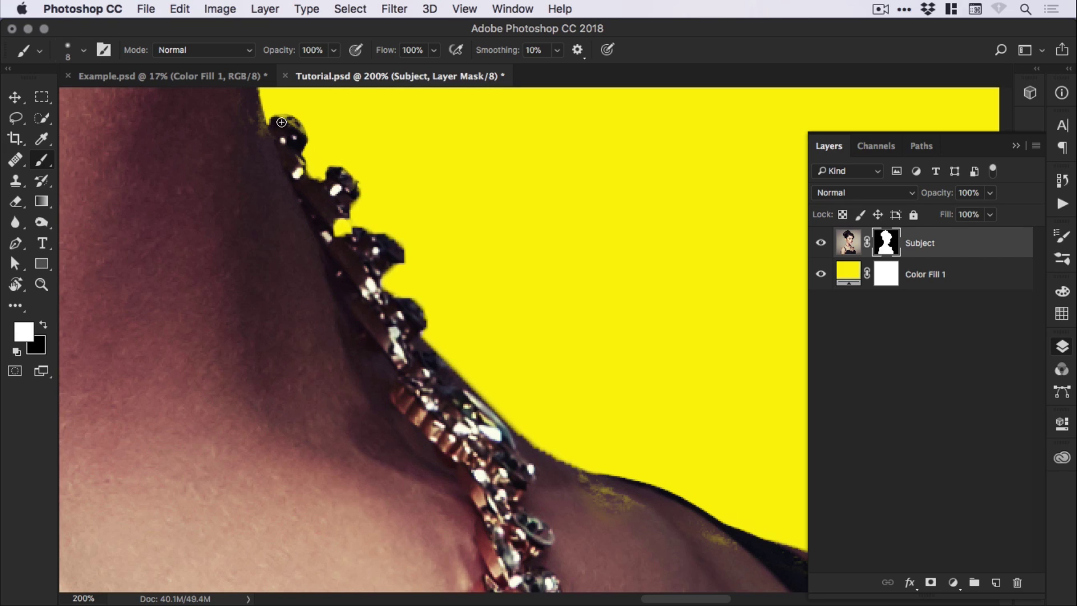
left_click_drag(284, 122, 296, 128)
scroll(426, 312, "down", 5)
scroll(428, 318, "right", 2)
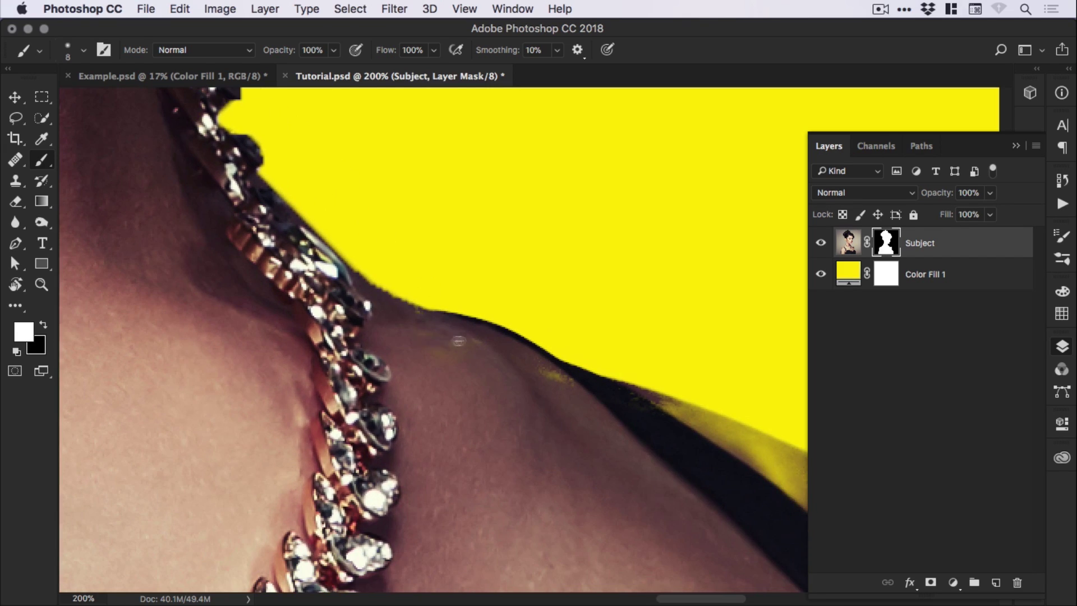
left_click_drag(537, 368, 576, 383)
Step: Cover the fringe along the strap top and lower shoulder edge, then scroll down to check
scroll(223, 256, "down", 5)
scroll(223, 257, "right", 3)
mouse_move(324, 253)
left_mouse_down()
mouse_move(360, 256)
mouse_move(388, 287)
left_mouse_up()
mouse_move(328, 250)
left_mouse_down()
mouse_move(399, 283)
mouse_move(454, 343)
mouse_move(513, 339)
mouse_move(488, 303)
mouse_move(394, 275)
mouse_move(475, 310)
mouse_move(370, 268)
mouse_move(536, 334)
mouse_move(435, 305)
mouse_move(471, 322)
left_mouse_up()
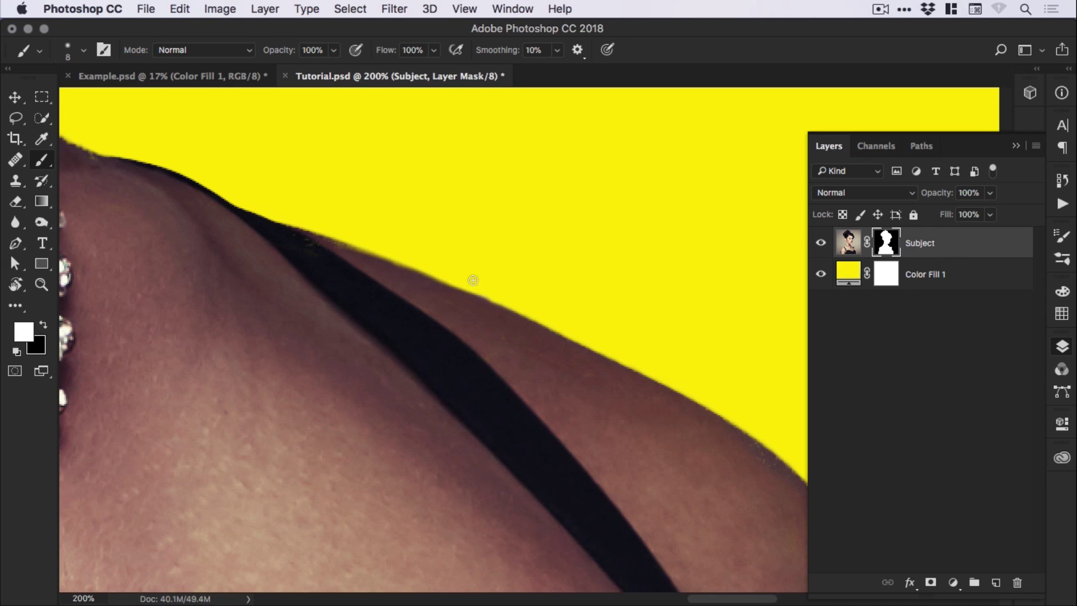
scroll(409, 365, "down", 5)
scroll(409, 365, "right", 5)
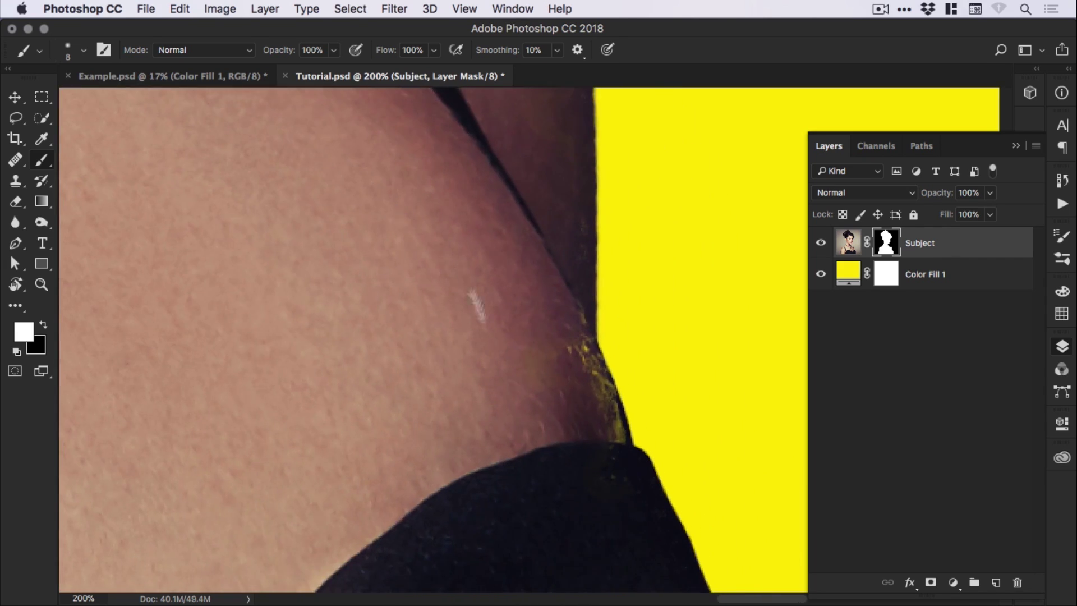
scroll(488, 328, "down", 2)
scroll(488, 328, "right", 5)
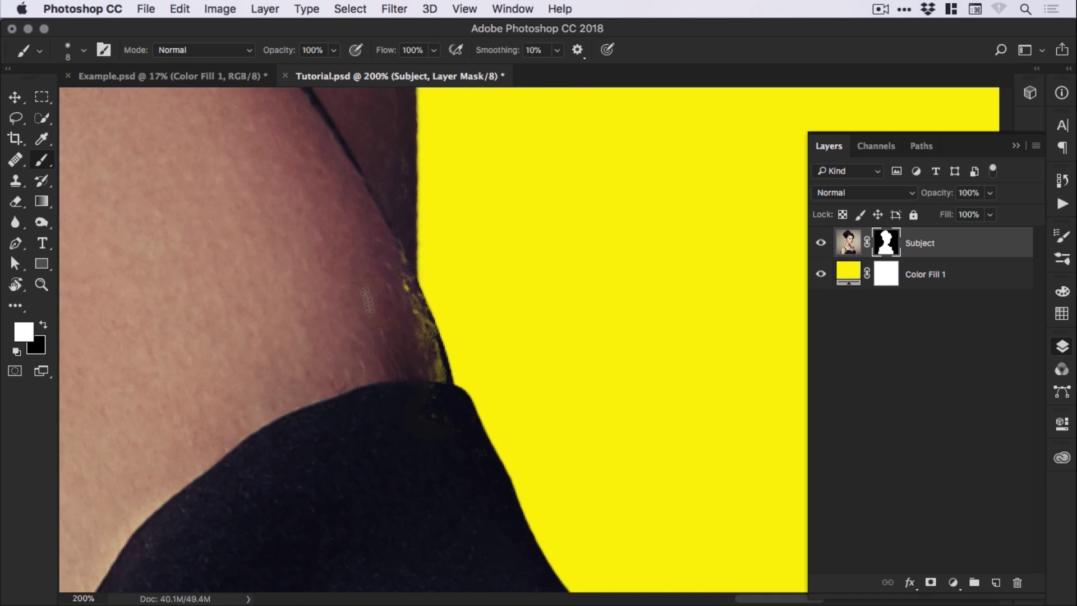
mouse_move(412, 343)
left_mouse_down()
mouse_move(440, 389)
mouse_move(443, 368)
mouse_move(400, 272)
left_mouse_up()
scroll(401, 272, "down", 4)
scroll(400, 273, "right", 3)
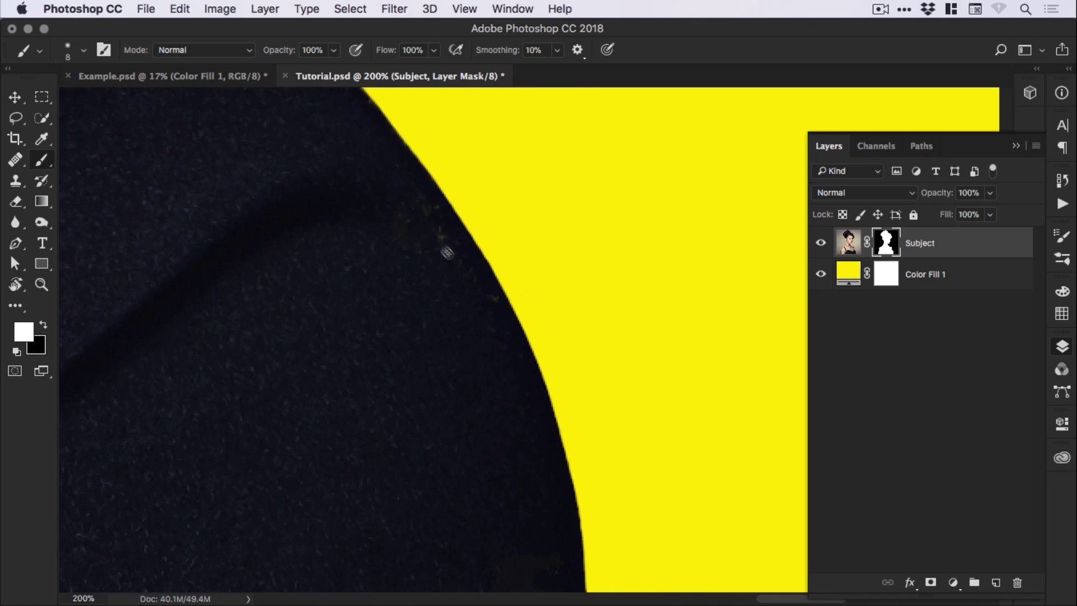
scroll(475, 437, "down", 5)
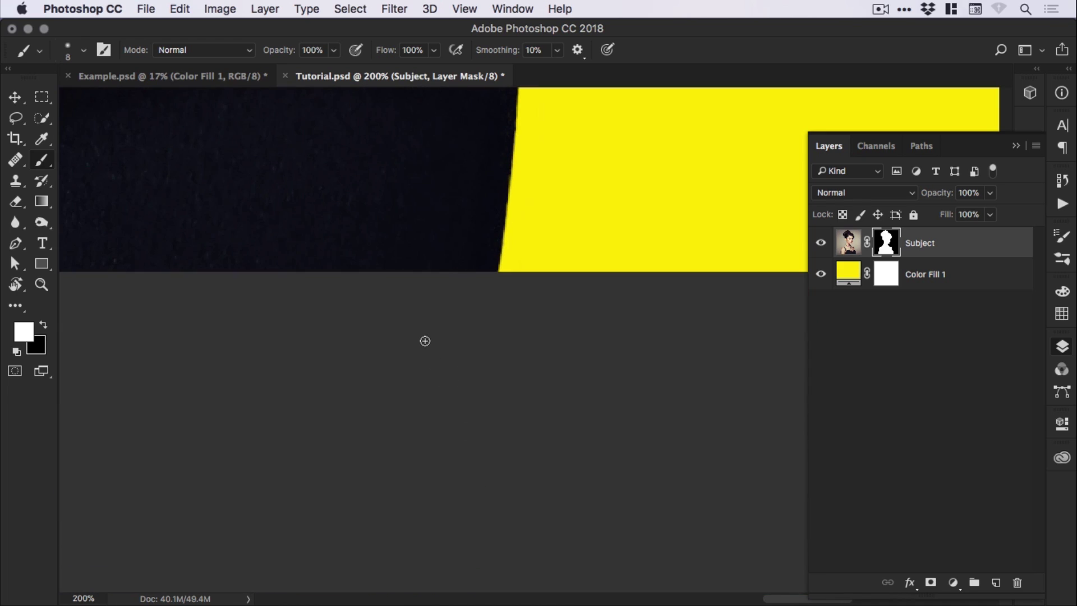
Step: Recolour Color Fill 1 from yellow to dark #191925 sampled from the dress
key("super+0")
key("v")
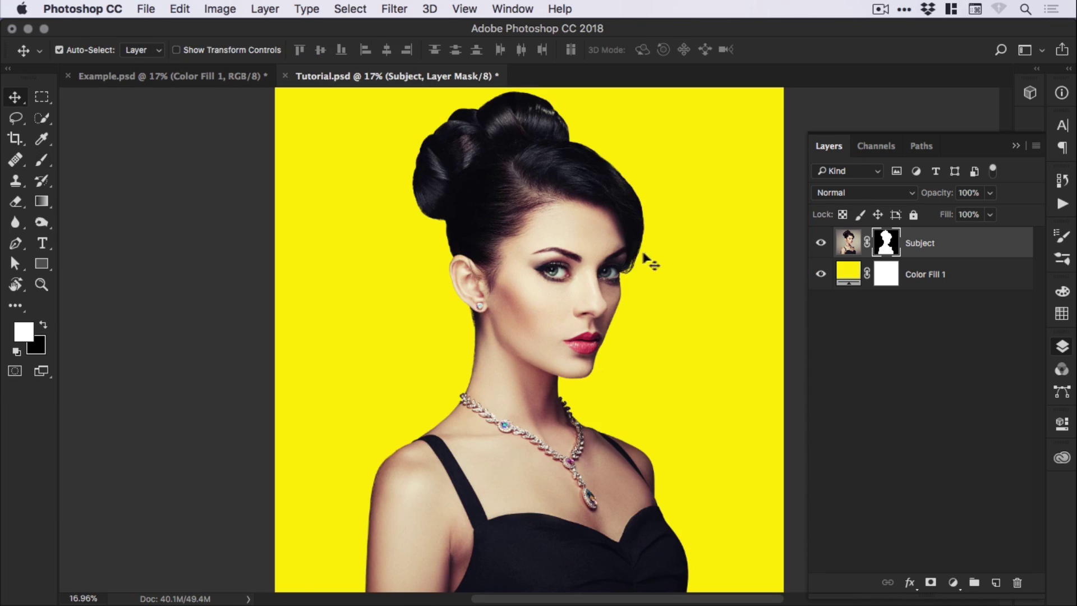
double_click(848, 273)
left_click_drag(339, 261, 328, 308)
mouse_move(282, 219)
left_mouse_down()
mouse_move(183, 284)
mouse_move(234, 234)
mouse_move(188, 290)
mouse_move(199, 267)
left_mouse_up()
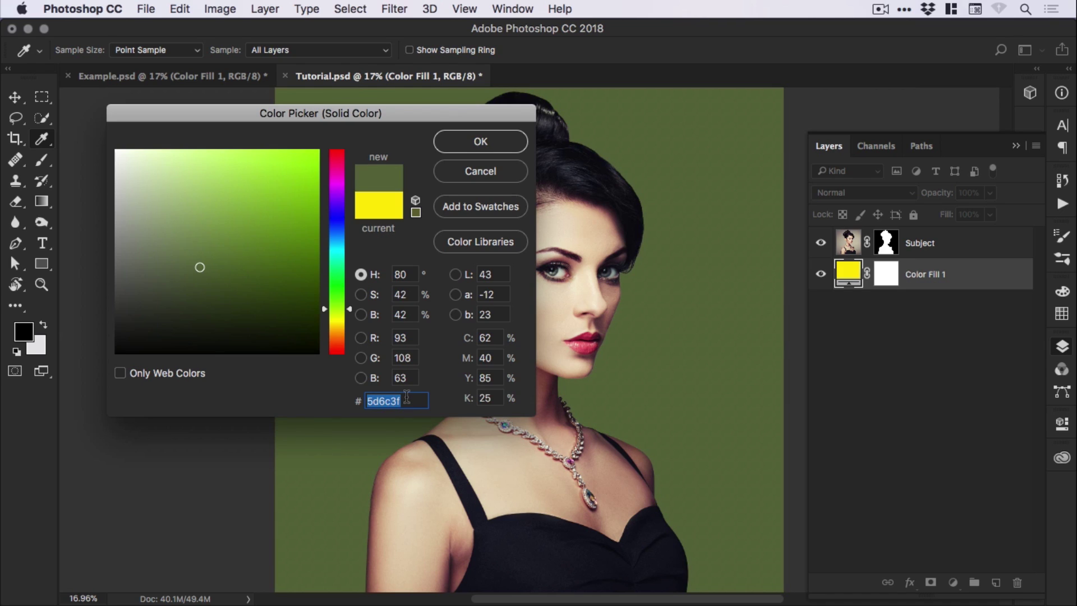
type("0D0D15")
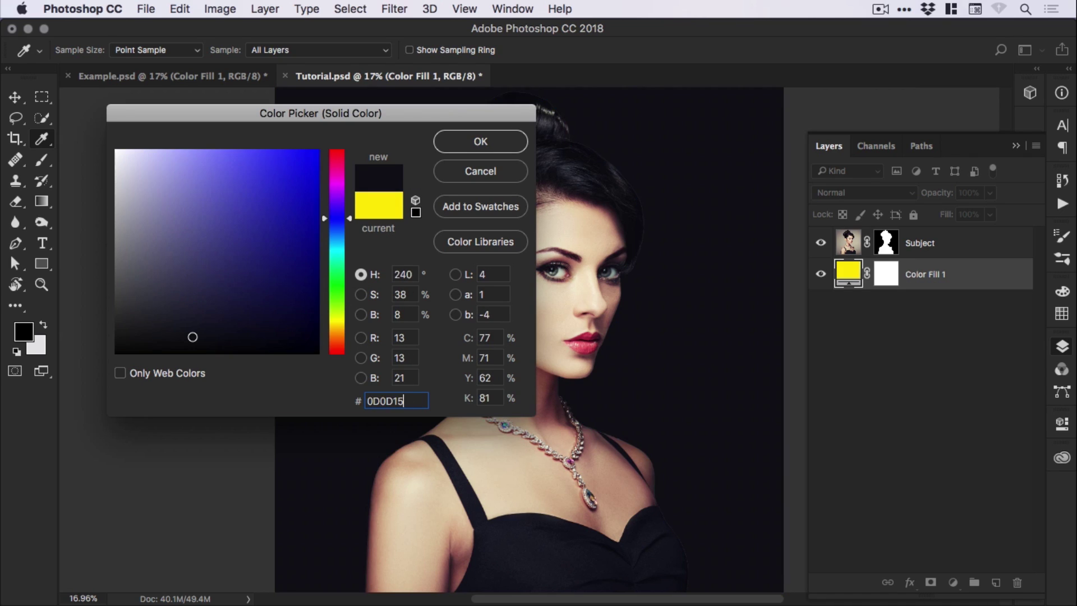
left_click(512, 532)
key("Return")
Step: Zoom in to review the portrait on the dark backdrop, then fit it back in the window
key("v")
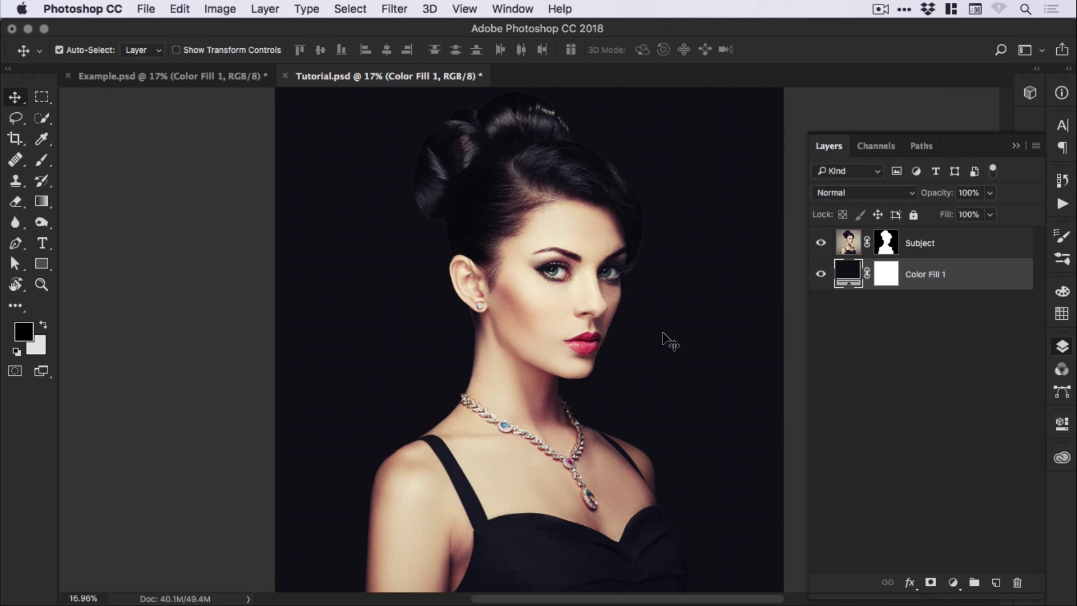
key("super+equal")
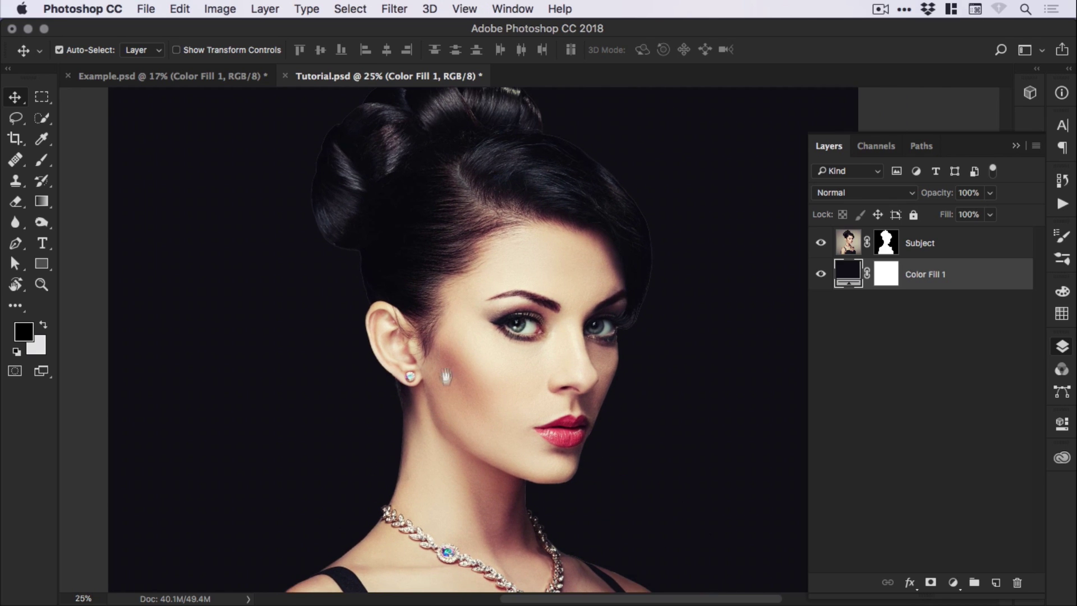
scroll(608, 451, "down", 3)
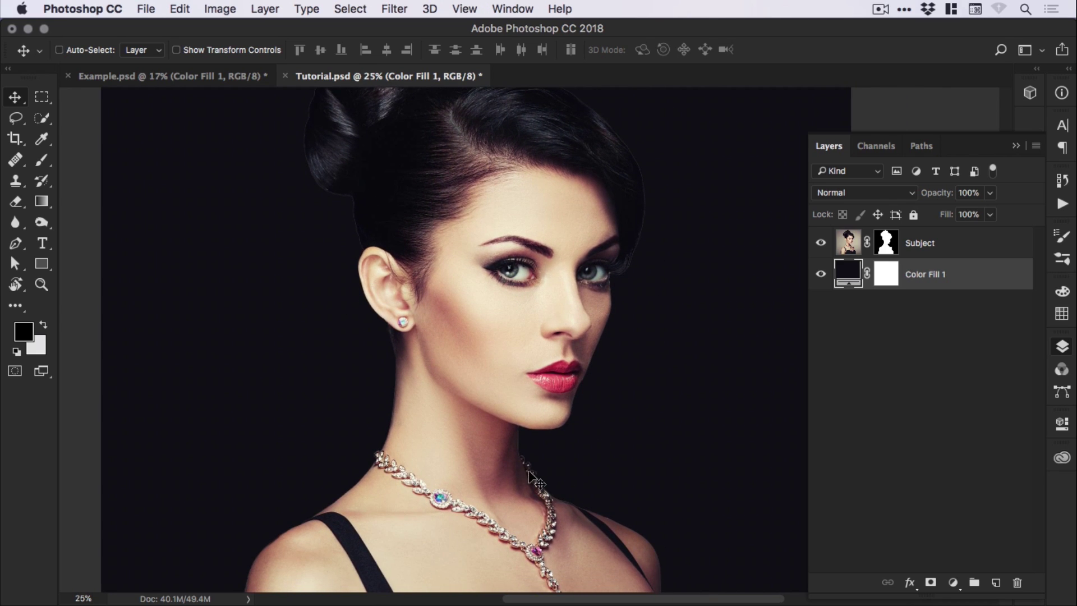
key("super+0")
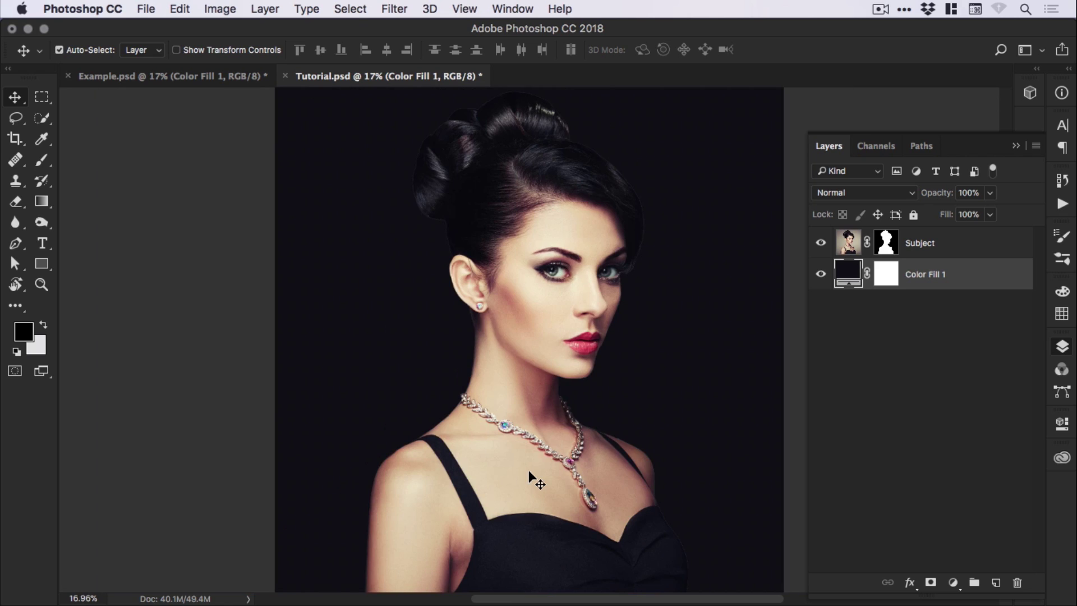
Step: Add a Hue/Saturation adjustment layer with Saturation +10, toggling its visibility to compare
left_click(953, 583)
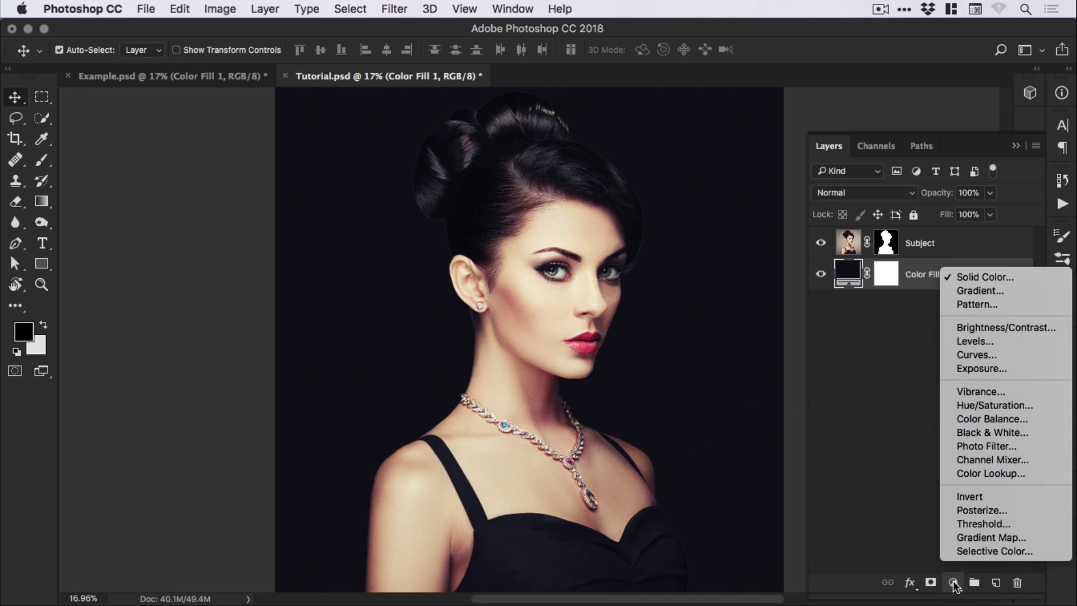
left_click(984, 405)
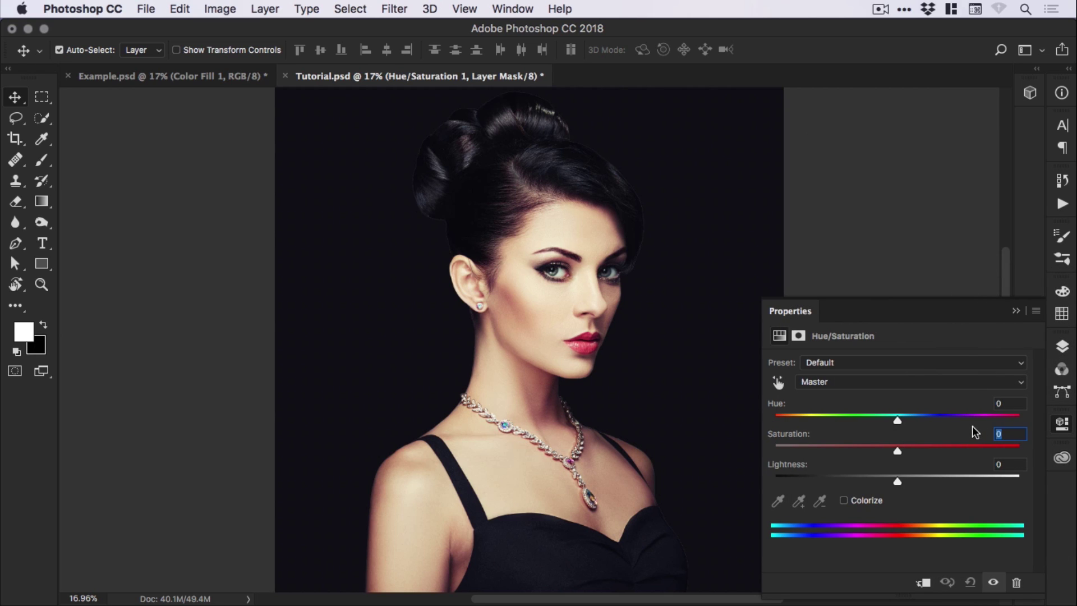
type("1")
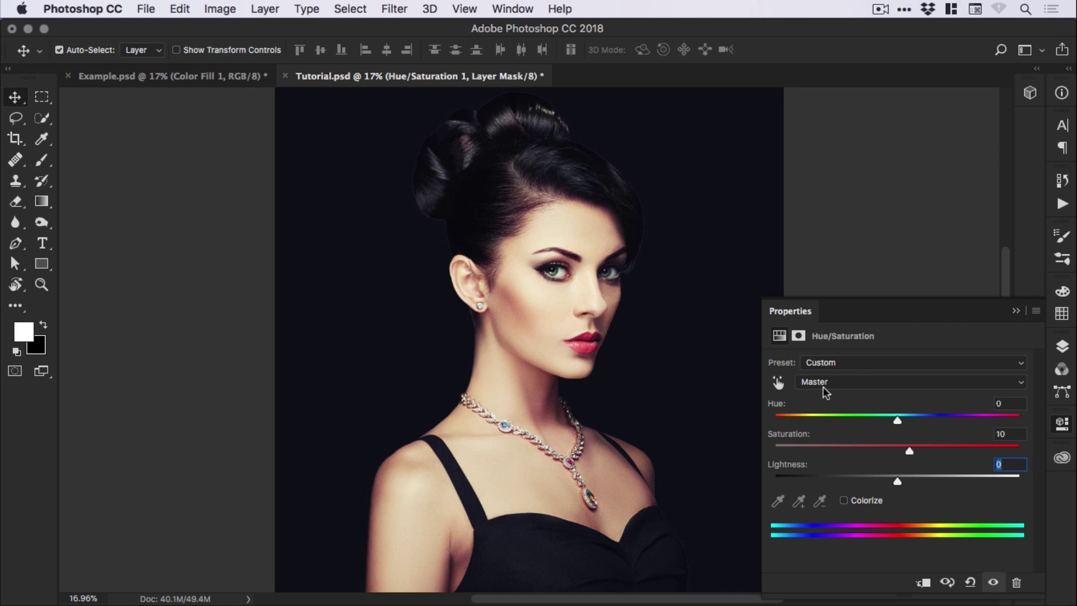
type("5")
left_click(1062, 348)
left_click(821, 274)
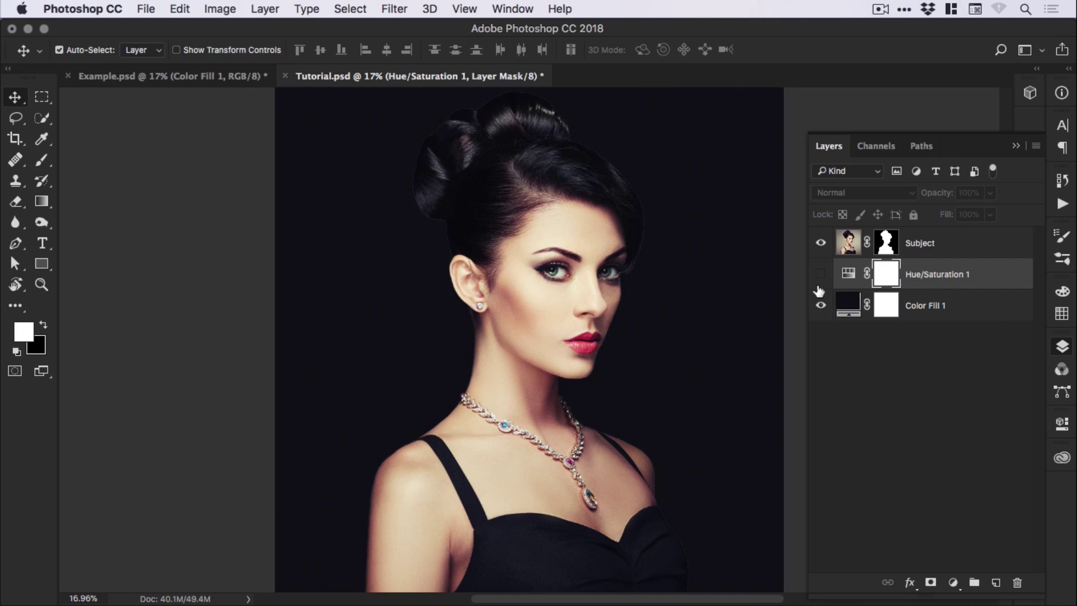
left_click(821, 275)
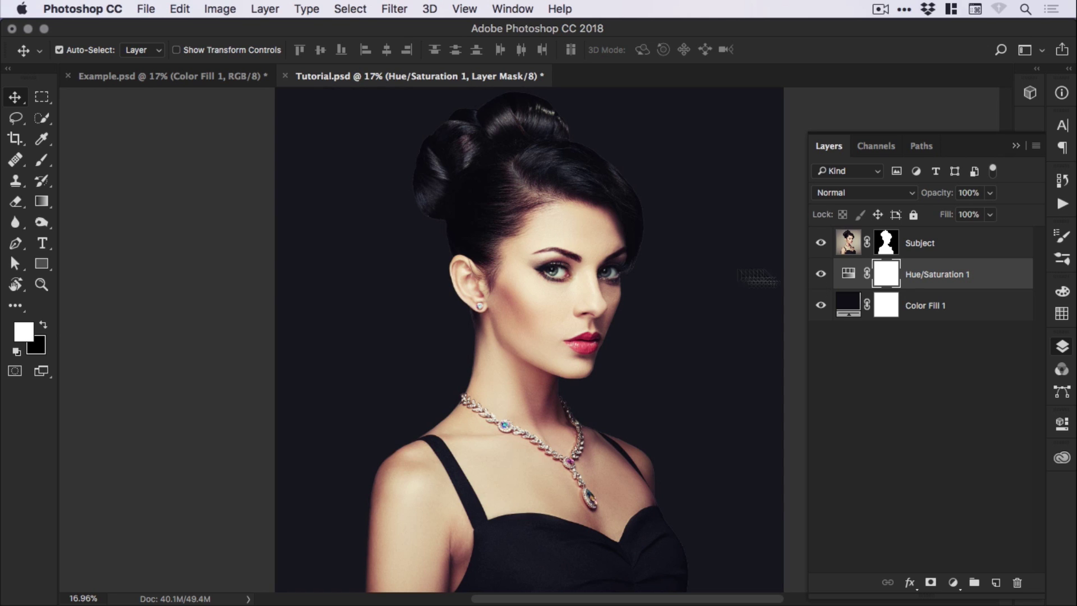
Step: Drag a radial Foreground to Background gradient outward from the face on the Hue/Saturation mask
left_click(42, 201)
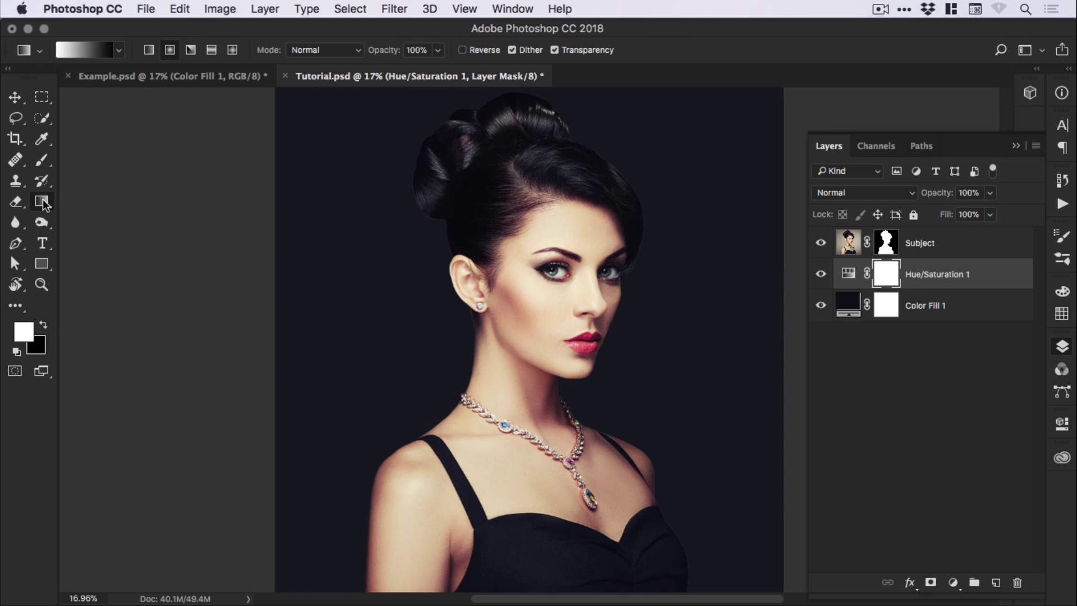
left_click(93, 50)
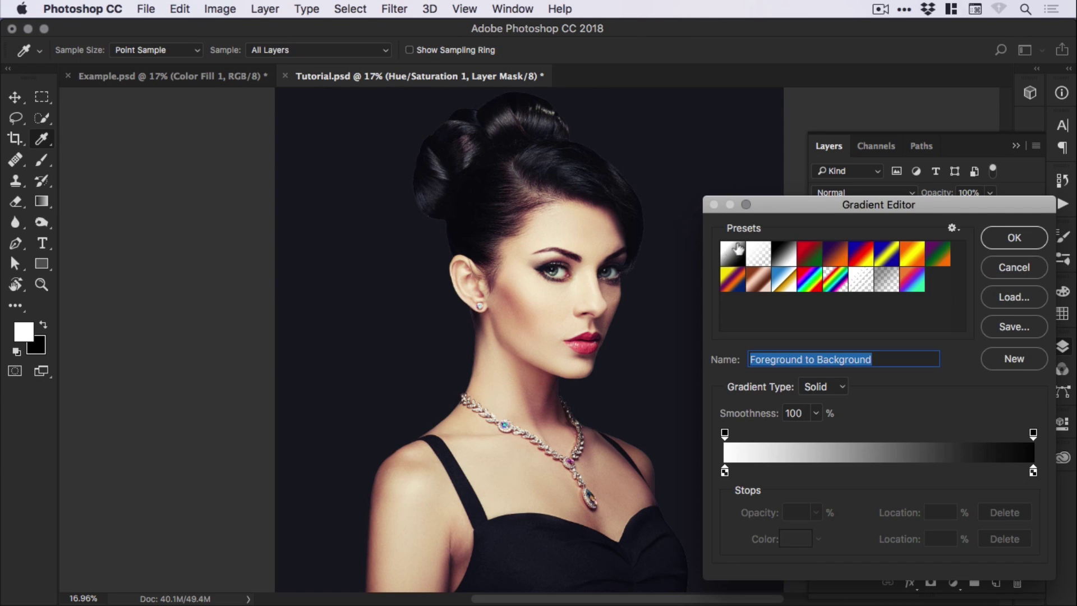
left_click(1015, 238)
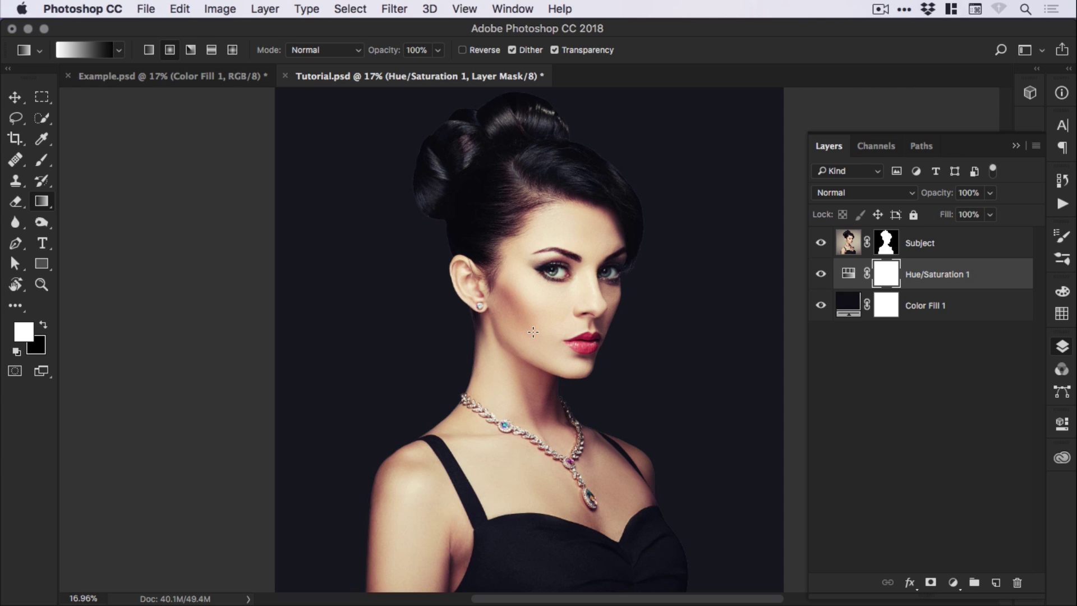
left_click_drag(533, 332, 795, 333)
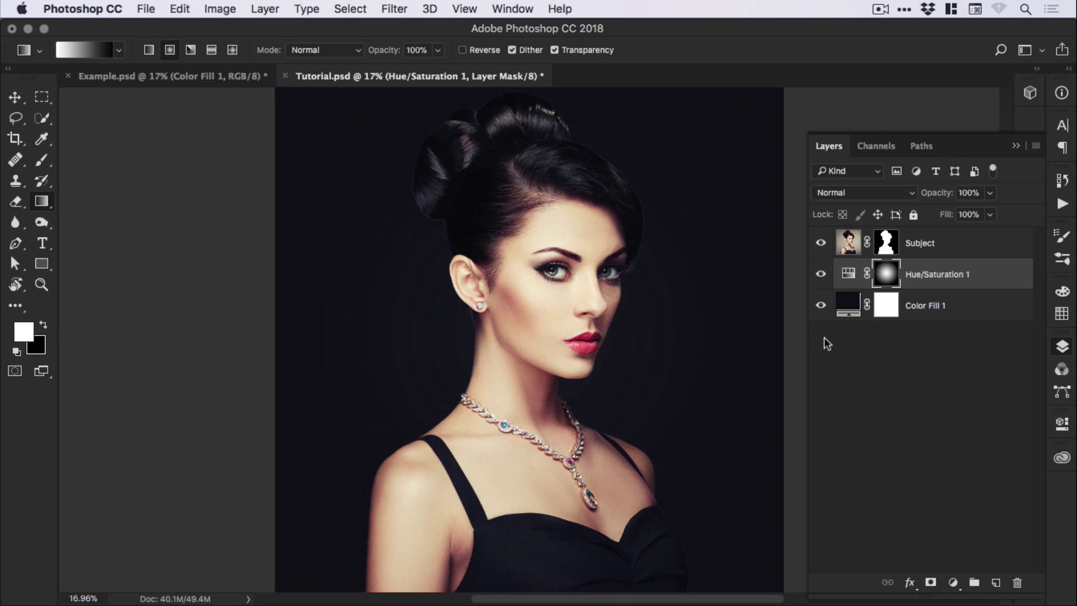
Step: Try a much higher Lightness on Hue/Saturation 1 to brighten the background centre
double_click(846, 279)
left_click_drag(897, 477, 974, 480)
left_click(1062, 346)
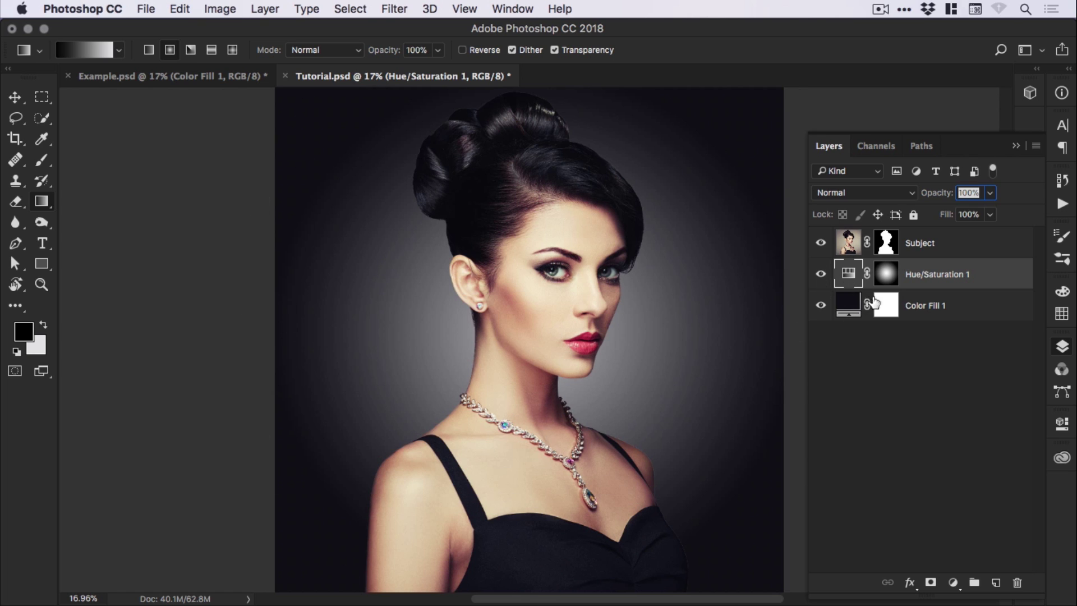
Step: Set Hue/Saturation 1 Lightness to 5 and toggle the layer to judge the vignette
double_click(848, 274)
left_click(1012, 465)
type("5")
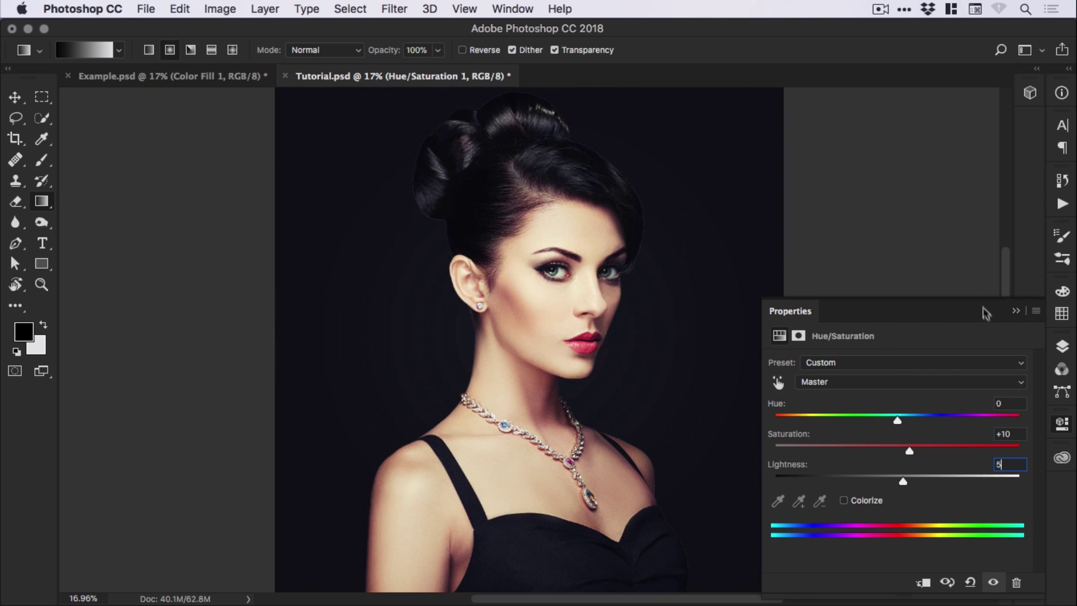
left_click(1062, 347)
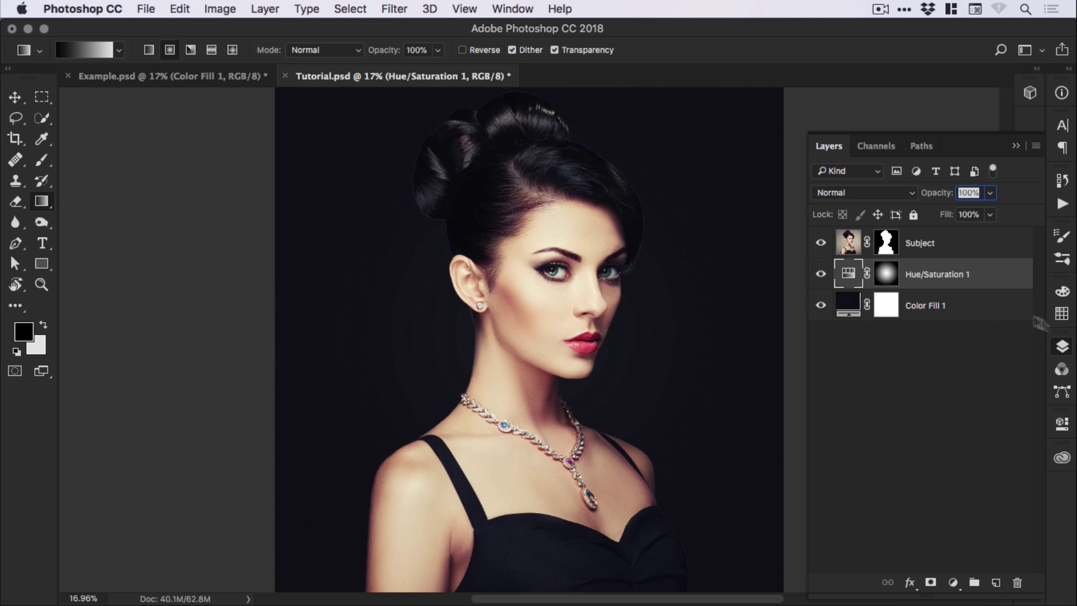
left_click(821, 274)
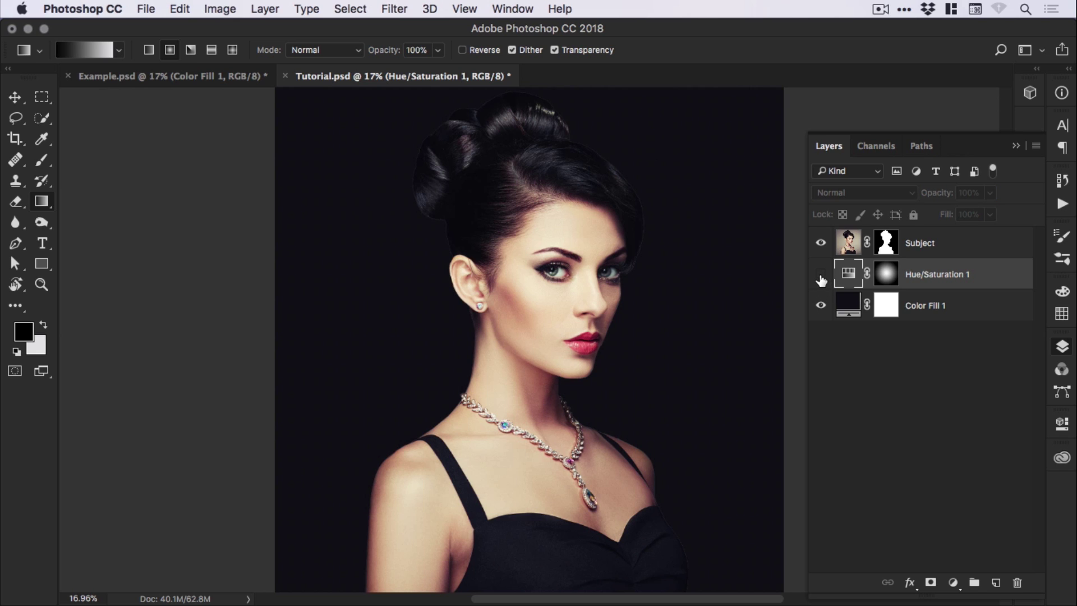
left_click(821, 275)
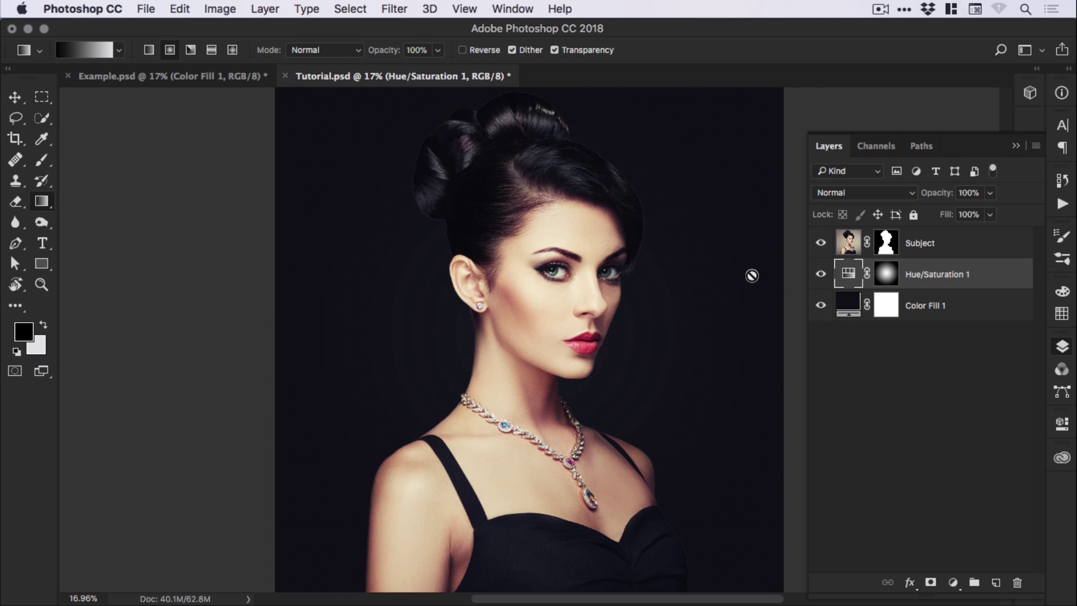
Step: Recolour Color Fill 1, trying purple and green before settling on rust orange #b06240
double_click(848, 304)
left_click_drag(391, 110, 354, 99)
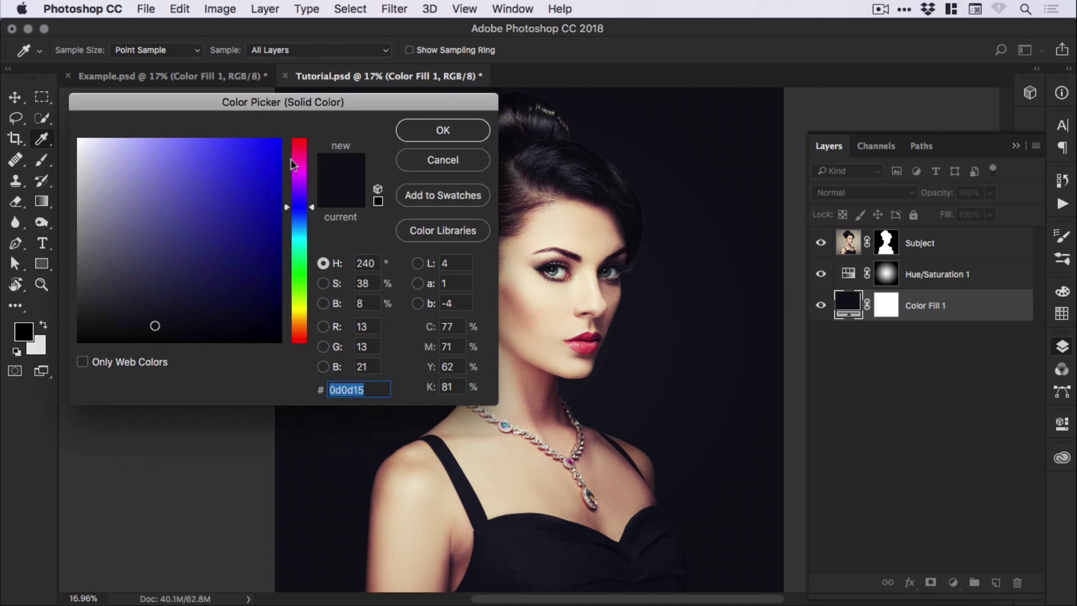
left_click_drag(295, 150, 301, 199)
left_click_drag(230, 219, 207, 202)
left_click_drag(301, 205, 303, 264)
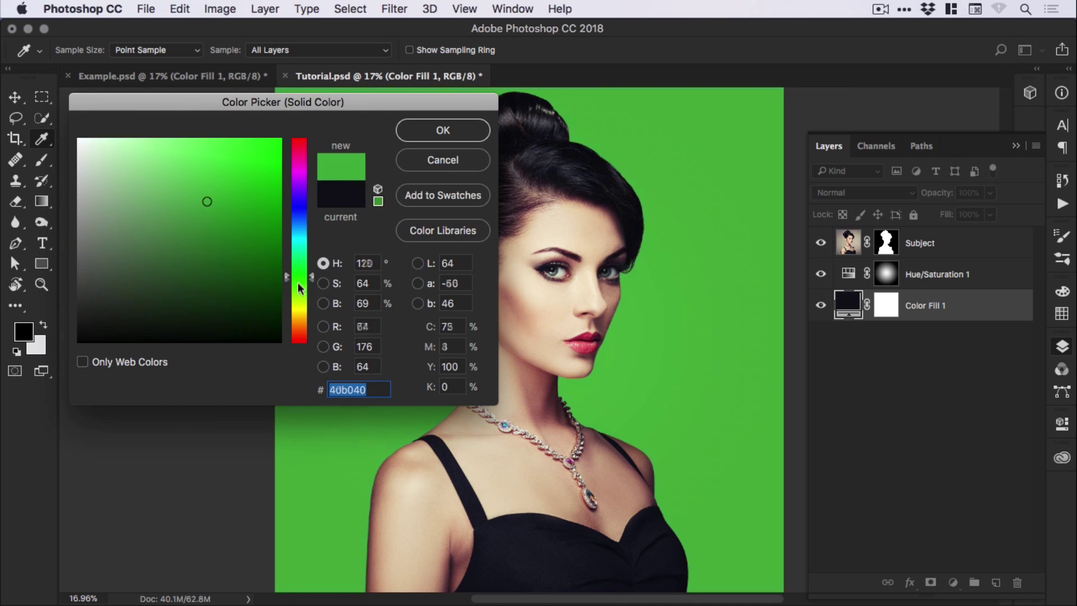
left_click_drag(297, 285, 297, 333)
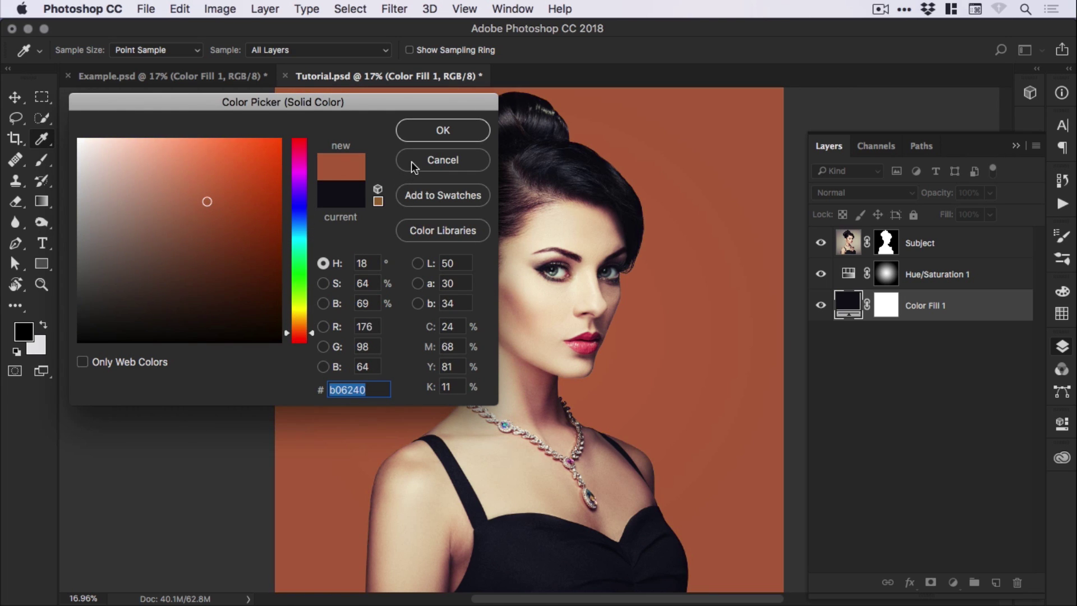